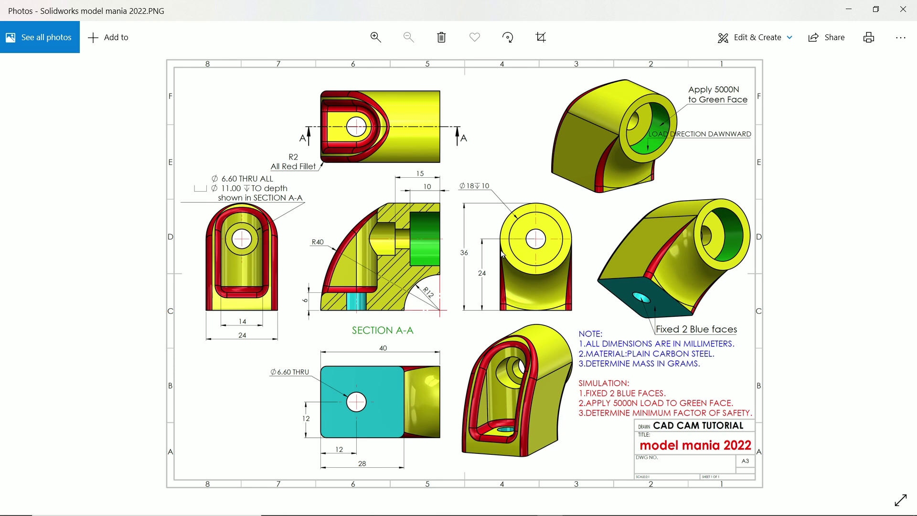
Zoom and pan across the Model Mania 2022 drawing to review its views, title block and notes.
ctrl+scroll(681, 353, up, 4)
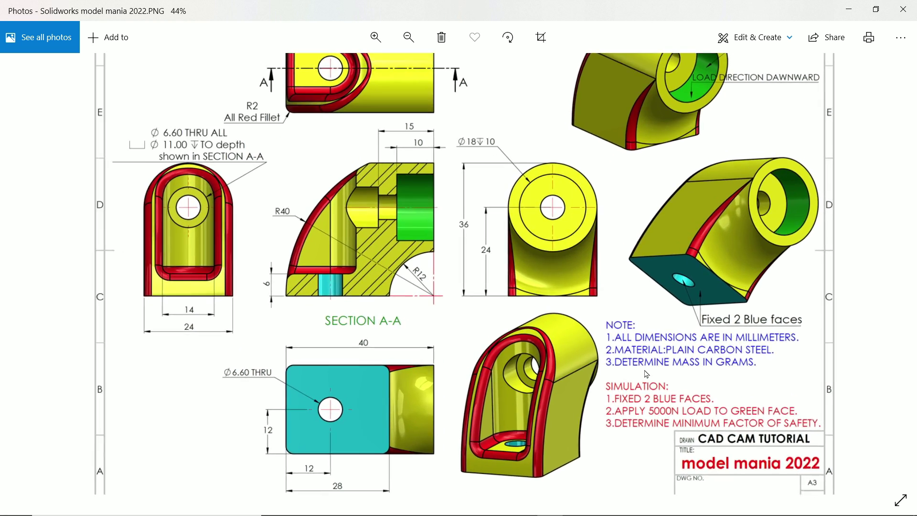
ctrl+scroll(644, 347, up, 2)
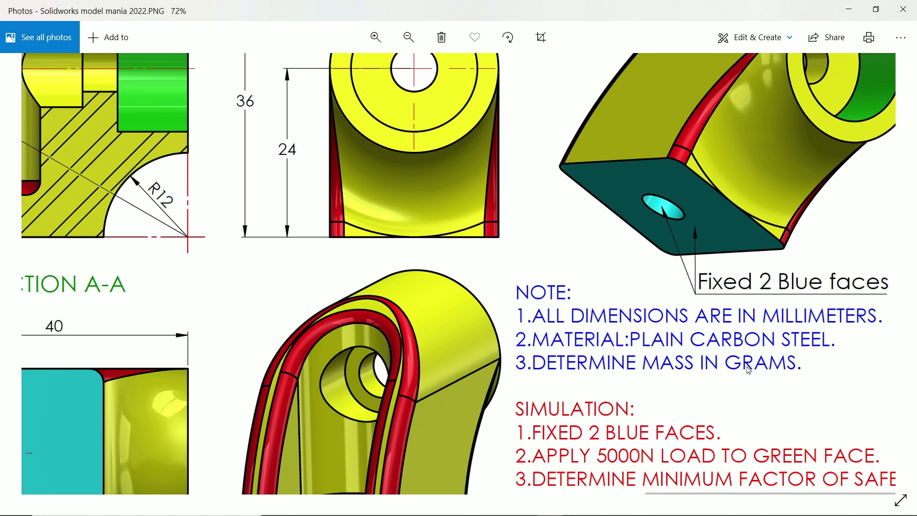
ctrl+scroll(745, 341, down, 4)
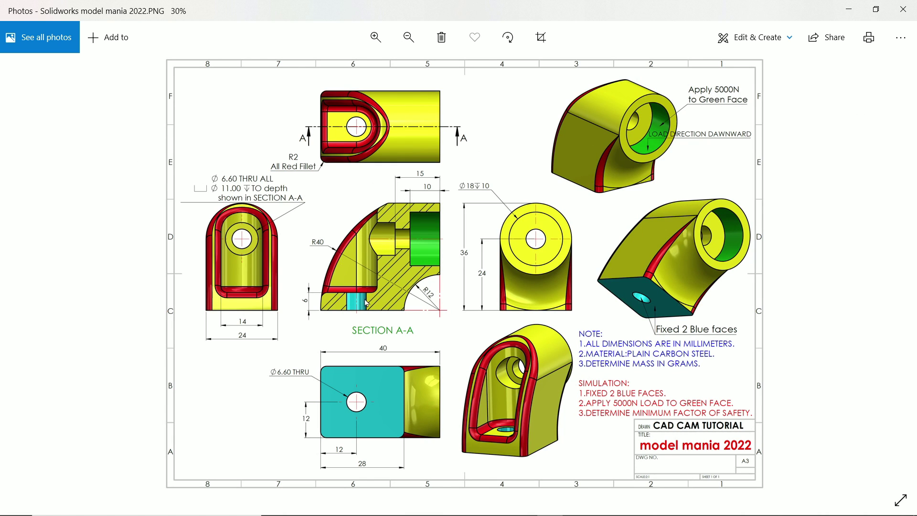
ctrl+scroll(391, 227, up, 2)
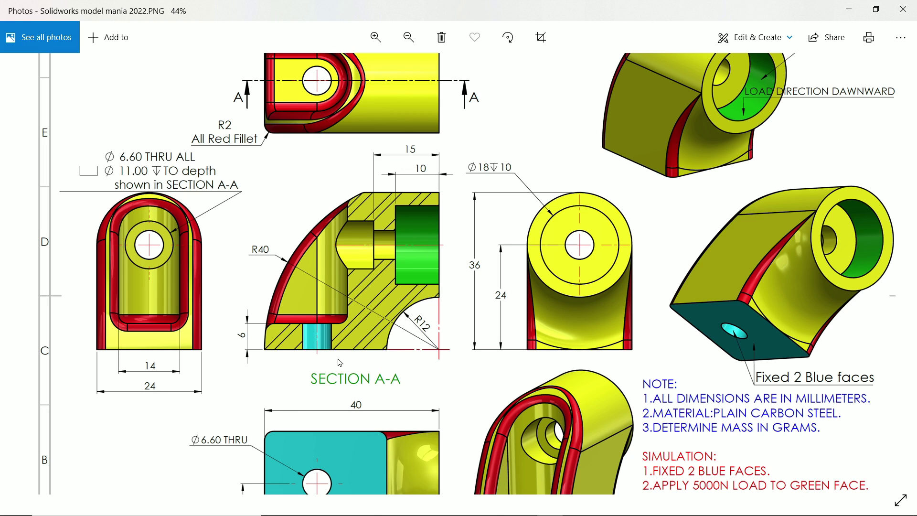
drag(340, 363, 338, 276)
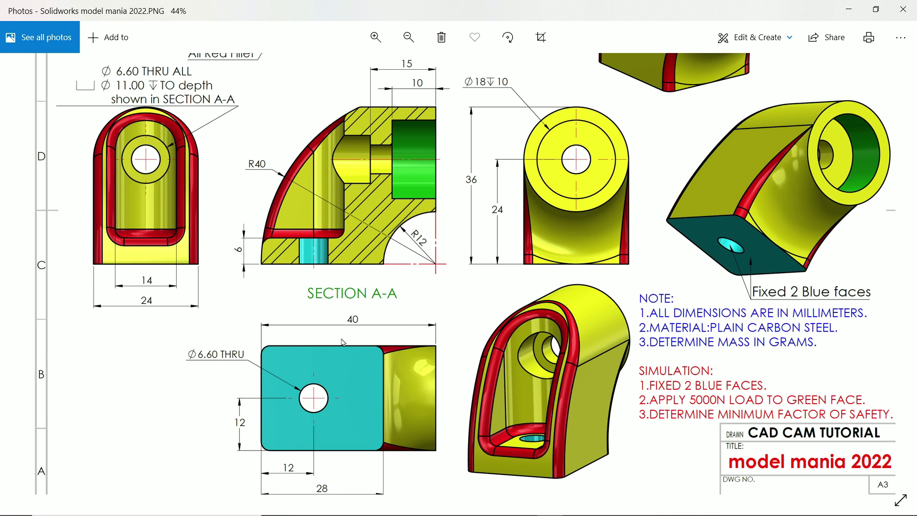
drag(343, 342, 350, 377)
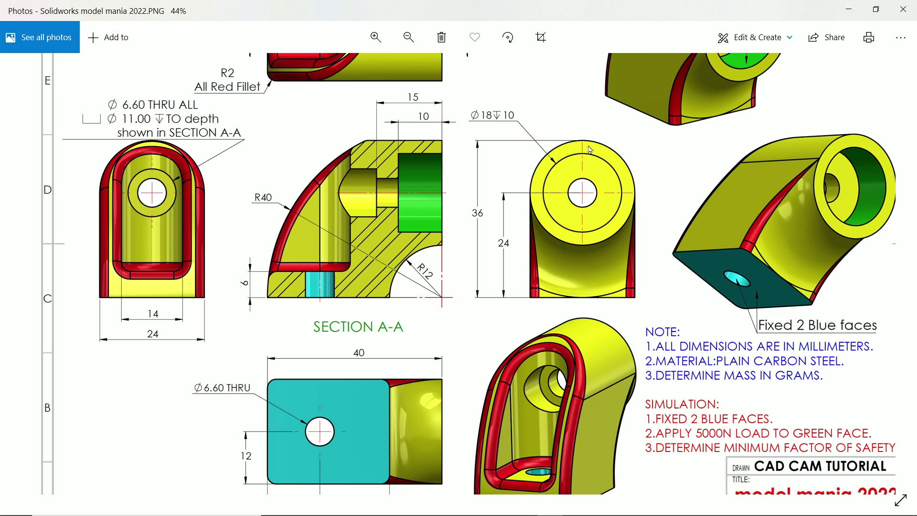
scroll(519, 232, down, 1)
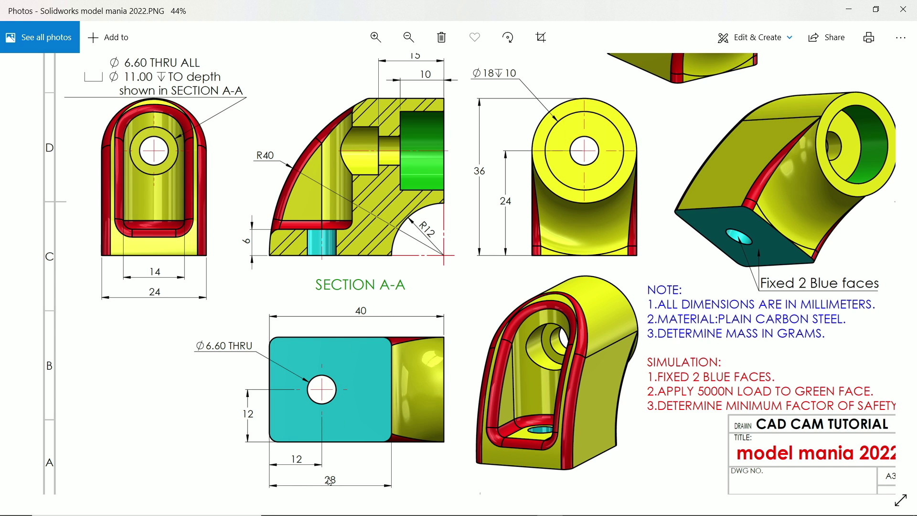
scroll(464, 226, up, 4)
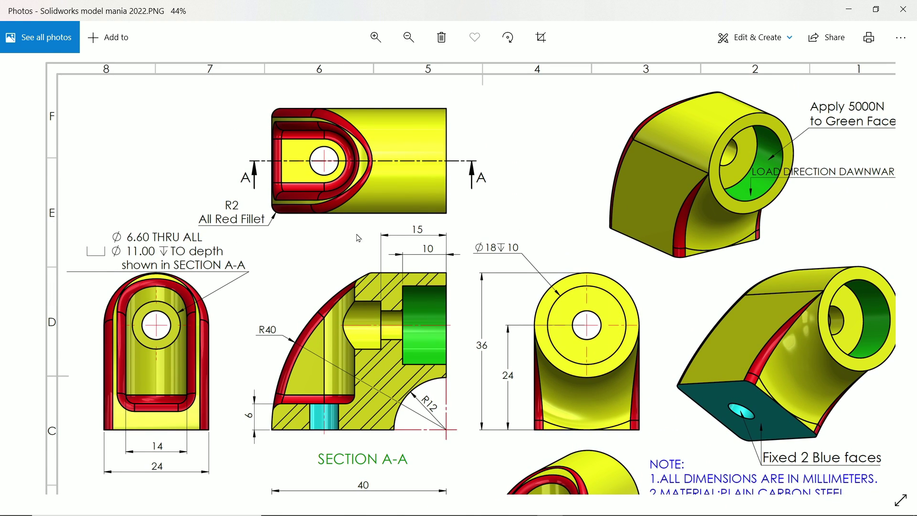
drag(414, 309, 420, 188)
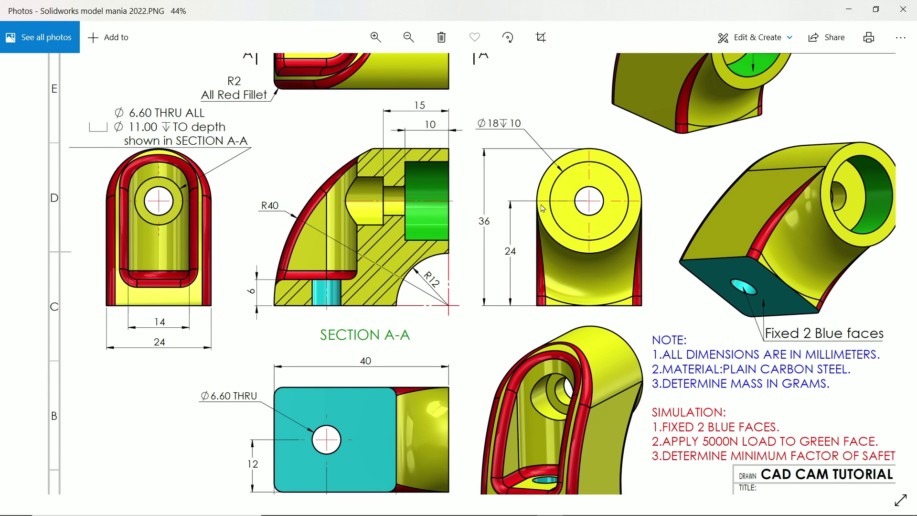
Back in SOLIDWORKS, keep MMGS units and apply the Plain White background scene.
click(850, 9)
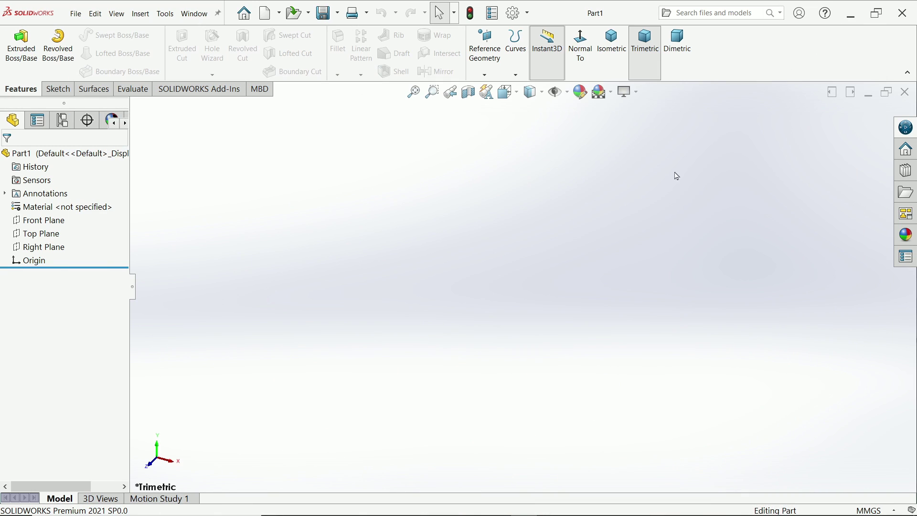
click(855, 510)
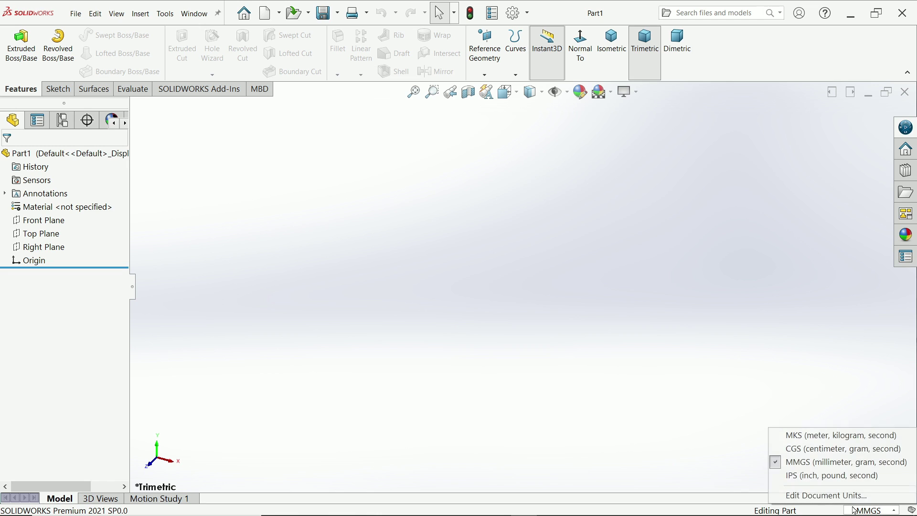
click(801, 462)
click(602, 92)
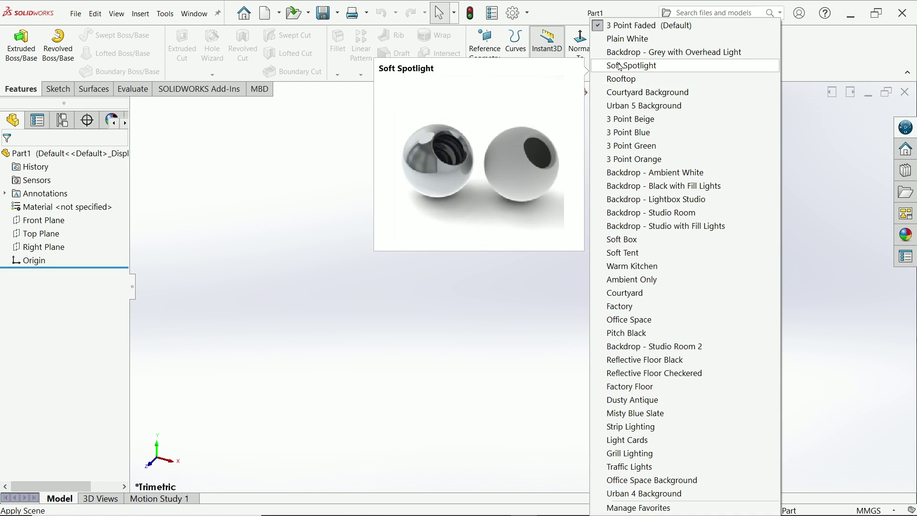
click(627, 39)
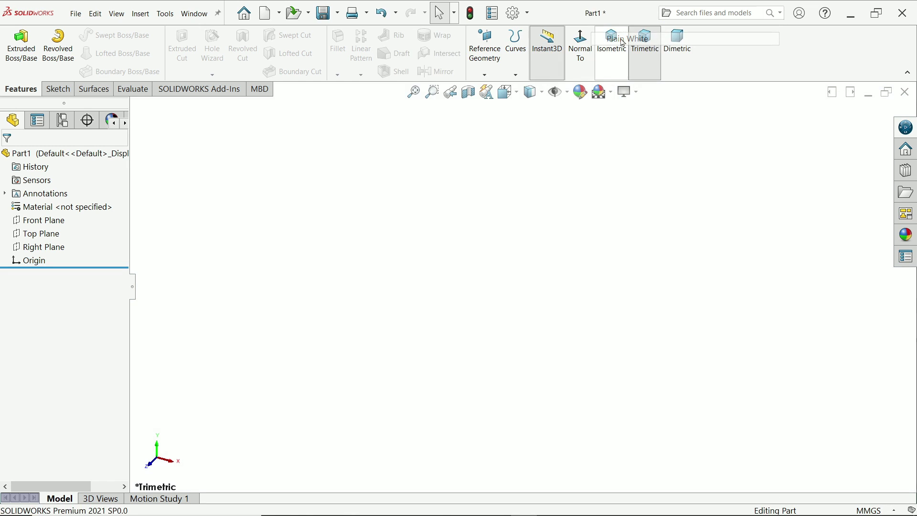
Raise shaded and wireframe image quality to high in the part's Document Properties.
click(516, 18)
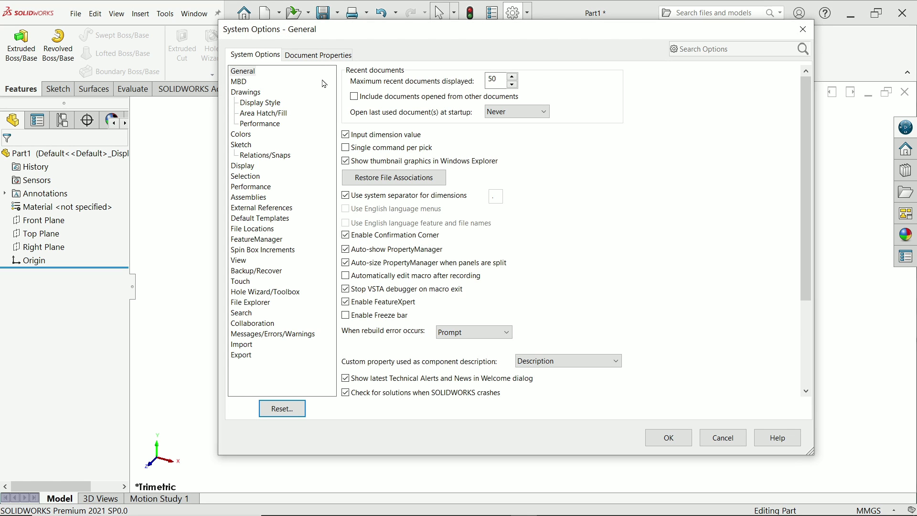
click(318, 56)
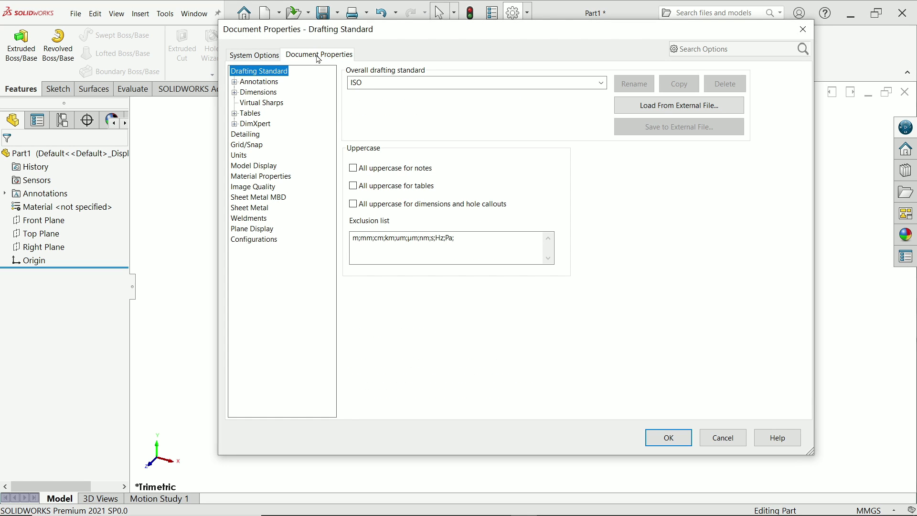
click(253, 186)
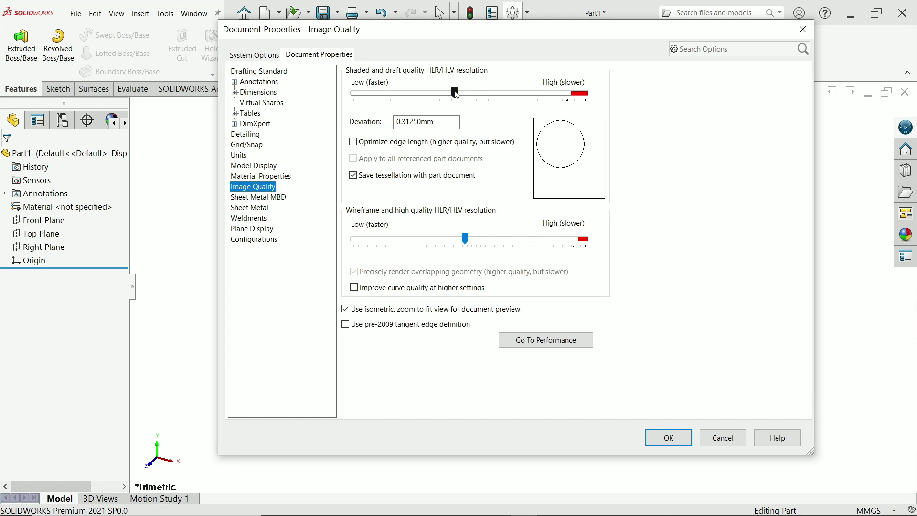
drag(456, 94, 575, 94)
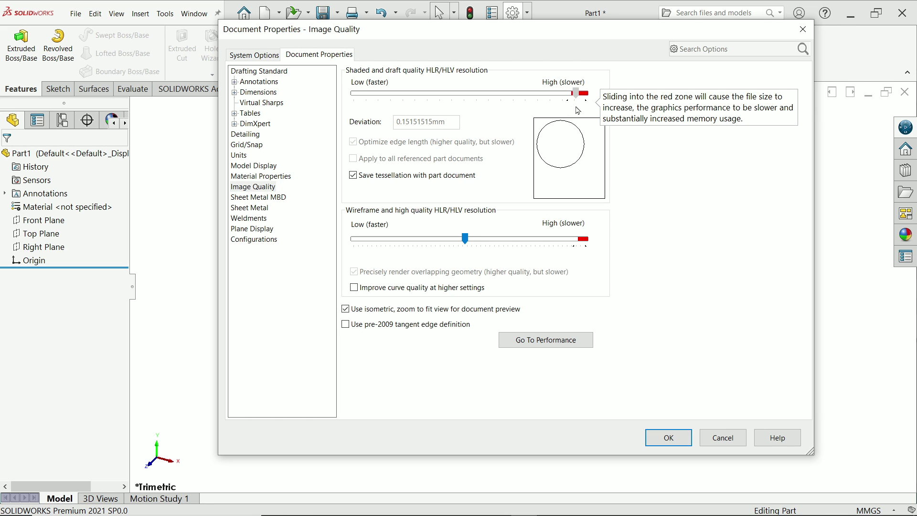
drag(471, 247, 581, 246)
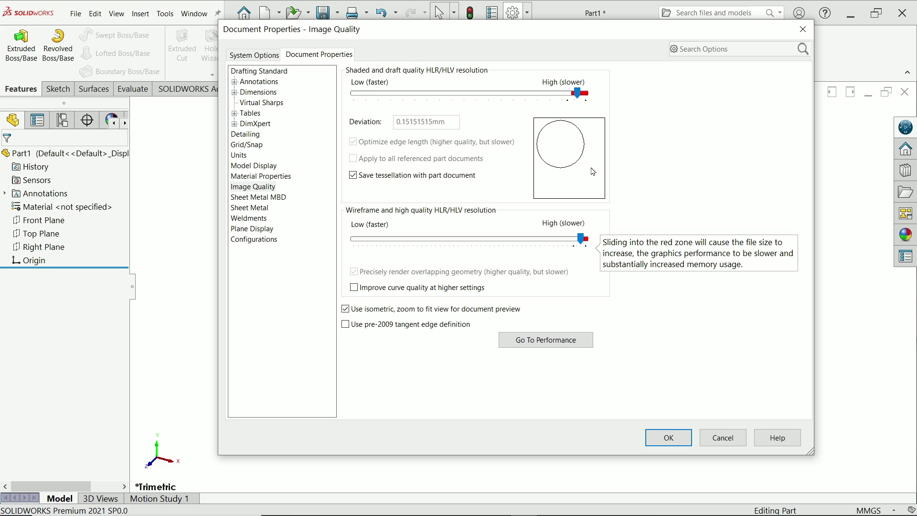
click(657, 443)
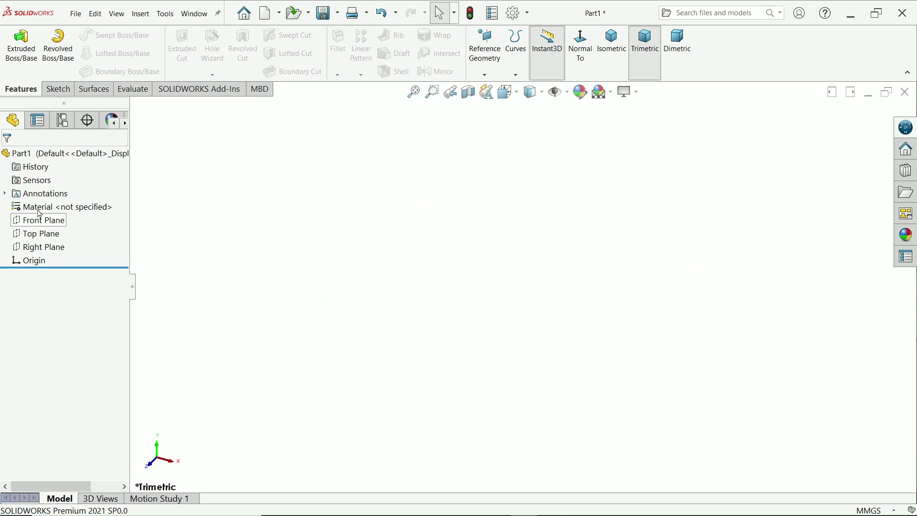
Start a sketch on the Right Plane and draw a corner rectangle from the horizontal axis.
click(40, 248)
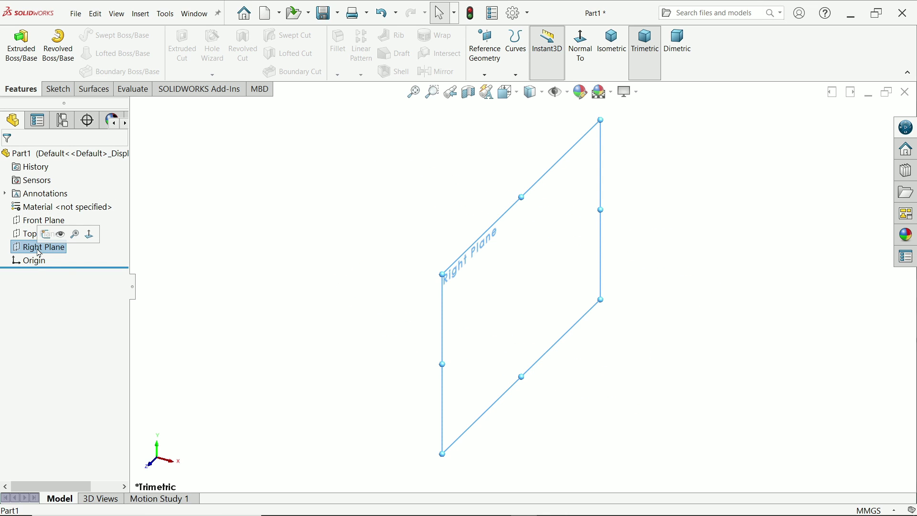
click(46, 236)
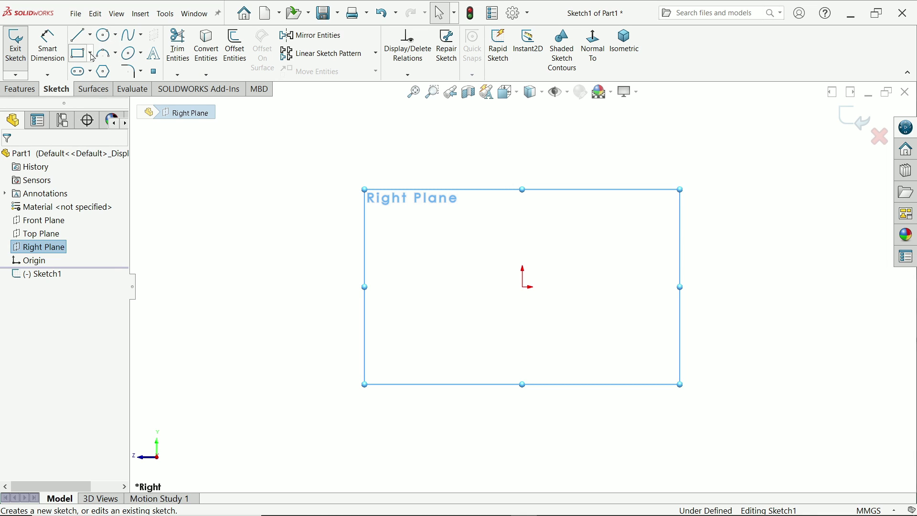
click(89, 53)
click(99, 70)
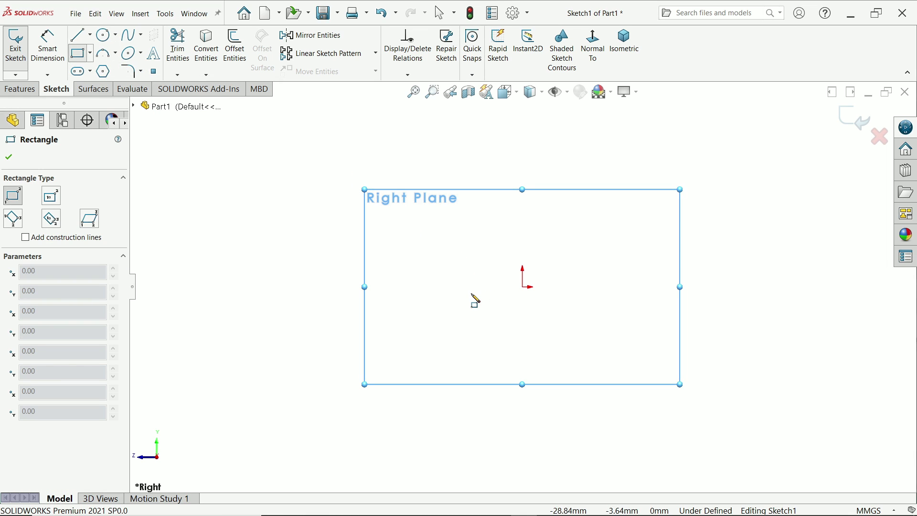
click(453, 287)
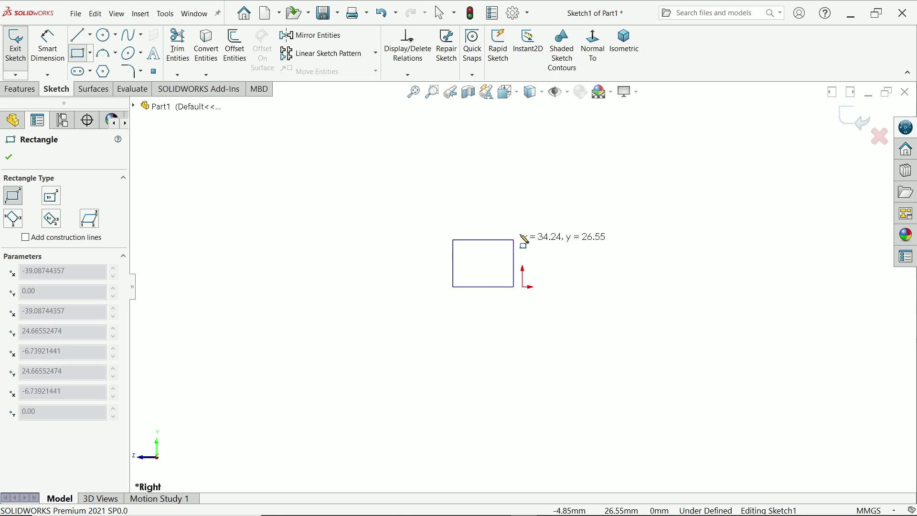
click(579, 137)
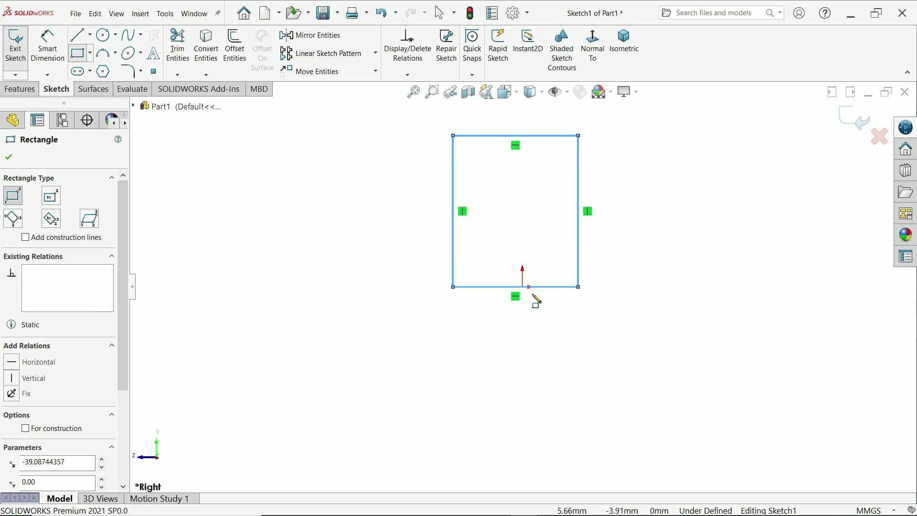
Add a circle centred on the rectangle's top-edge midpoint, touching both sides, then fit the view.
click(106, 36)
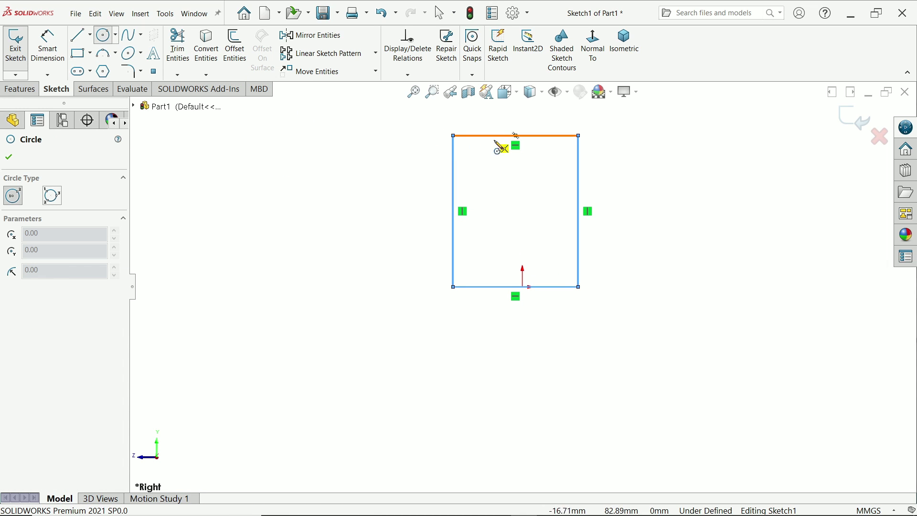
click(516, 136)
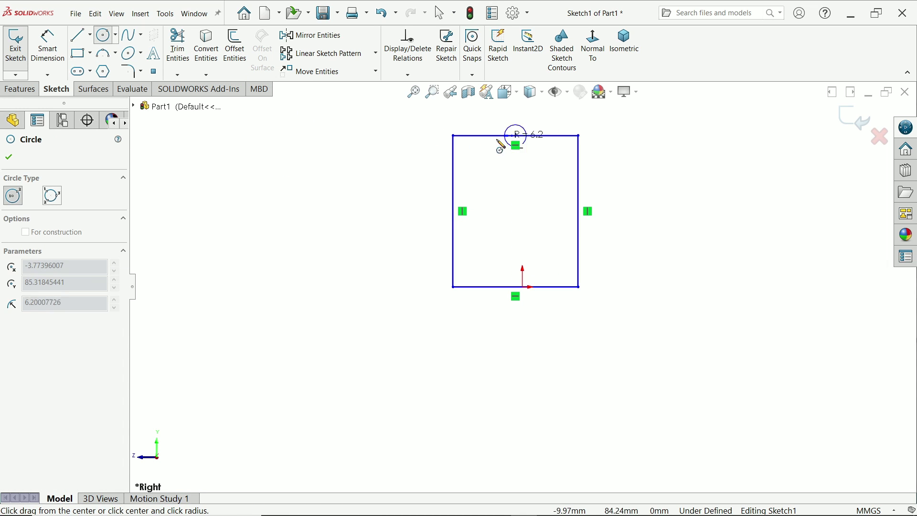
click(456, 142)
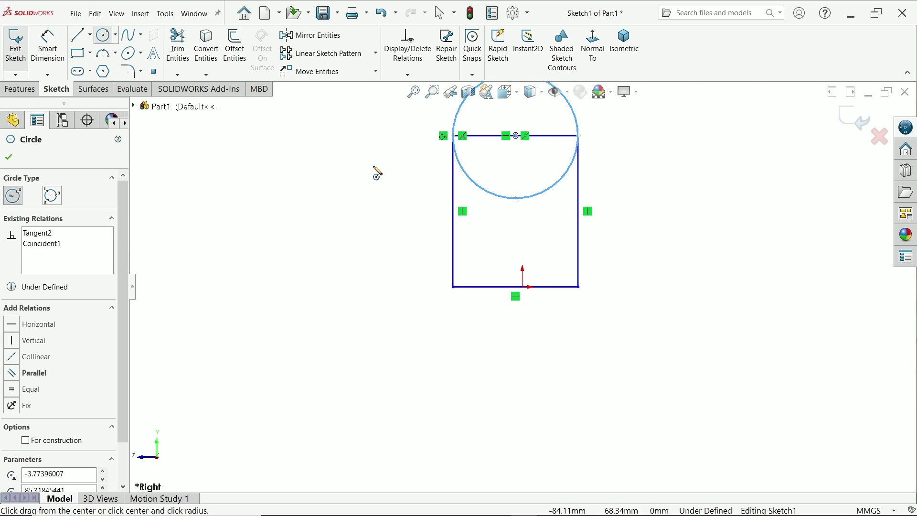
right_click(375, 172)
click(412, 178)
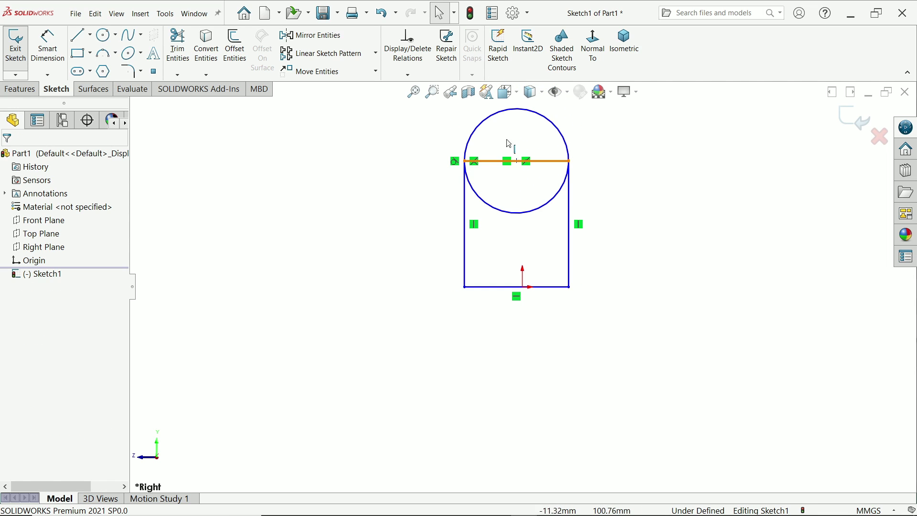
key(f)
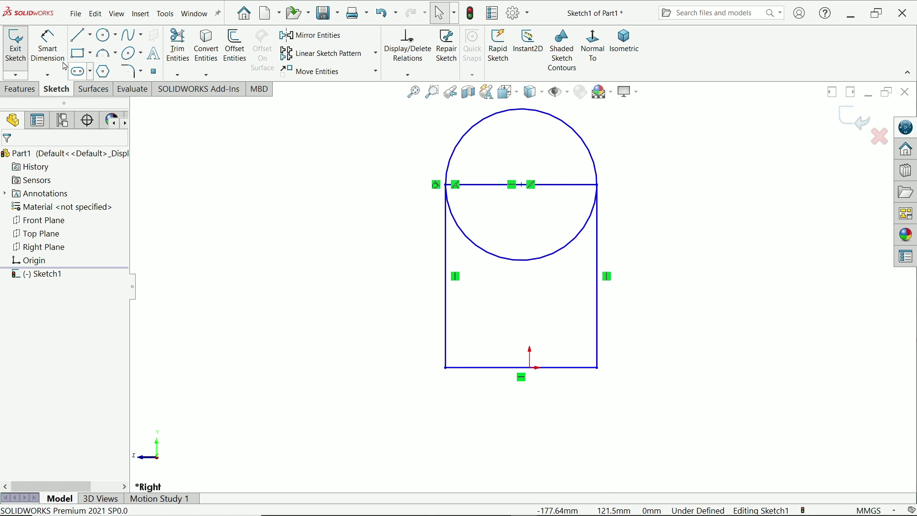
Dimension the rectangle height to 24 mm.
click(47, 58)
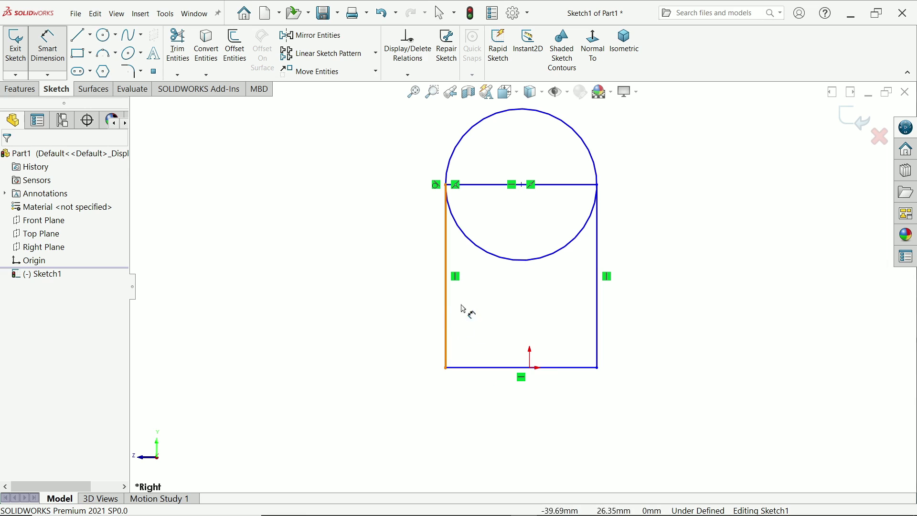
click(518, 367)
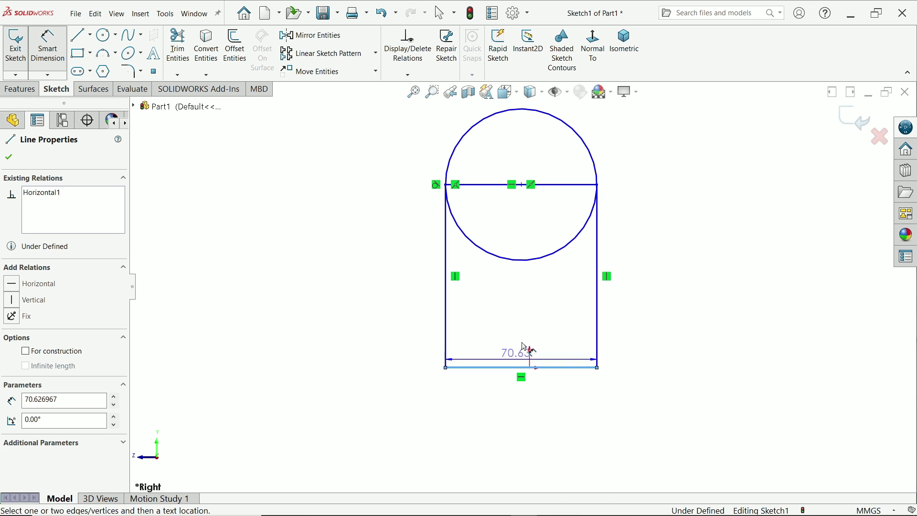
click(523, 185)
click(672, 262)
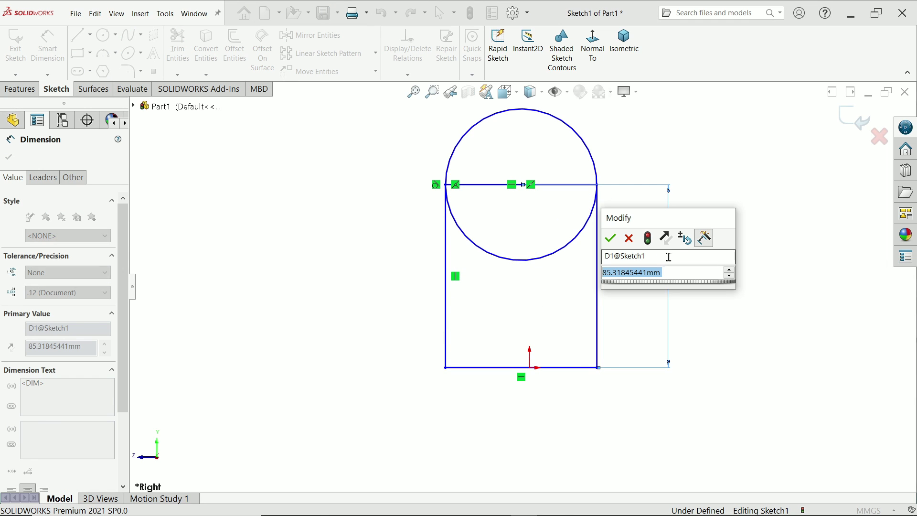
text(24)
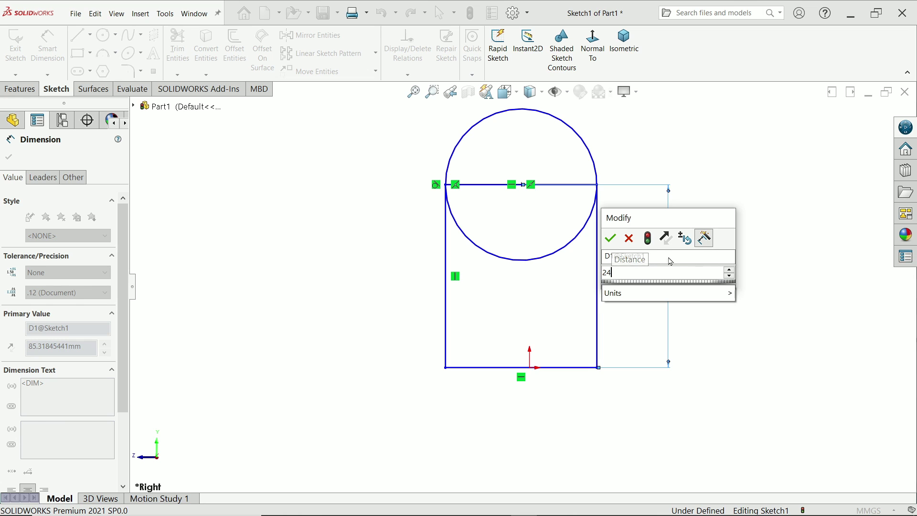
click(610, 238)
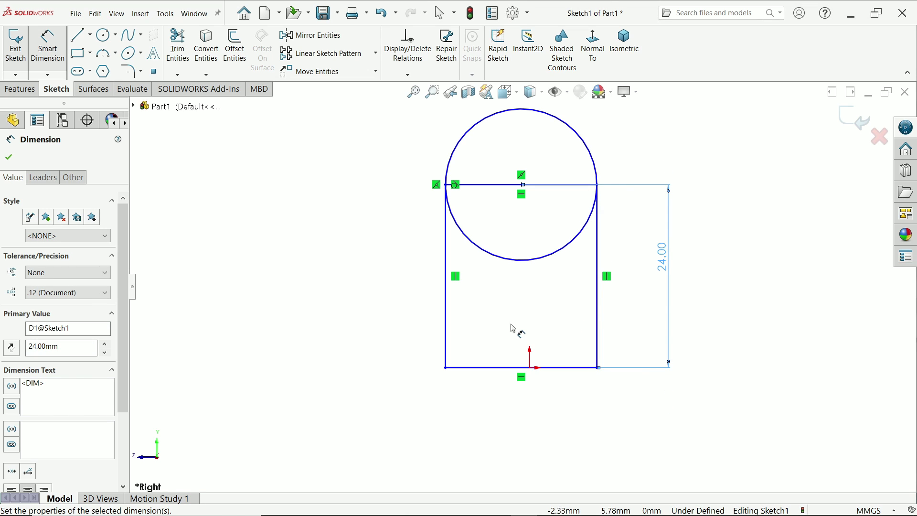
Add the 36 mm overall height to the circle top and a driven 24 mm width.
click(496, 367)
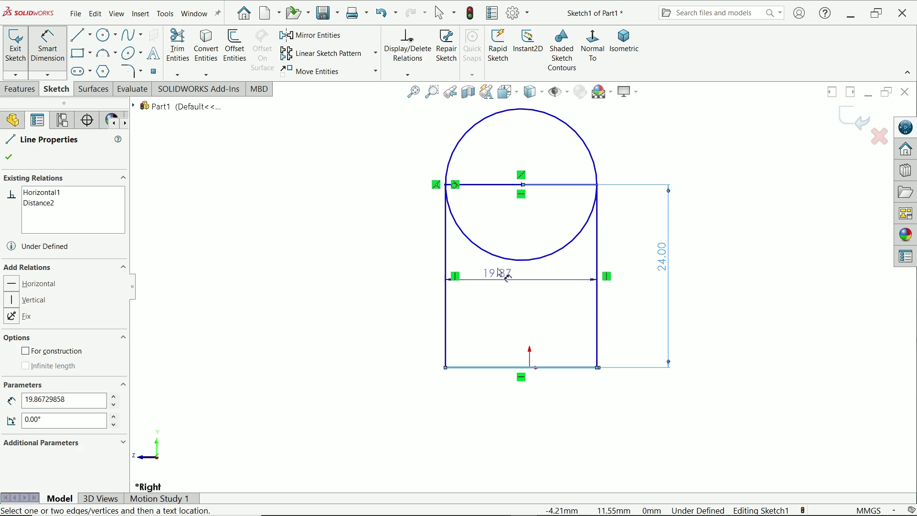
click(520, 111)
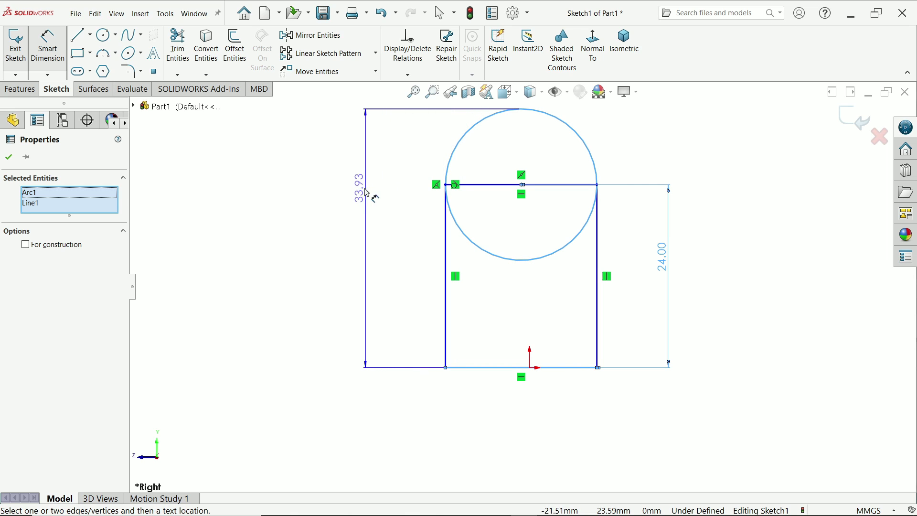
click(353, 193)
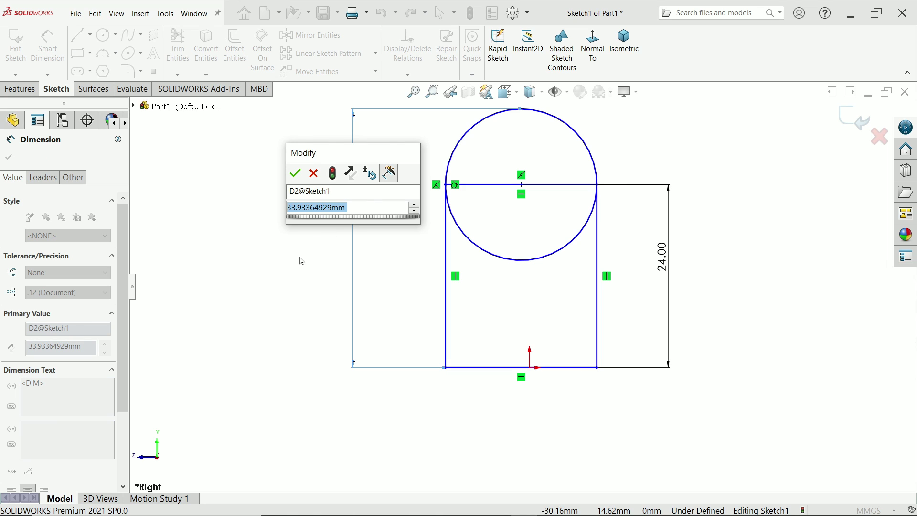
text(36)
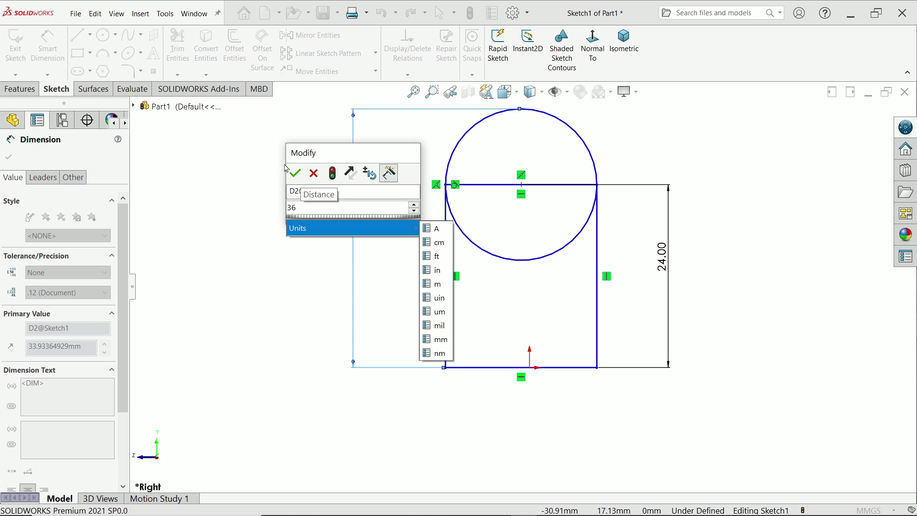
click(295, 174)
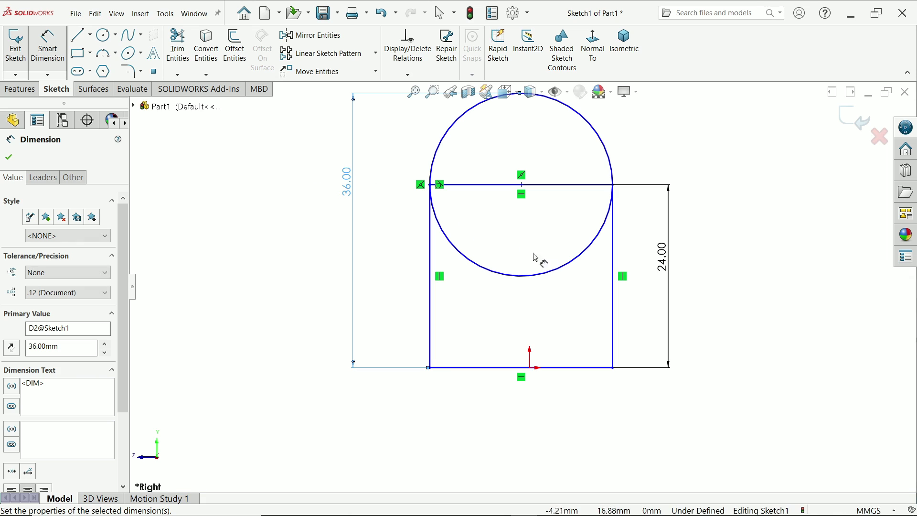
click(571, 369)
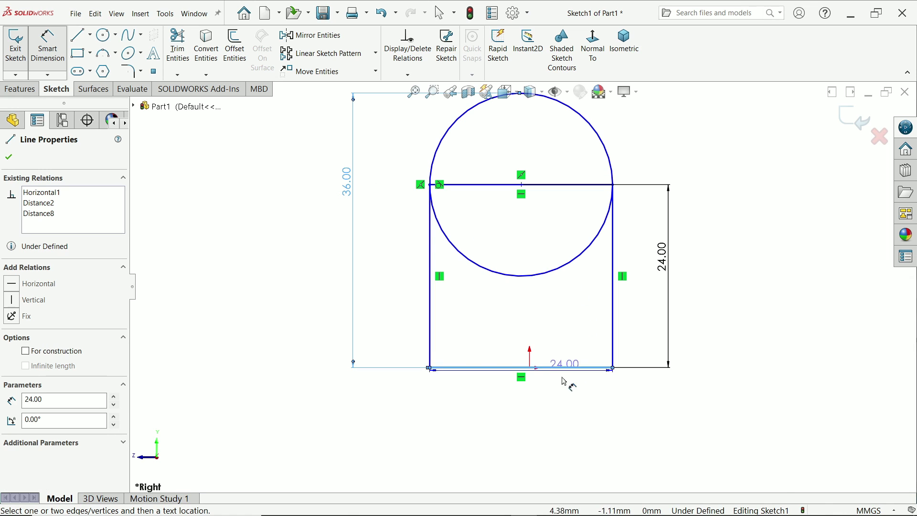
click(515, 425)
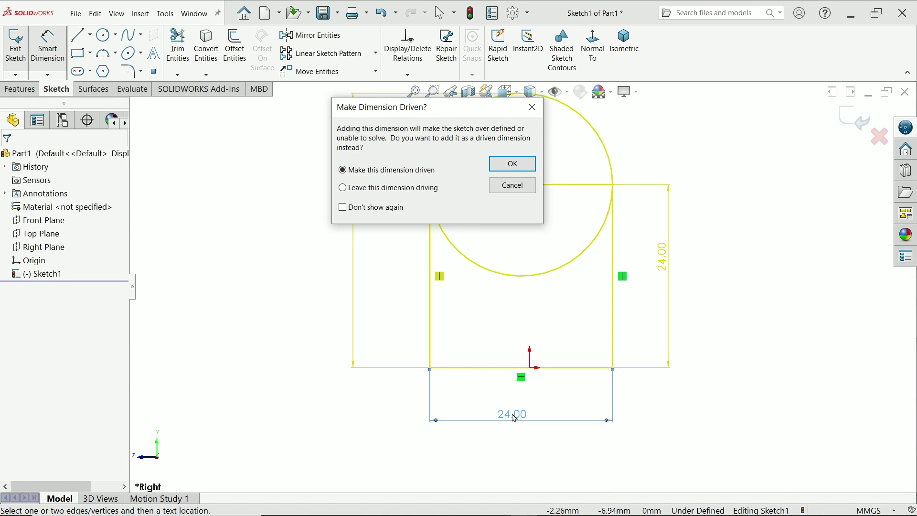
click(518, 165)
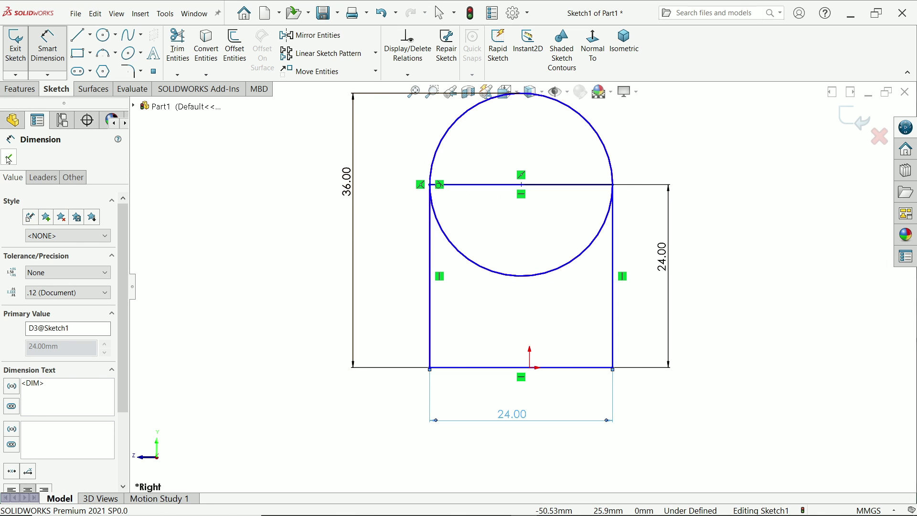
click(8, 158)
Make the bottom line's midpoint coincide with the origin, then view isometric.
click(503, 370)
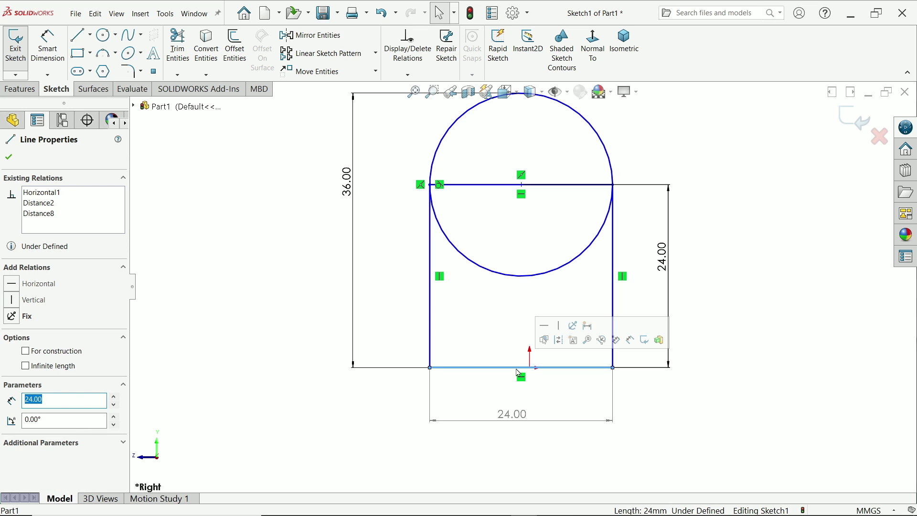
ctrl+click(530, 368)
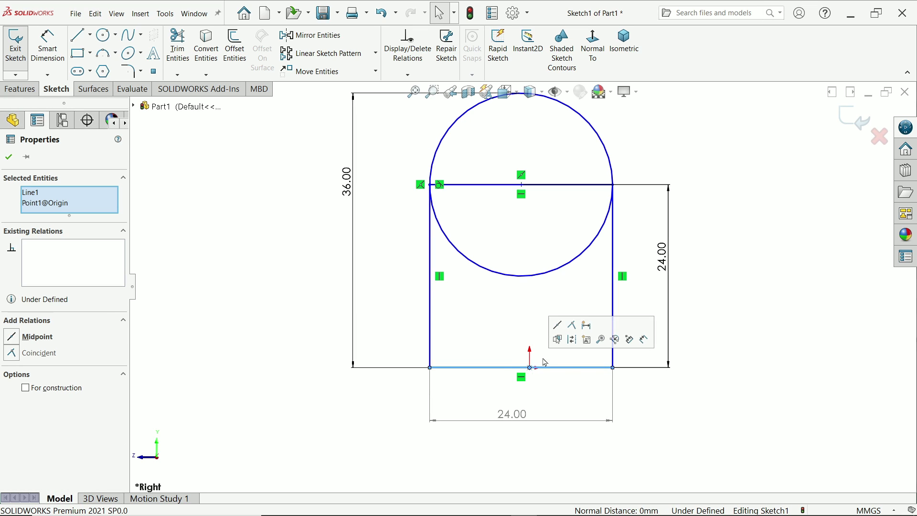
click(558, 327)
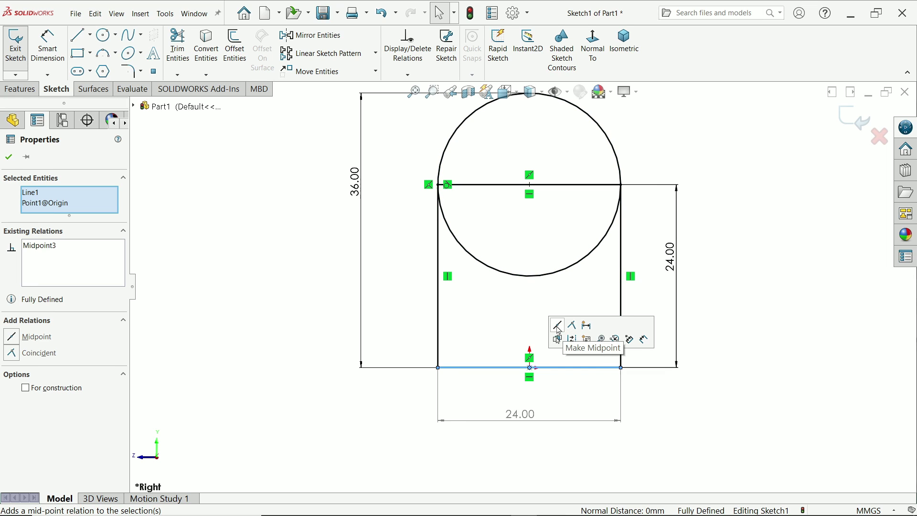
click(746, 250)
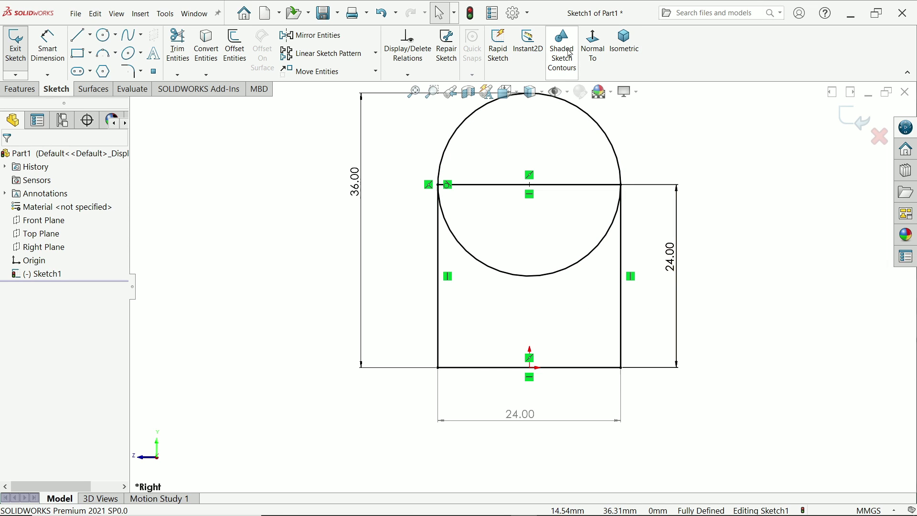
click(625, 46)
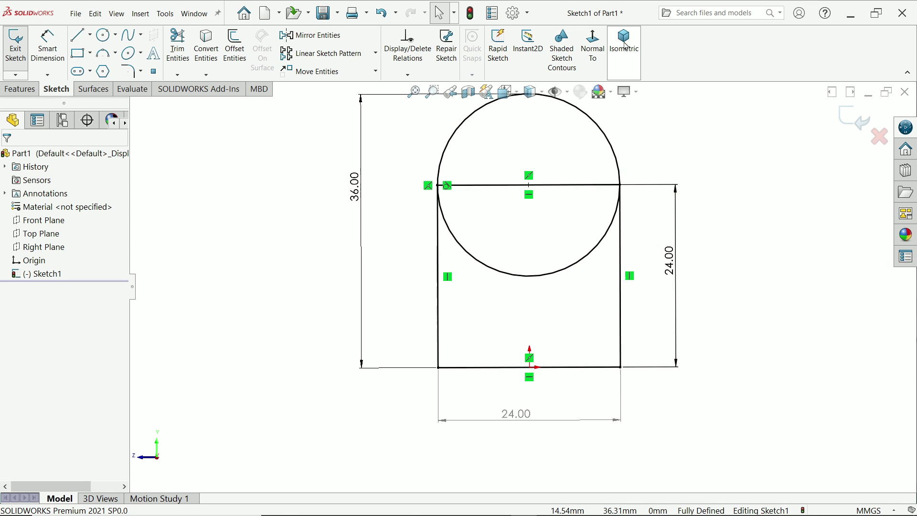
Extrude the circle contour of Sketch1 blind 40 mm from the sketch plane.
click(854, 120)
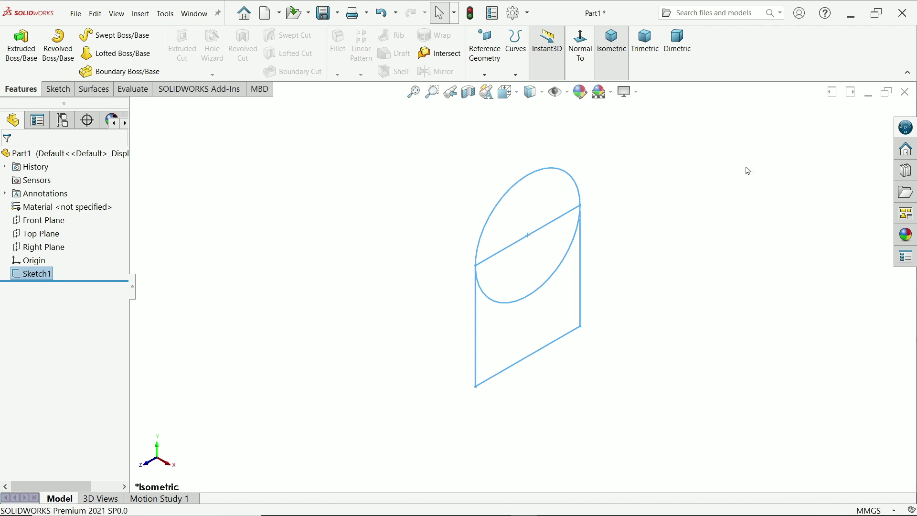
click(26, 52)
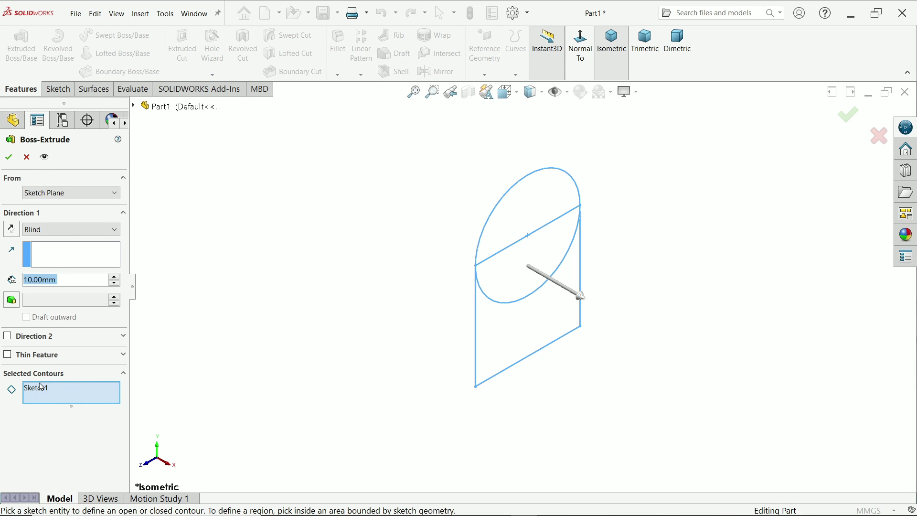
click(480, 249)
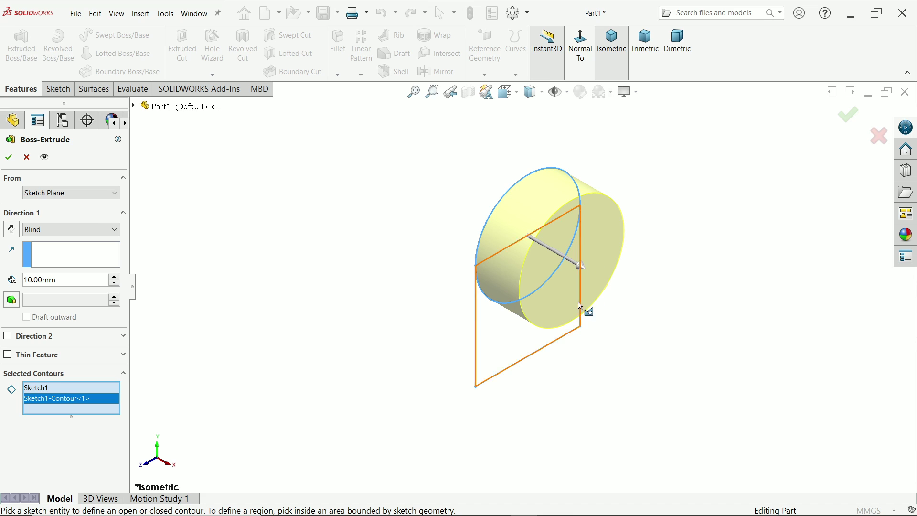
click(52, 230)
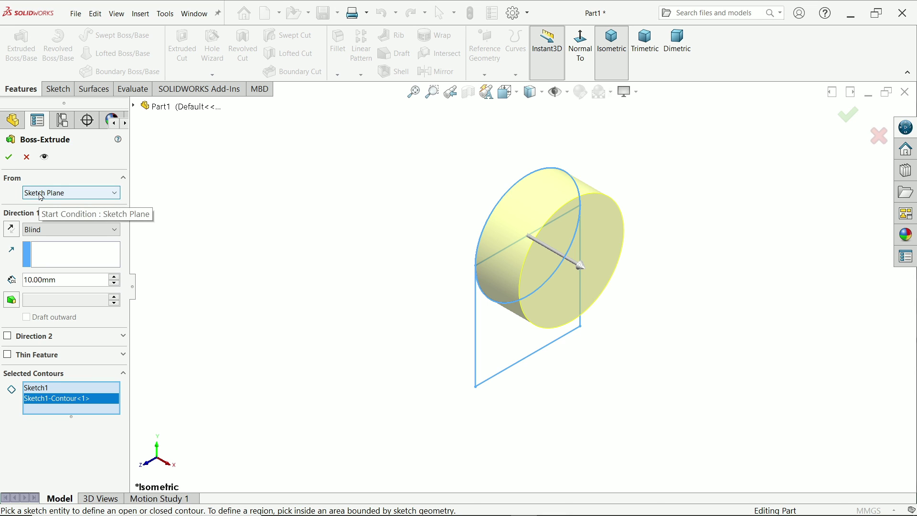
click(57, 229)
click(48, 239)
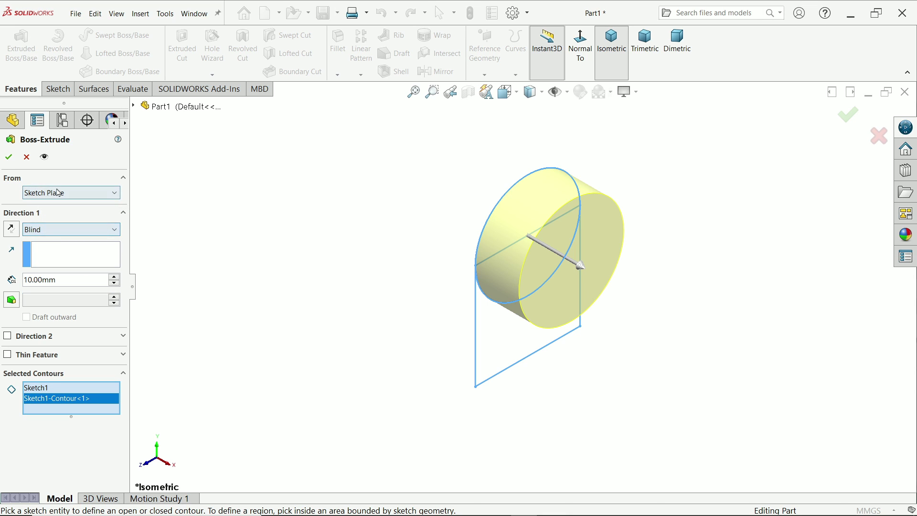
click(56, 194)
click(56, 199)
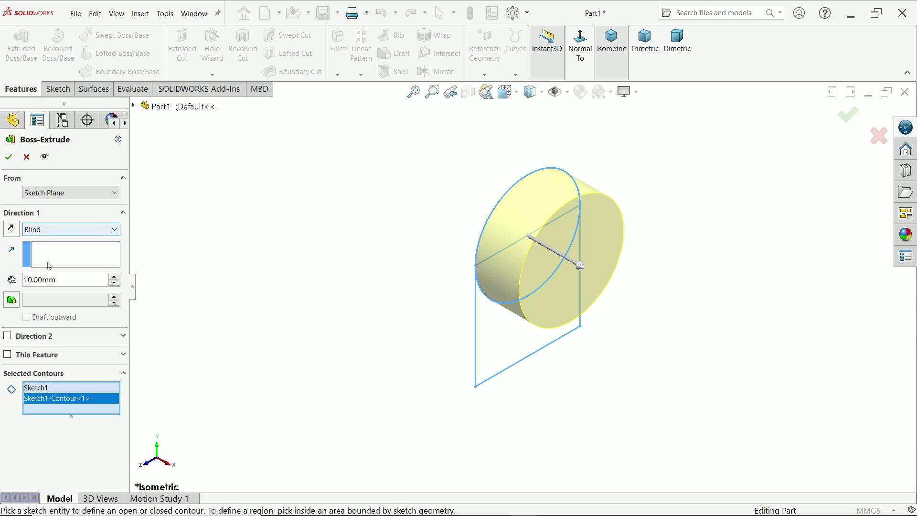
drag(61, 279, 28, 278)
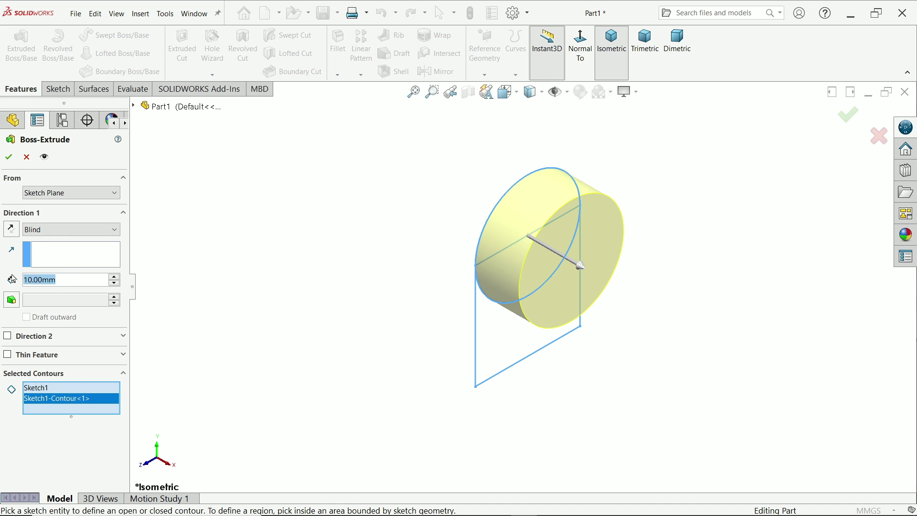
text(40)
key(Return)
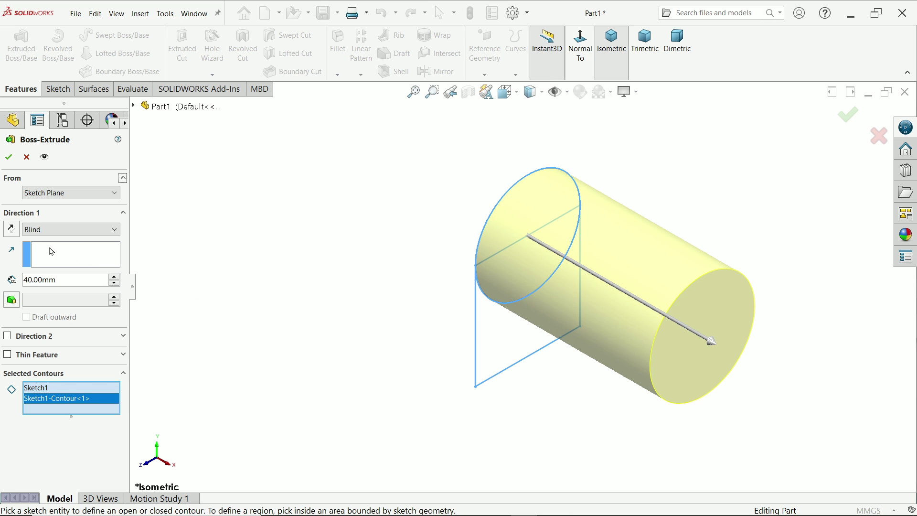
Confirm the cylinder, then reuse Sketch1 to extrude the rectangle region 28 mm.
click(9, 157)
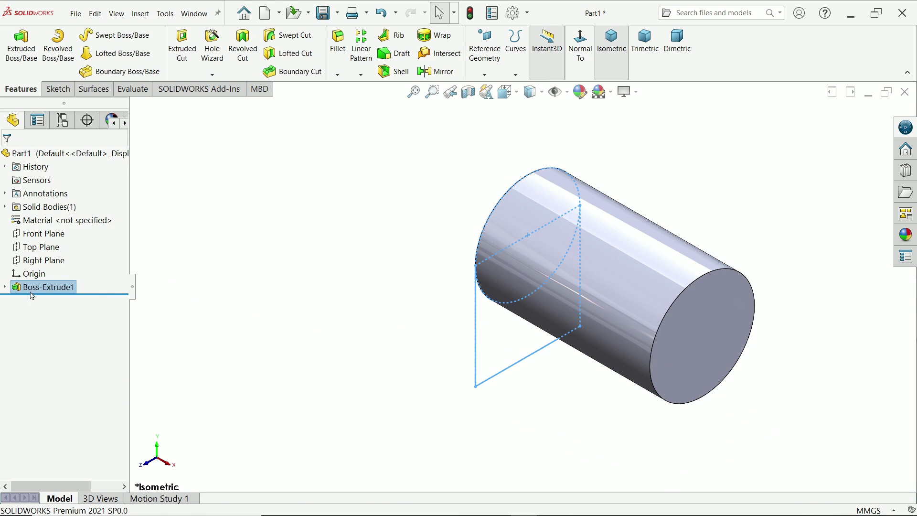
click(5, 288)
click(47, 304)
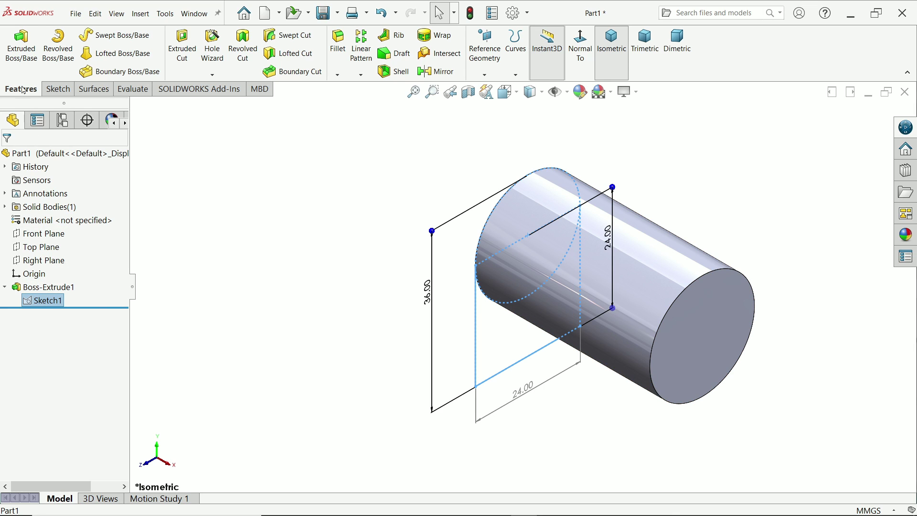
click(21, 45)
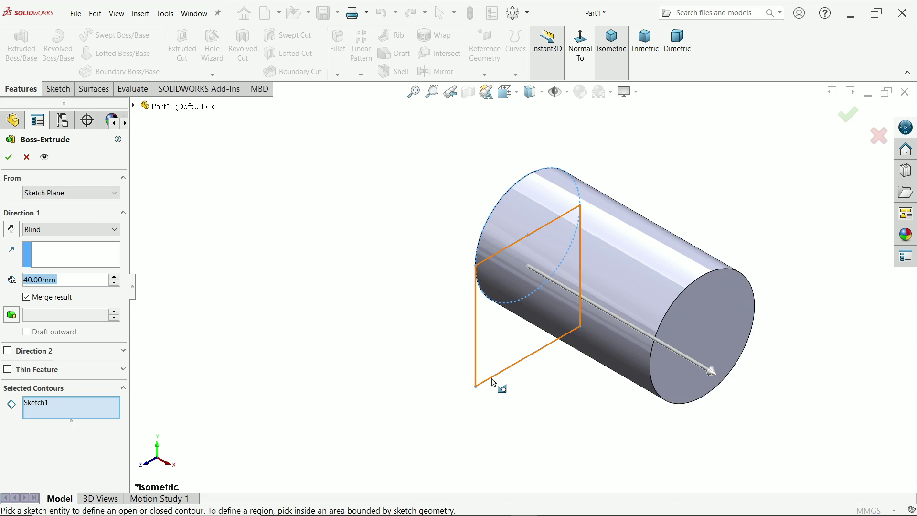
click(494, 383)
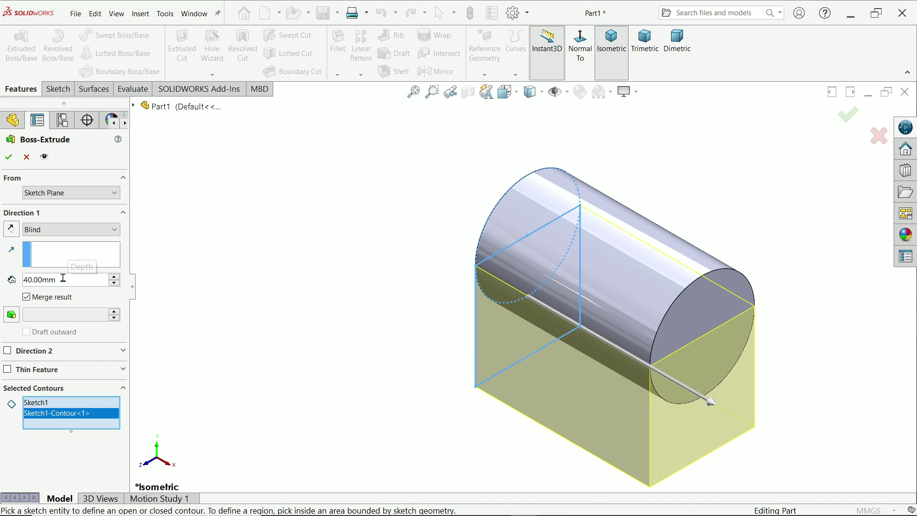
drag(62, 278, 9, 279)
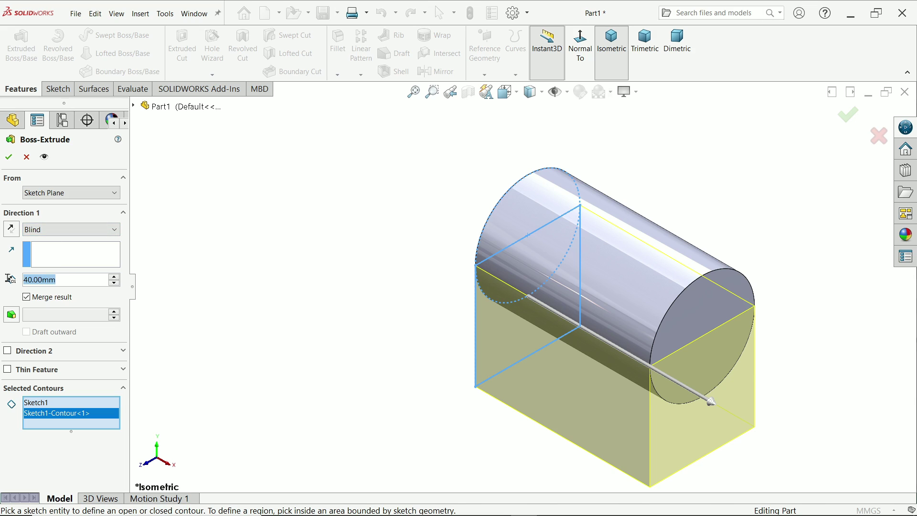
text(28)
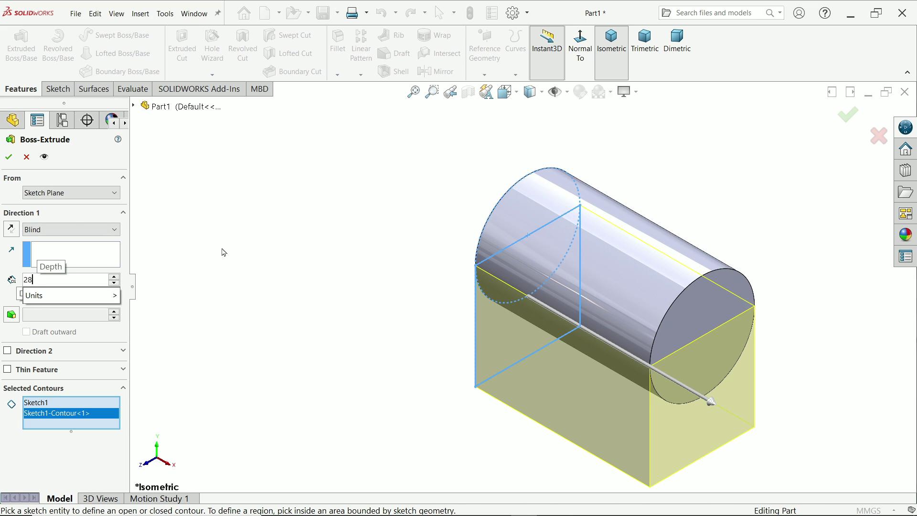
key(Return)
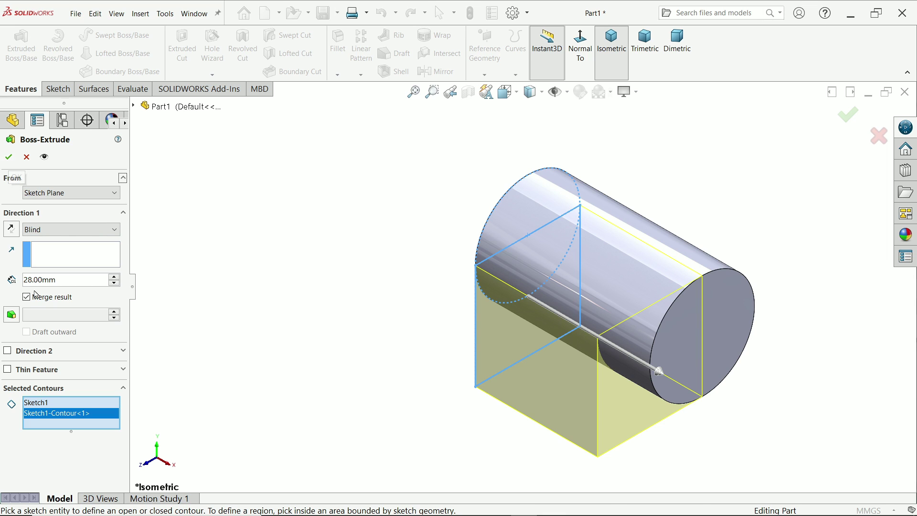
click(8, 157)
Edit Boss-Extrude2 to tick Merge result, leaving a single solid body.
click(5, 207)
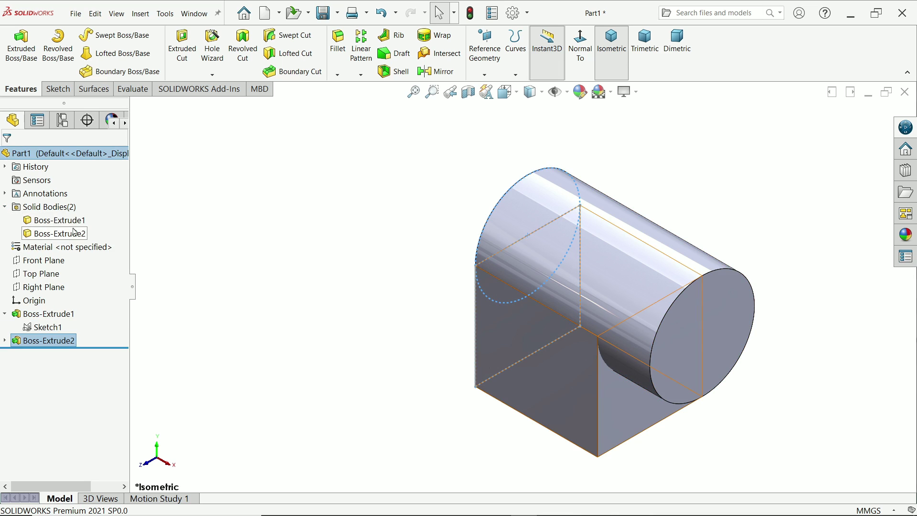
click(54, 219)
click(55, 233)
click(5, 207)
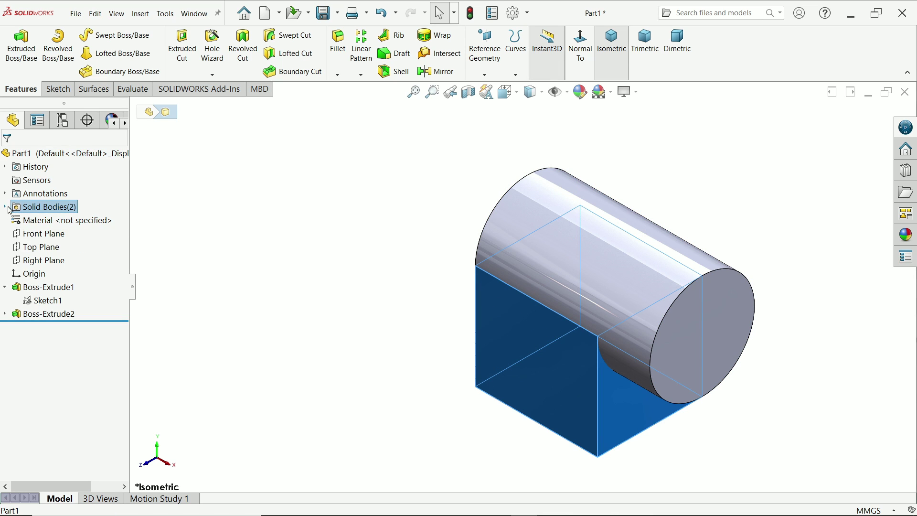
right_click(36, 317)
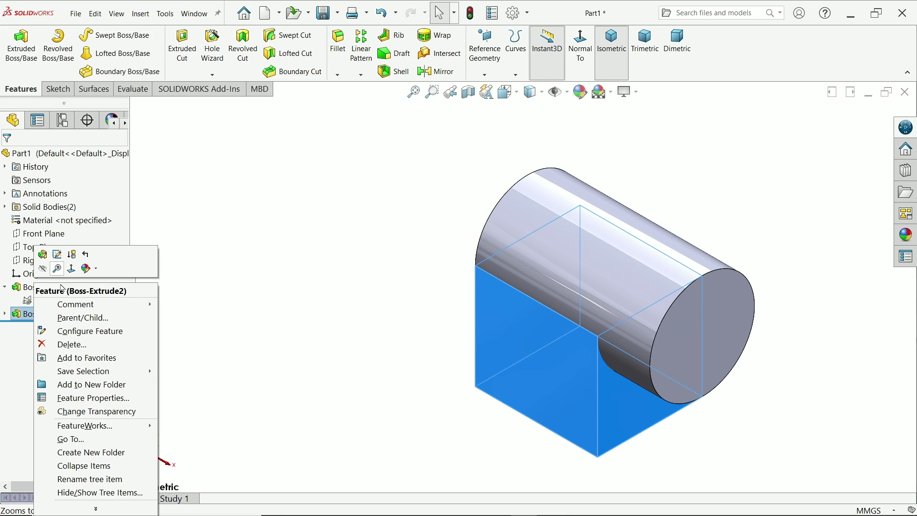
click(42, 254)
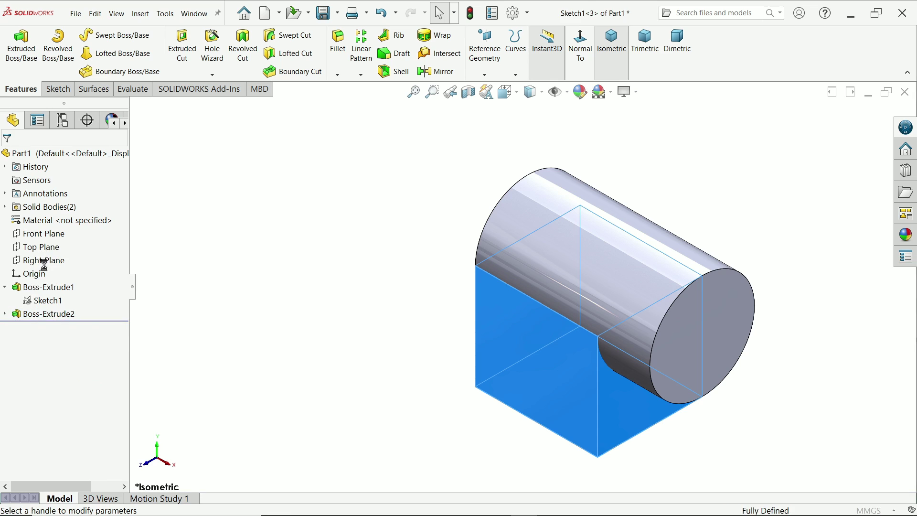
click(41, 299)
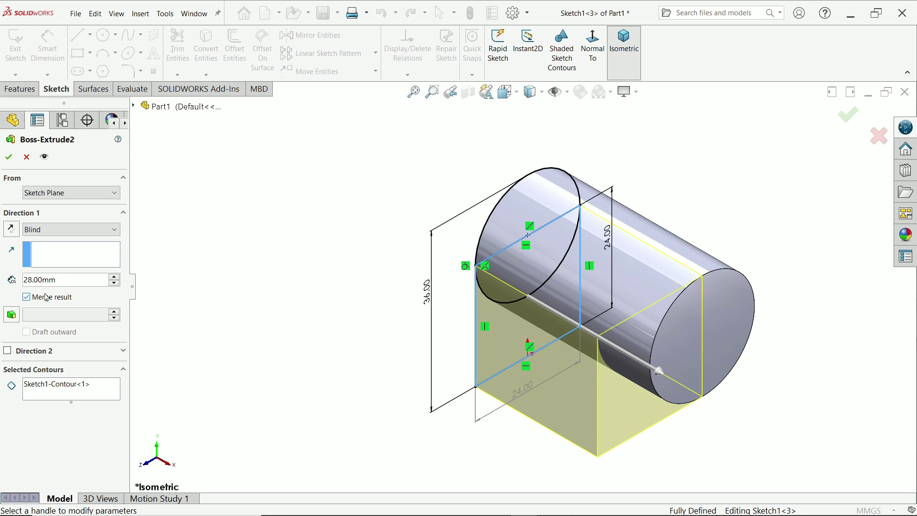
click(9, 157)
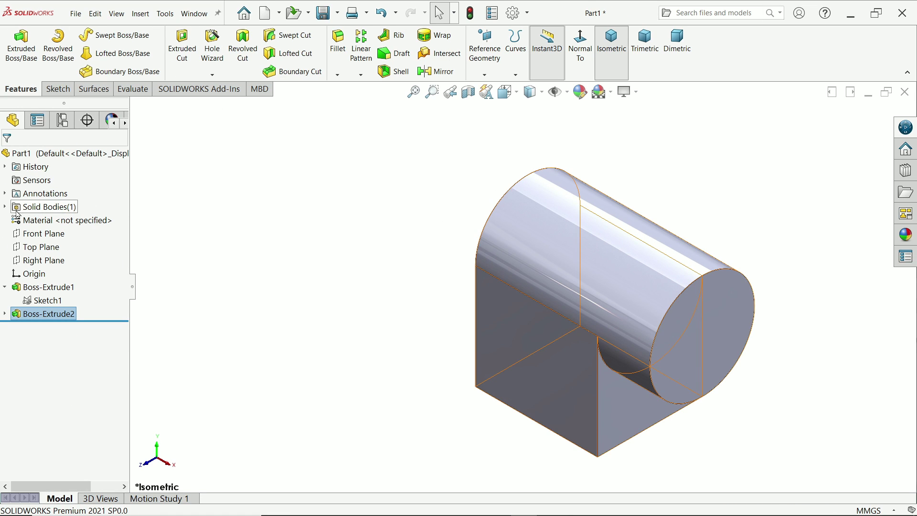
click(4, 206)
click(50, 220)
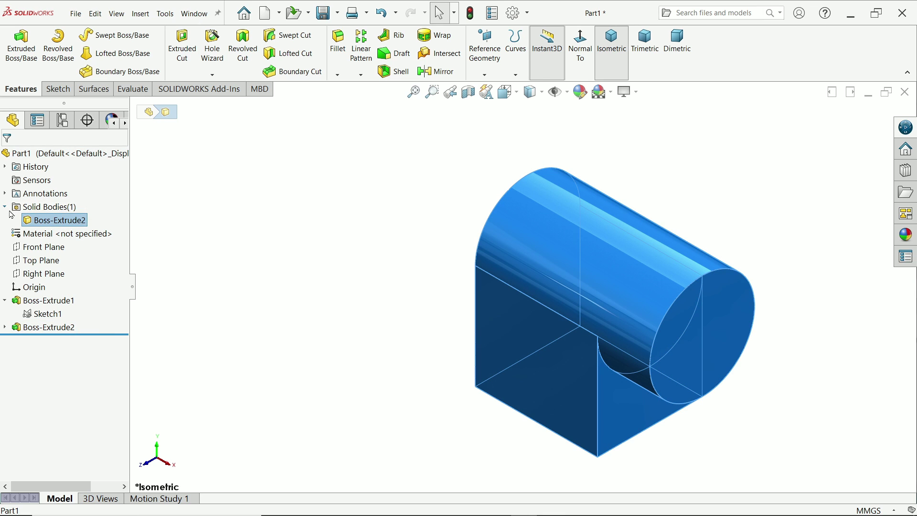
key(alt+Tab)
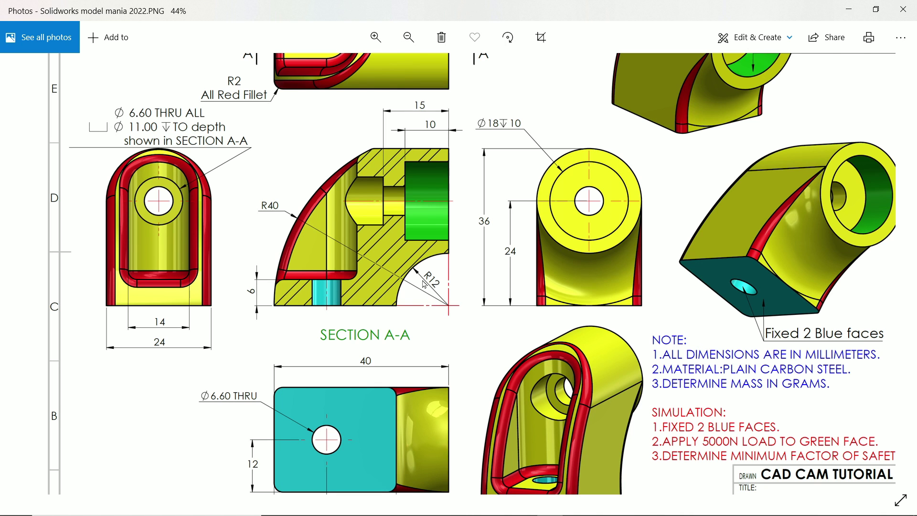
scroll(425, 264, up, 2)
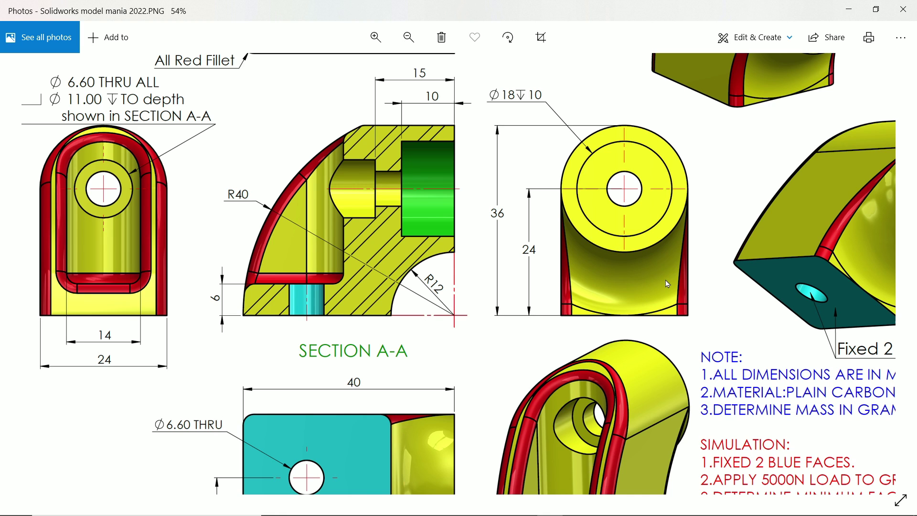
click(849, 10)
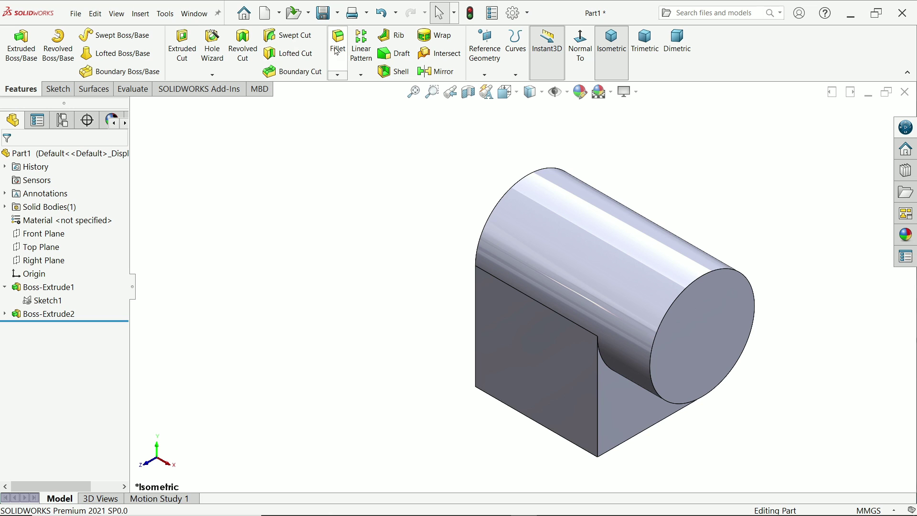
Fillet the concave edge under the cylinder with a 12 mm circular-profile radius.
click(338, 48)
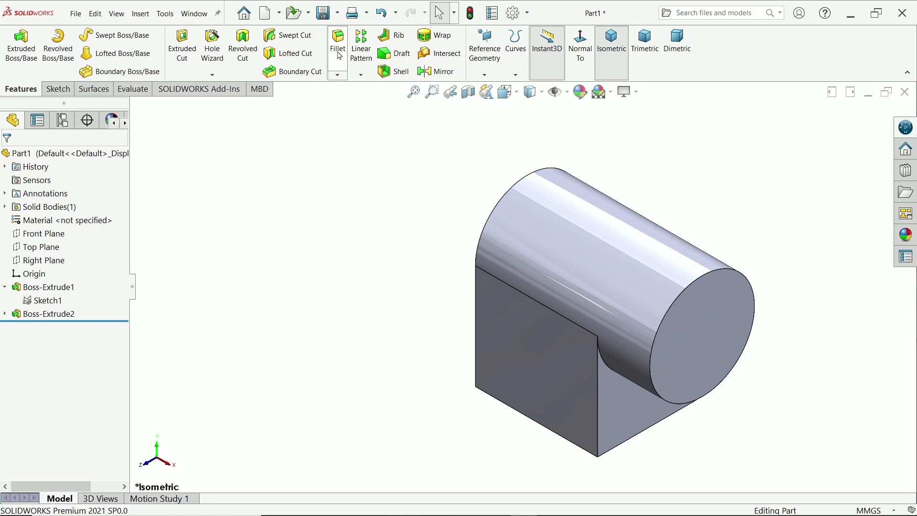
click(625, 379)
middle_drag(740, 395, 730, 257)
scroll(744, 341, down, 2)
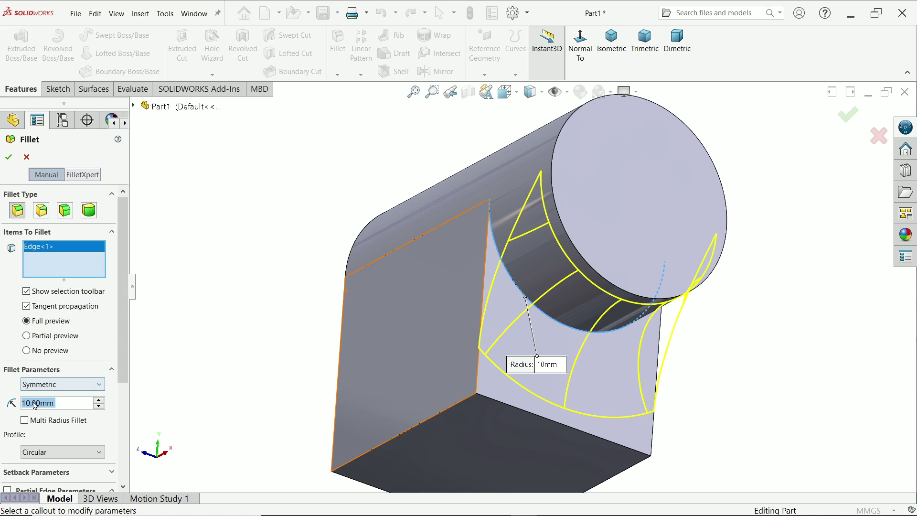
scroll(120, 373, down, 2)
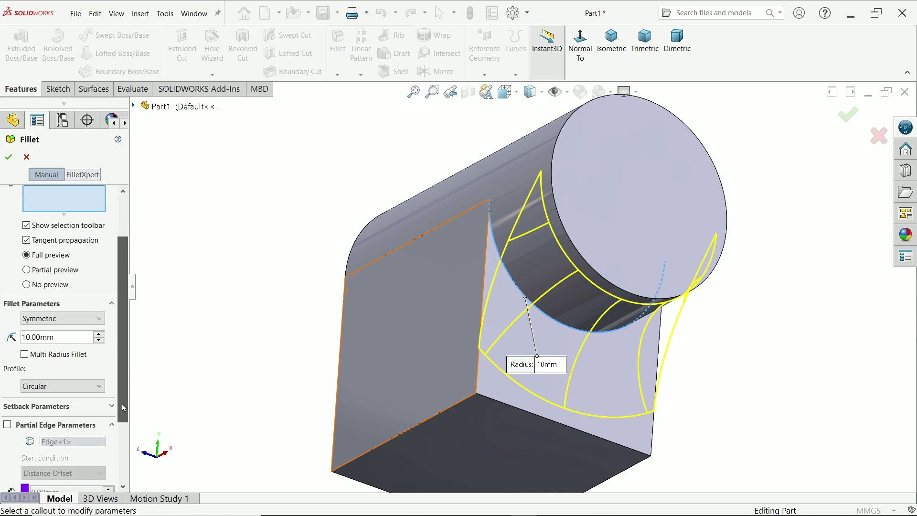
click(65, 336)
double_click(65, 336)
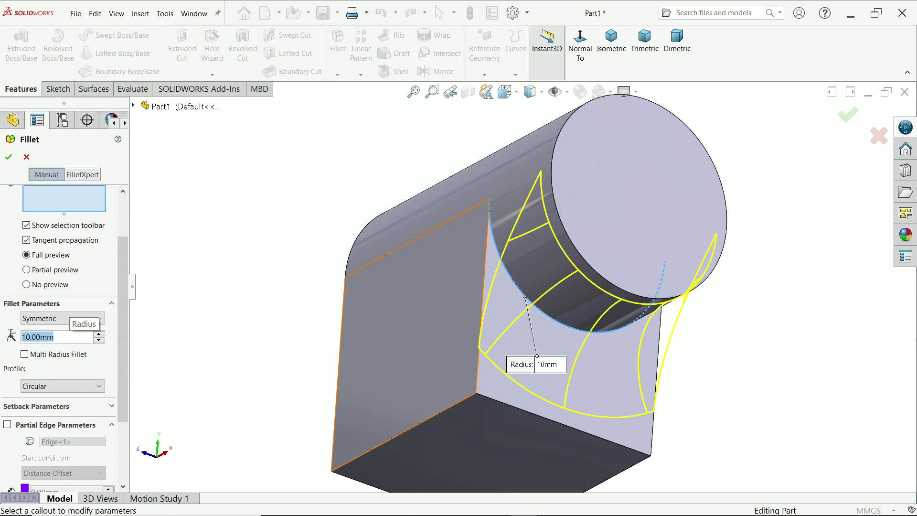
text(12)
key(Return)
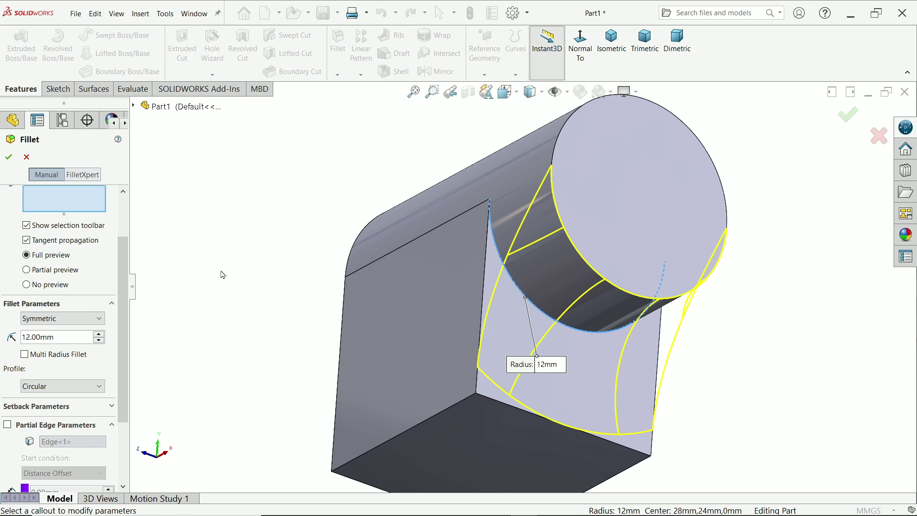
click(48, 391)
click(48, 397)
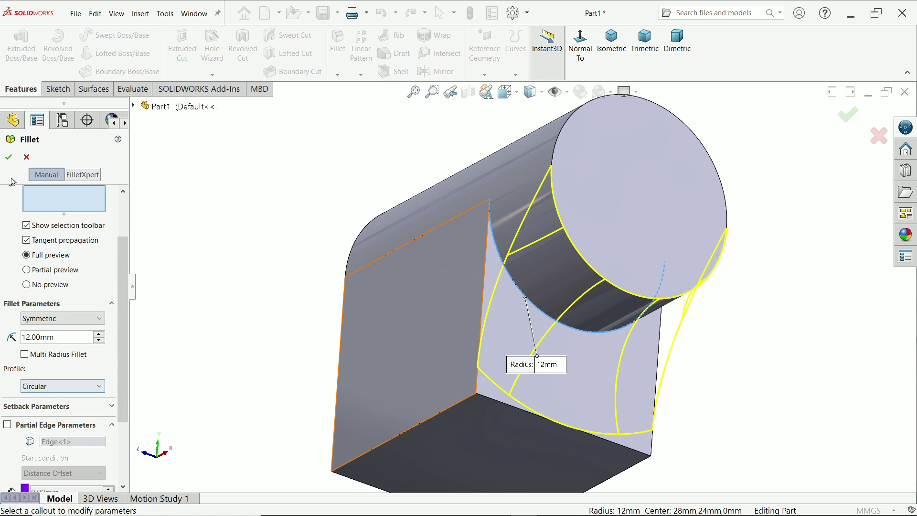
click(8, 158)
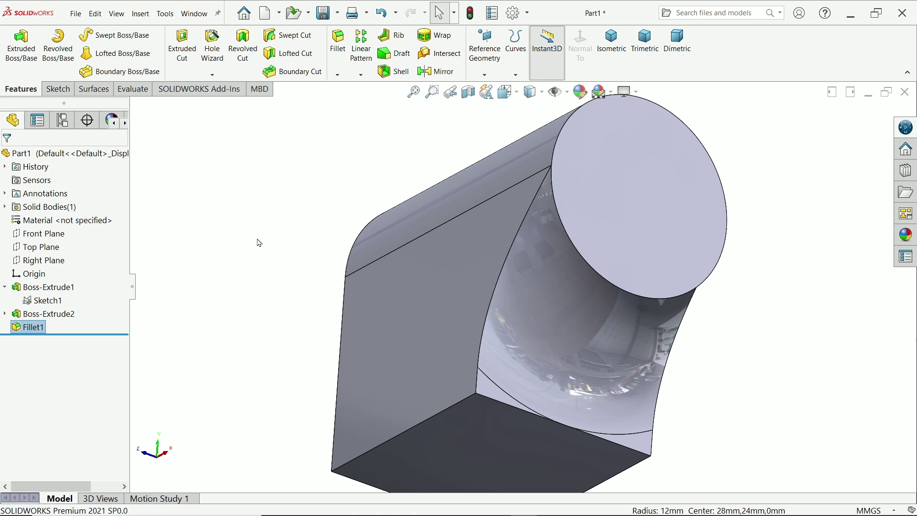
Sketch a circle on the Front Plane reaching the part's bottom-left corner.
middle_drag(259, 243, 282, 309)
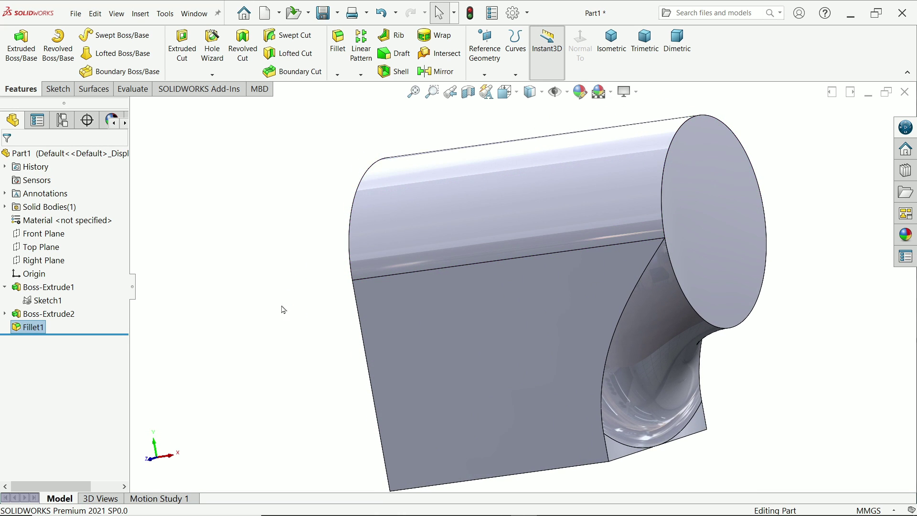
click(50, 234)
click(61, 220)
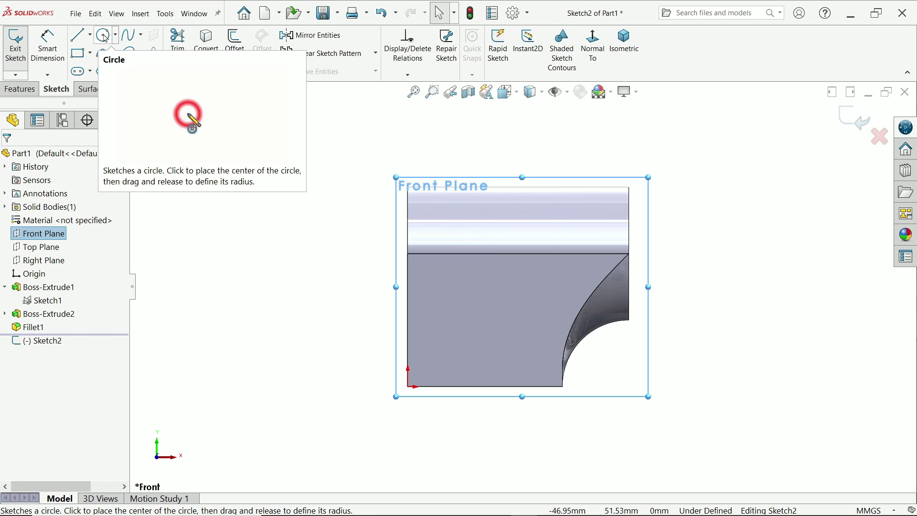
click(105, 36)
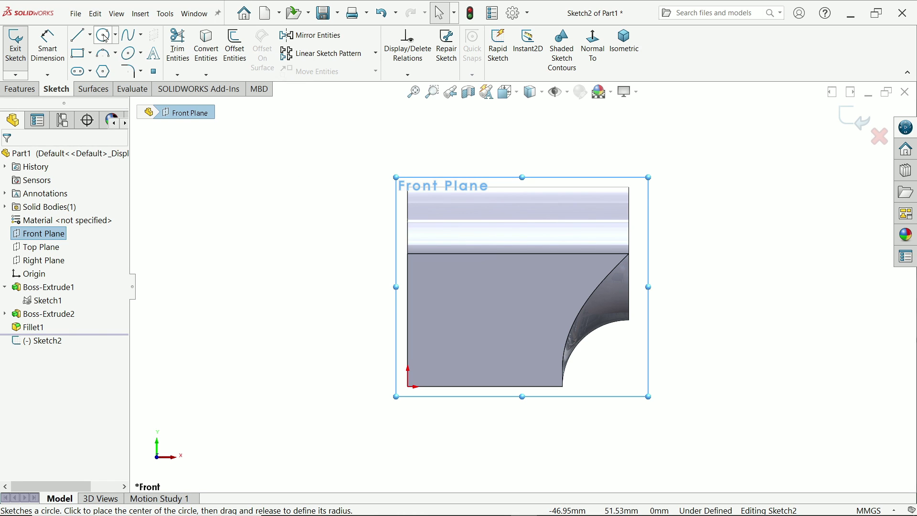
click(640, 390)
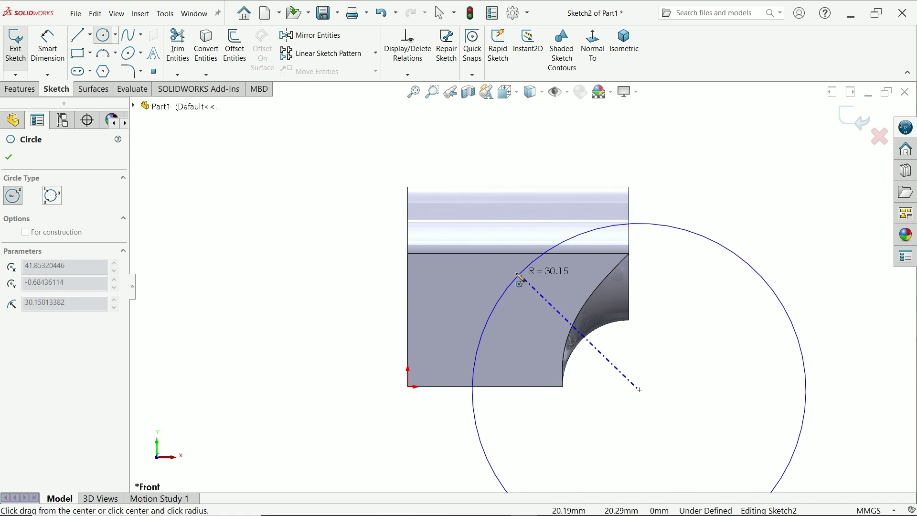
click(409, 387)
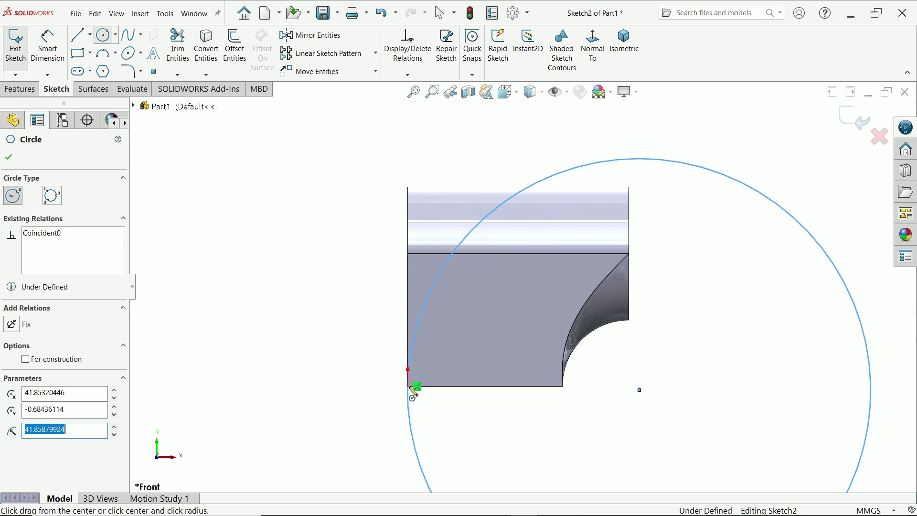
right_click(311, 284)
click(330, 285)
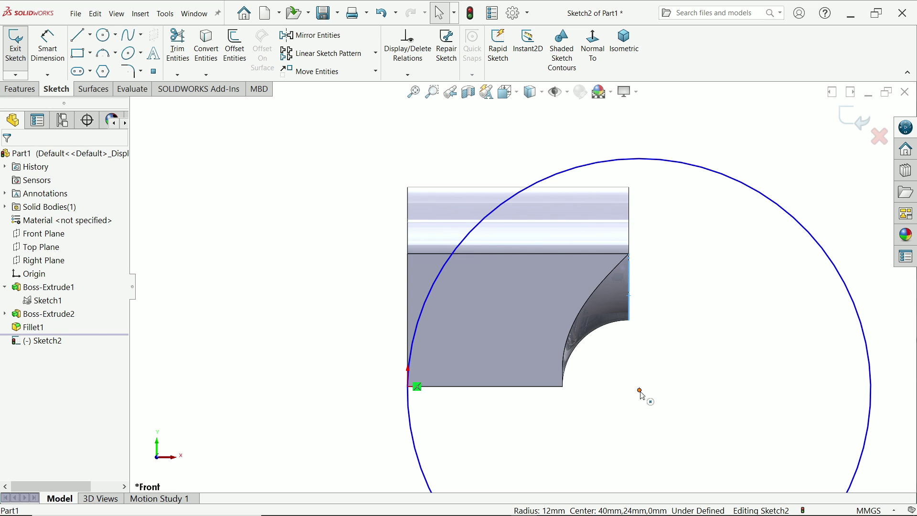
Constrain the circle's centre onto the part's bottom edge line.
ctrl+click(641, 391)
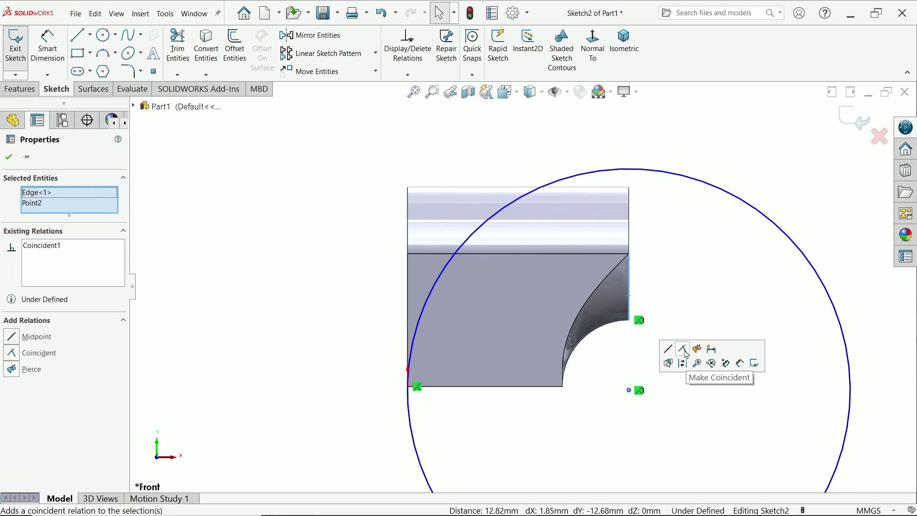
click(686, 355)
click(521, 405)
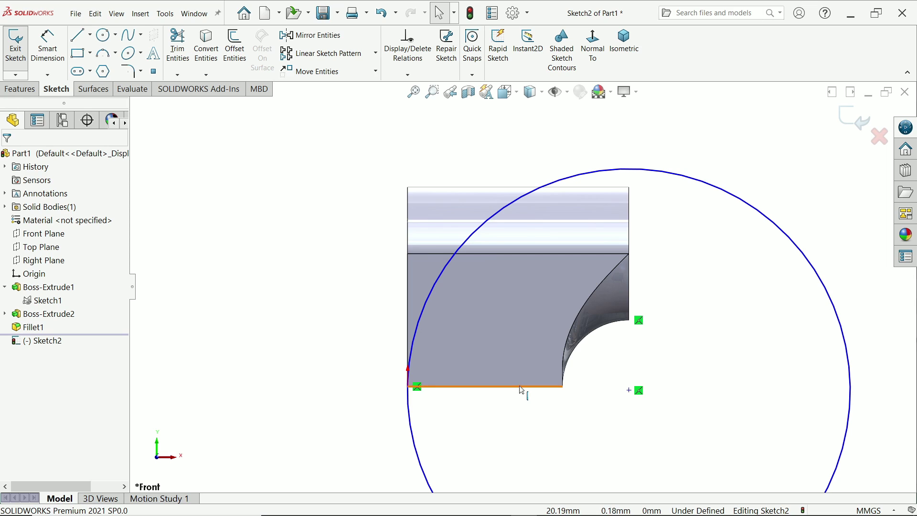
click(521, 388)
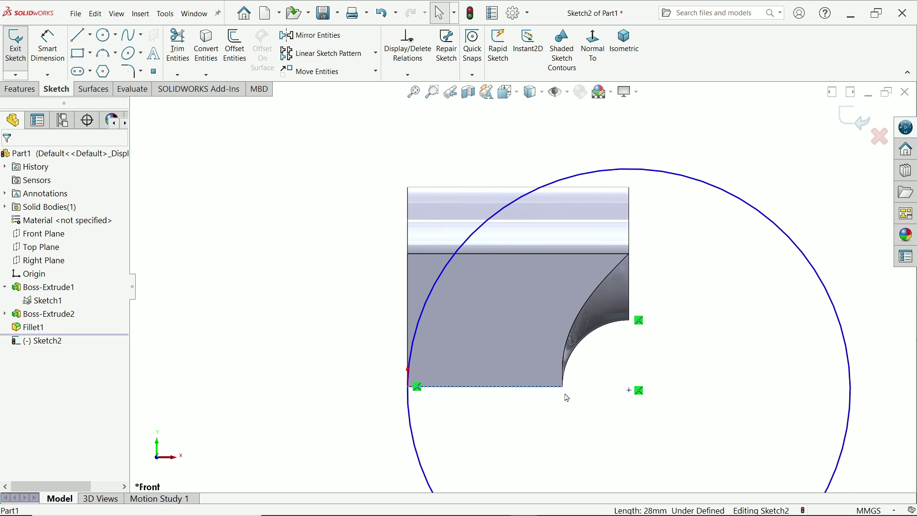
ctrl+click(632, 392)
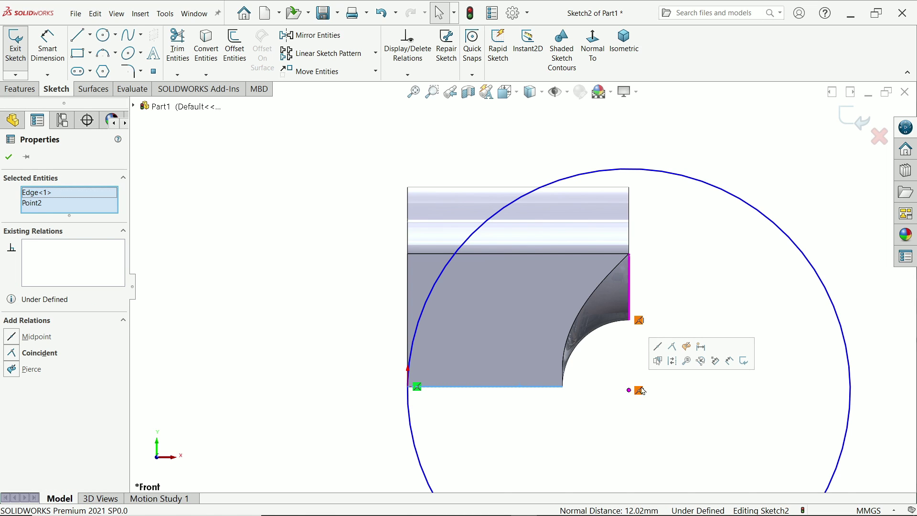
click(674, 350)
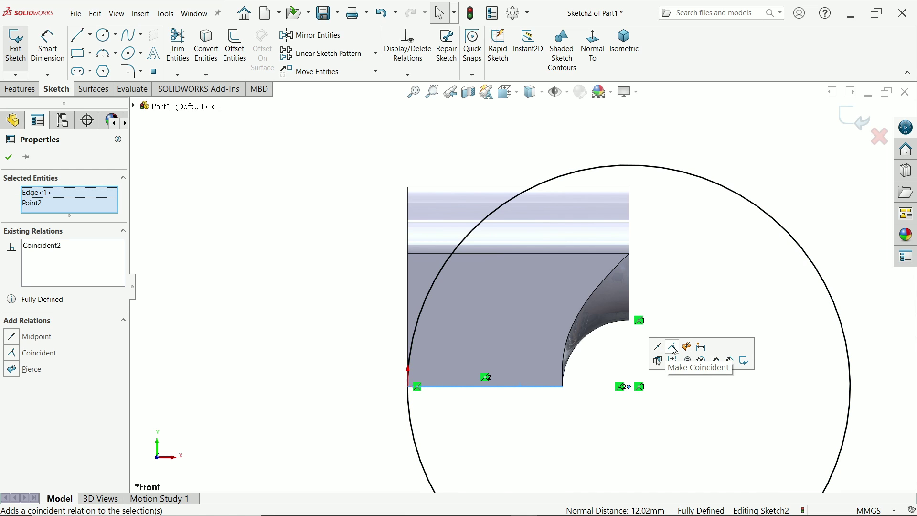
click(327, 311)
key(z)
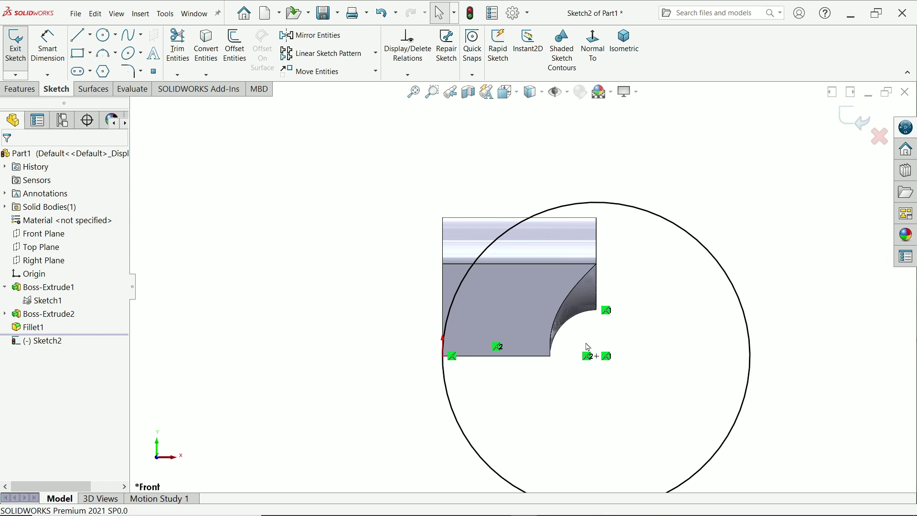
Dimension the circle at 80 mm and display it as a Ø80.00 diameter.
click(47, 48)
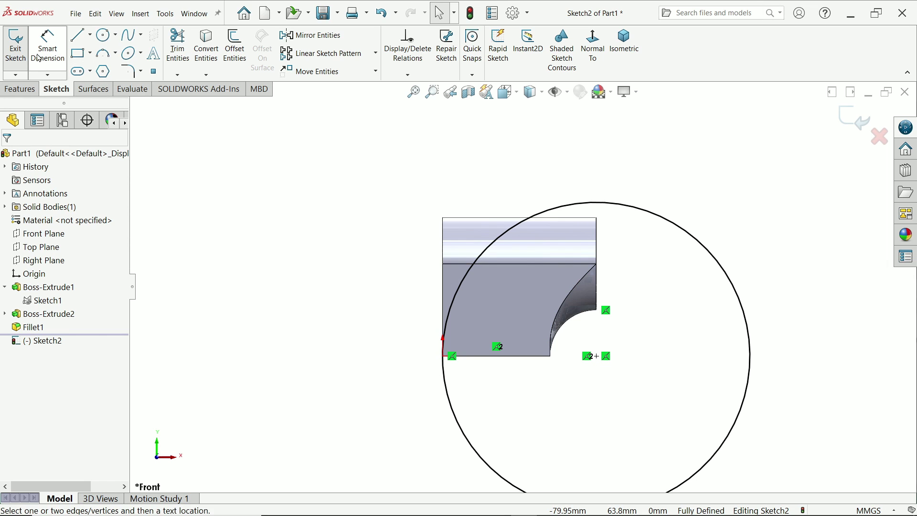
click(484, 255)
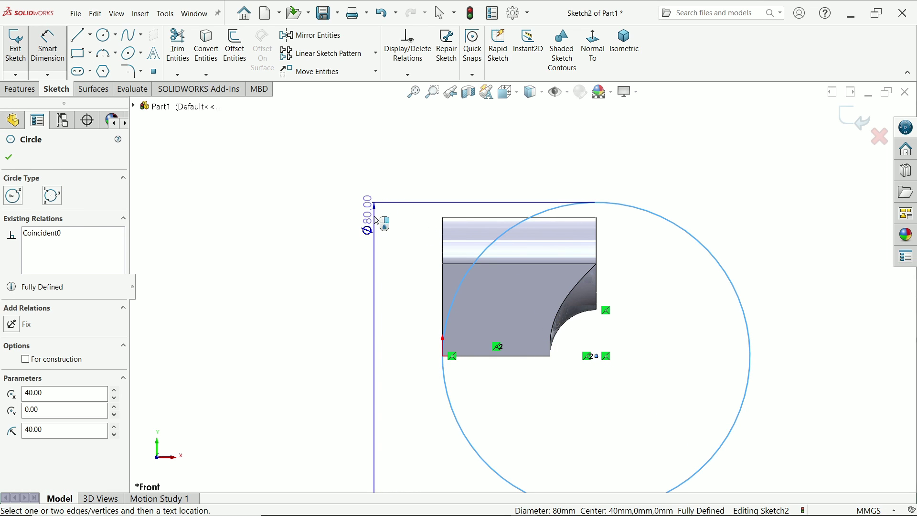
click(374, 221)
click(511, 163)
click(369, 218)
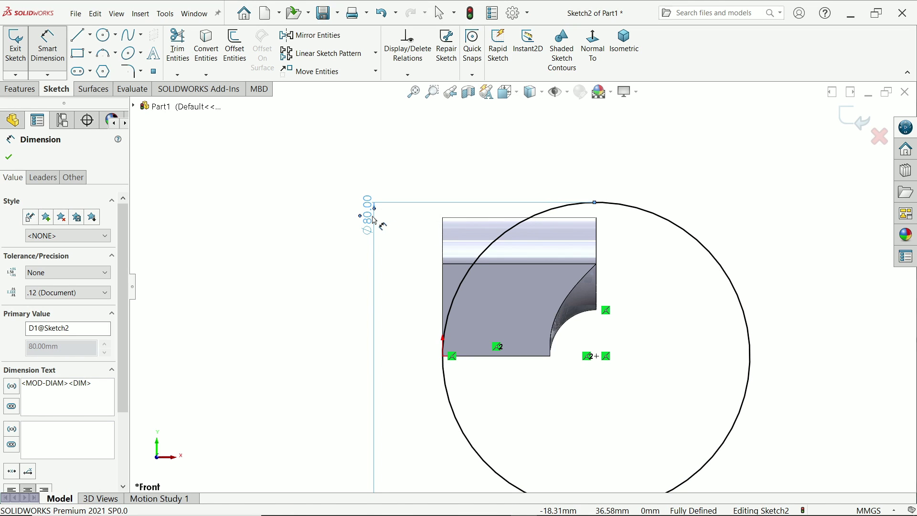
right_click(374, 220)
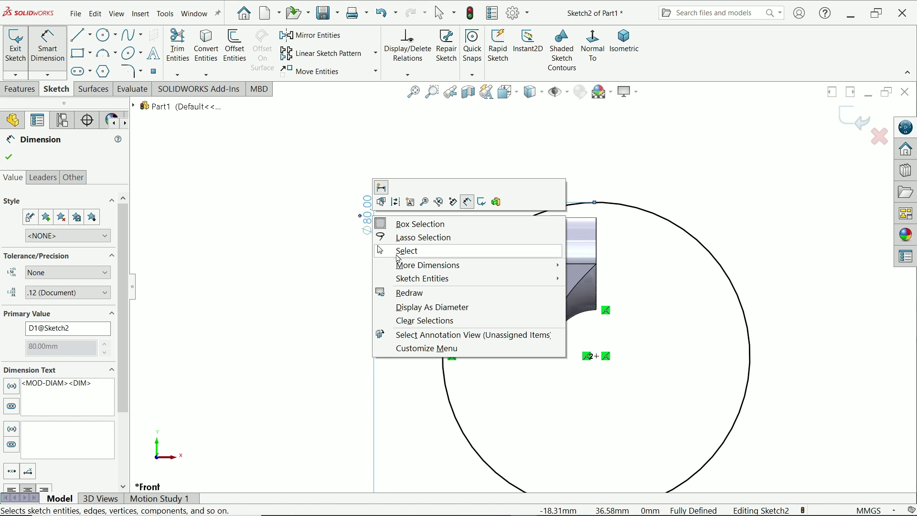
mouse_move(409, 271)
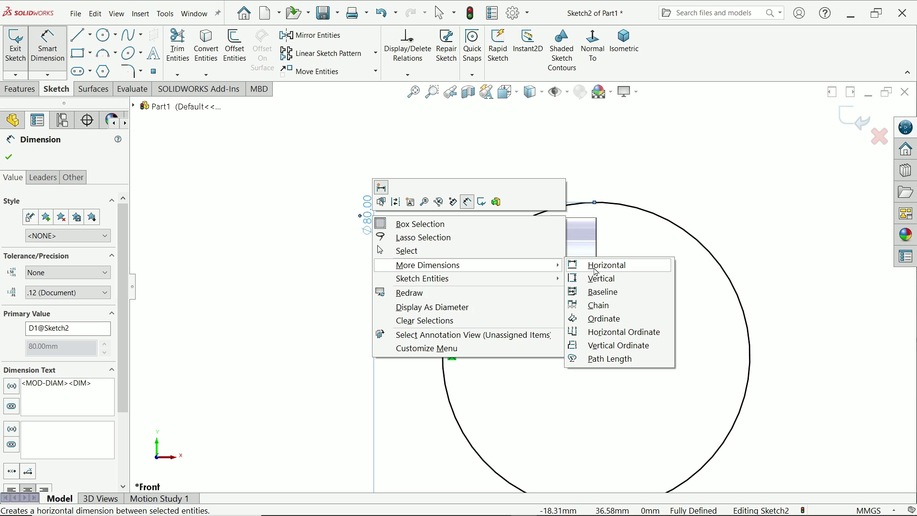
click(454, 307)
click(282, 282)
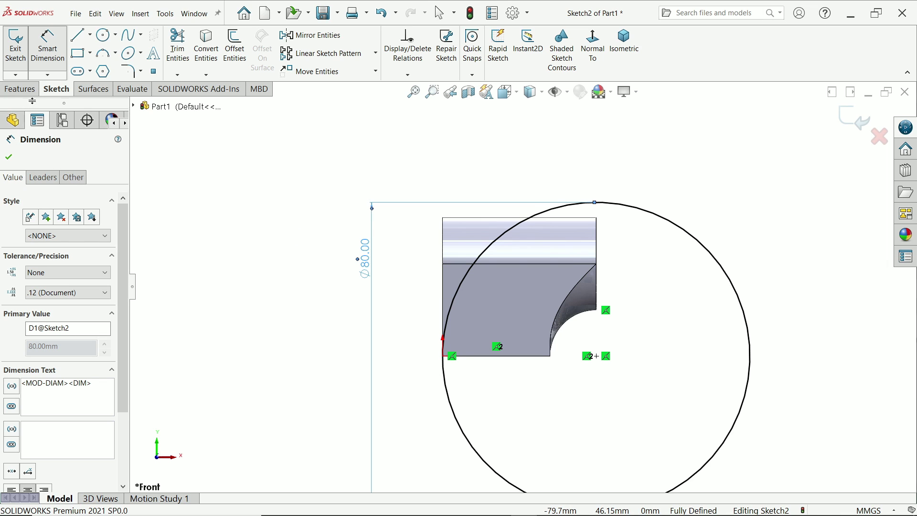
click(20, 89)
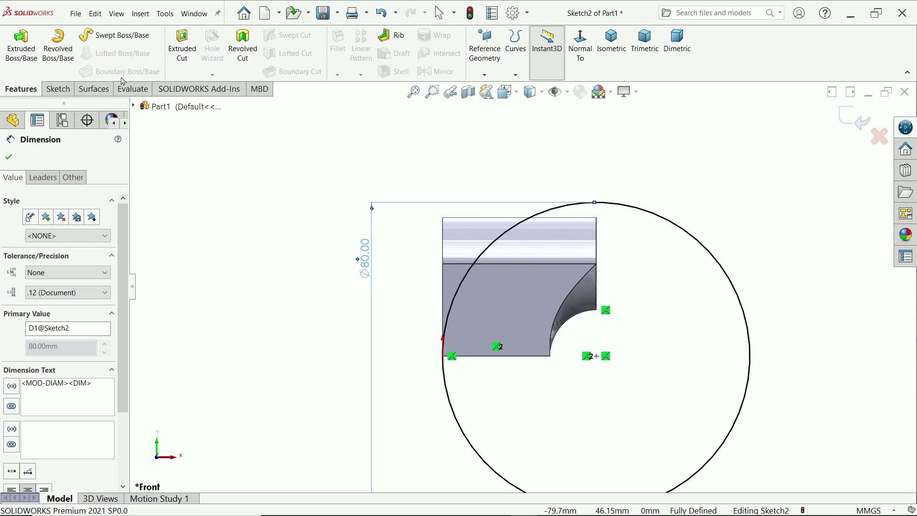
Cut Through All – Both with Flip side to cut, keeping only material inside the 80 mm circle.
click(190, 62)
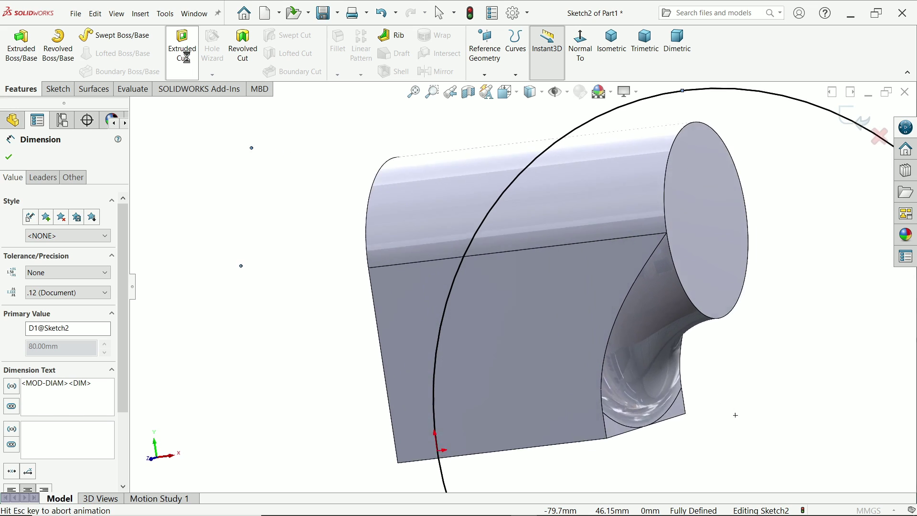
click(611, 43)
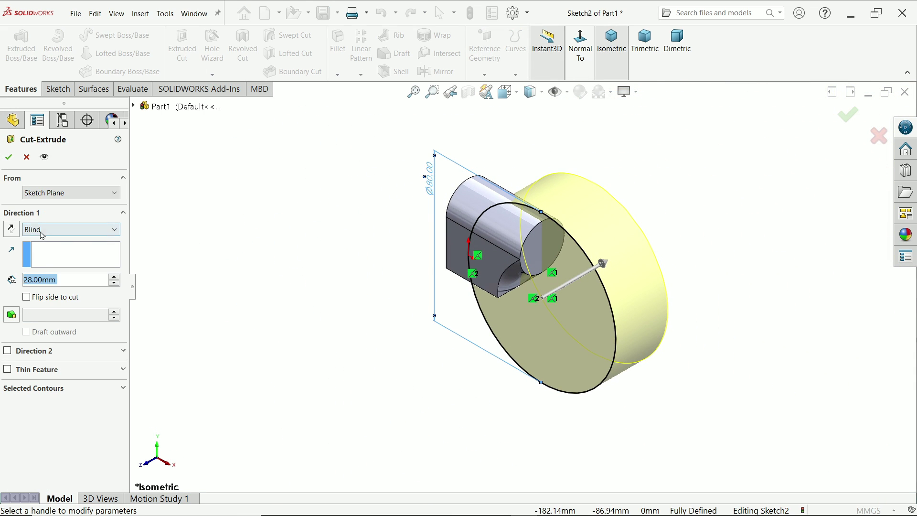
click(42, 231)
click(63, 260)
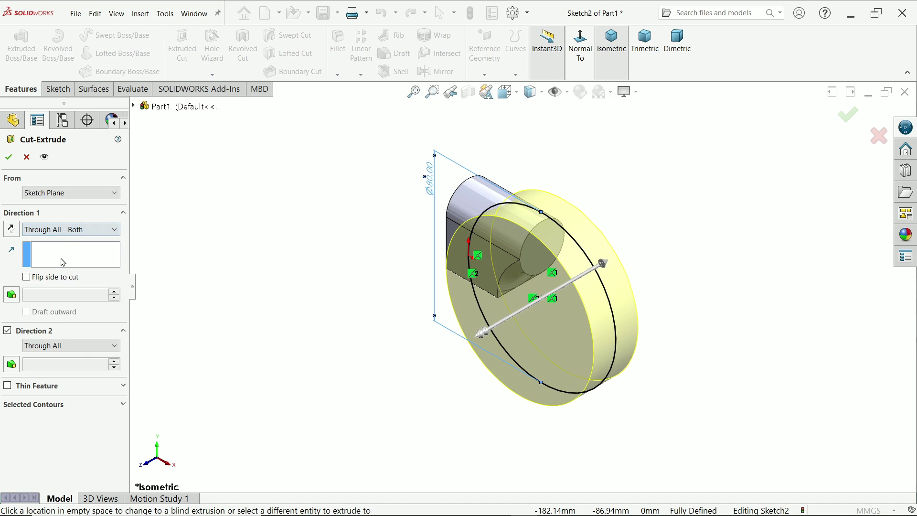
scroll(552, 273, down, 2)
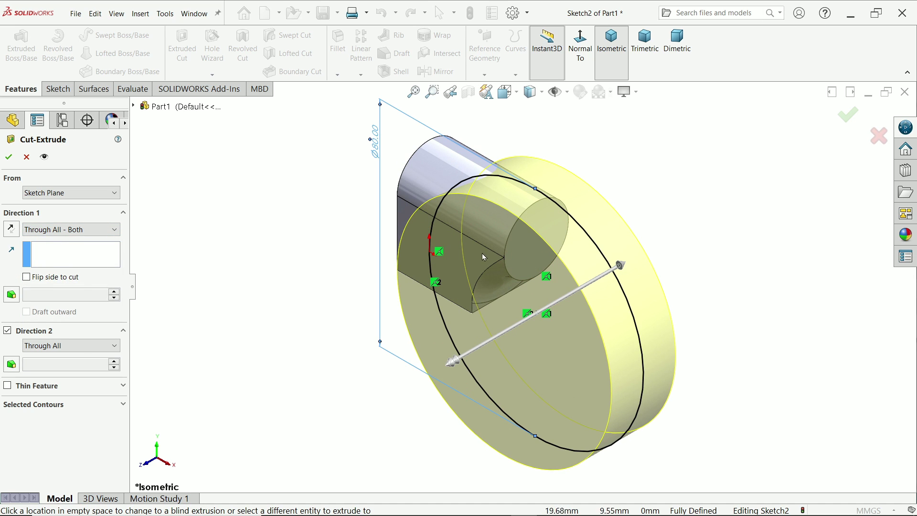
click(27, 277)
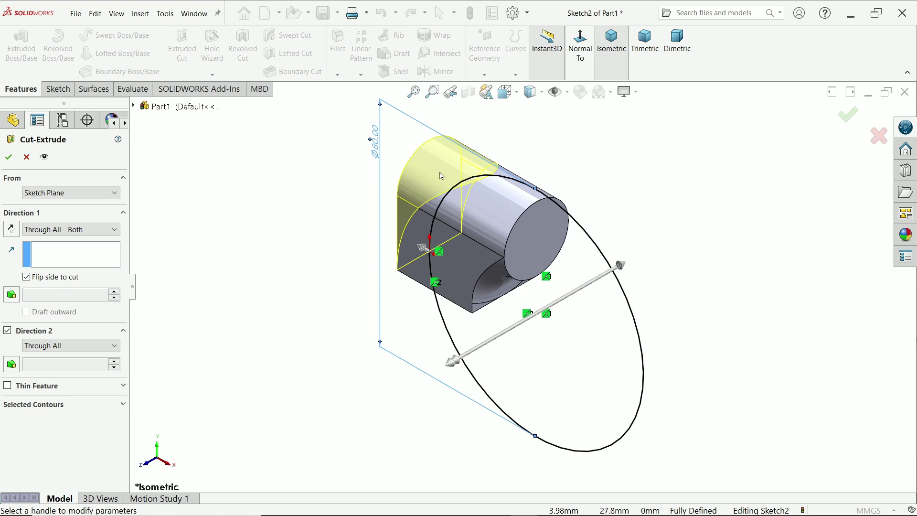
scroll(440, 178, down, 2)
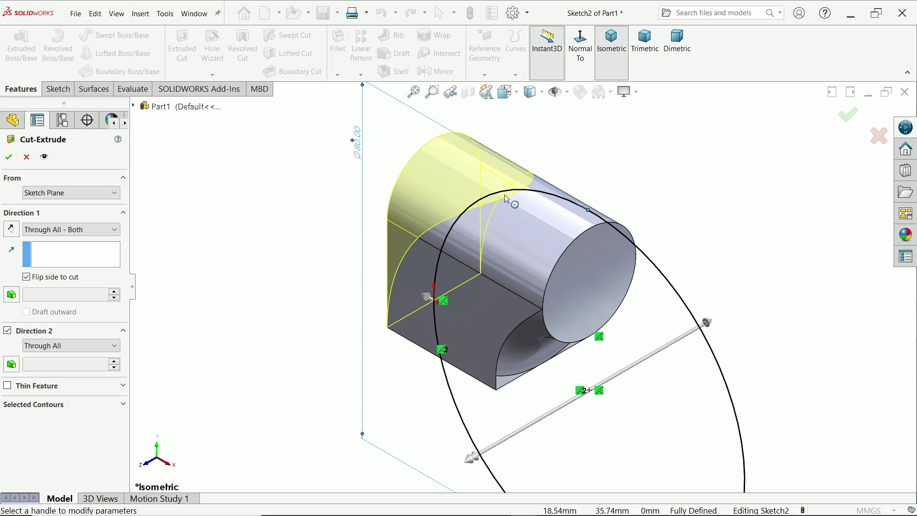
click(9, 157)
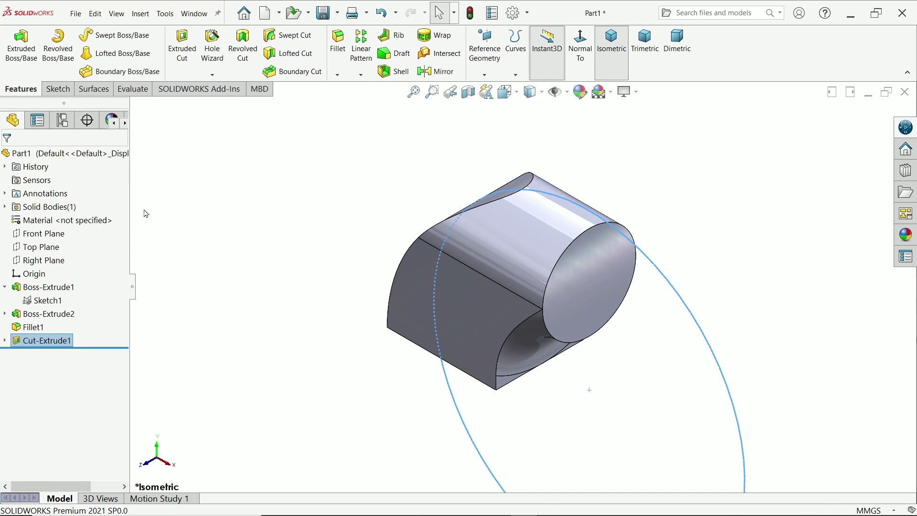
middle_drag(258, 332, 376, 367)
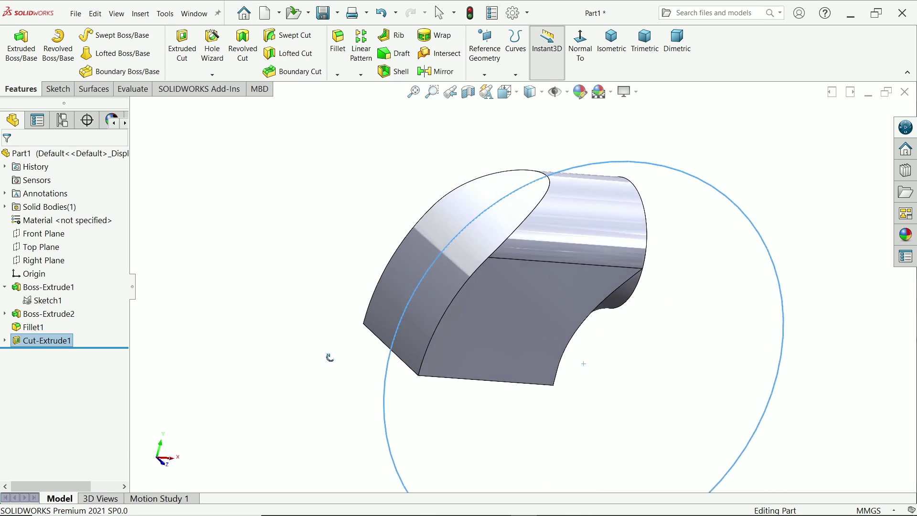
mouse_move(330, 357)
middle_down()
mouse_move(297, 342)
mouse_move(352, 317)
mouse_move(290, 325)
mouse_move(259, 250)
mouse_move(266, 311)
middle_up()
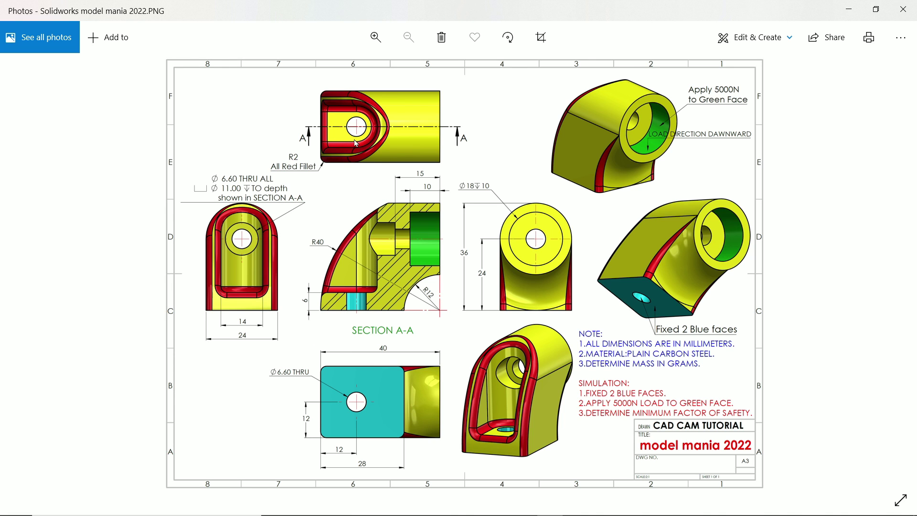
Zoom and pan to Section A-A to read its Ø6.60, Ø11.00 and Ø18↓10 hole callouts.
scroll(347, 128, up, 3)
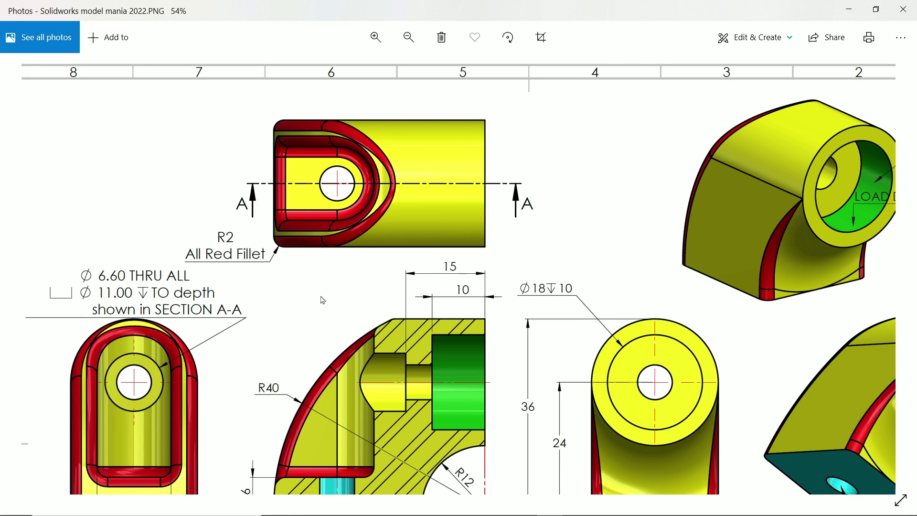
drag(322, 299, 333, 198)
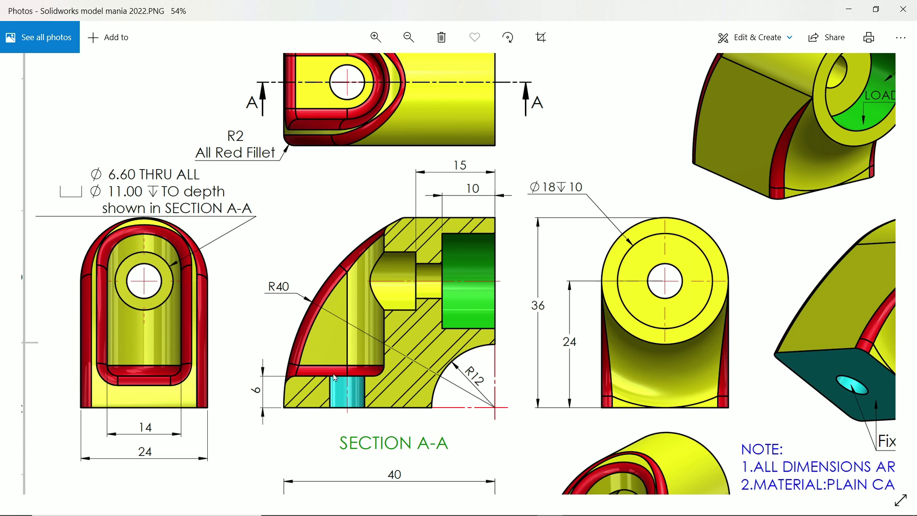
scroll(370, 187, up, 3)
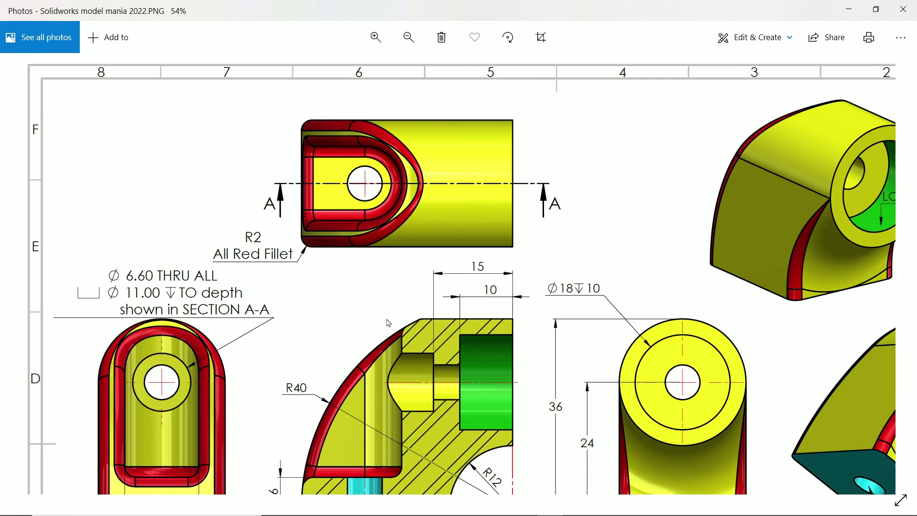
scroll(388, 324, down, 2)
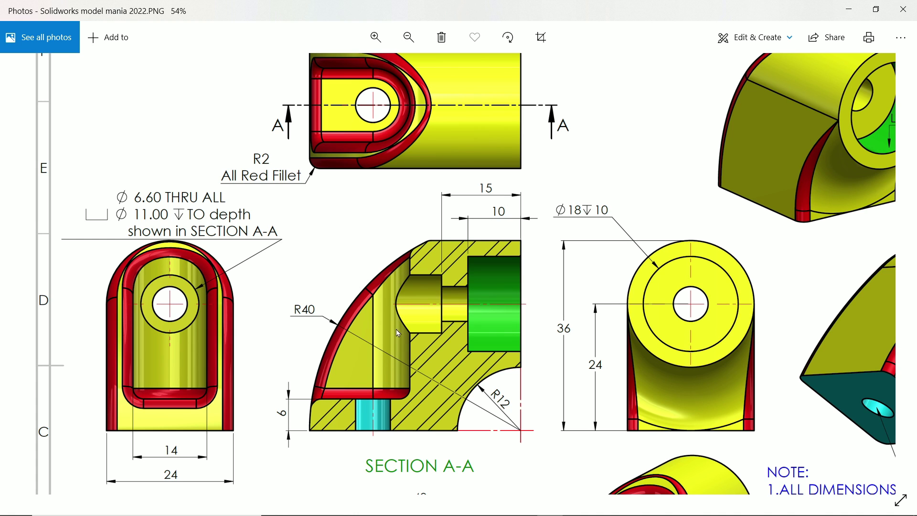
scroll(395, 341, down, 4)
scroll(385, 367, down, 2)
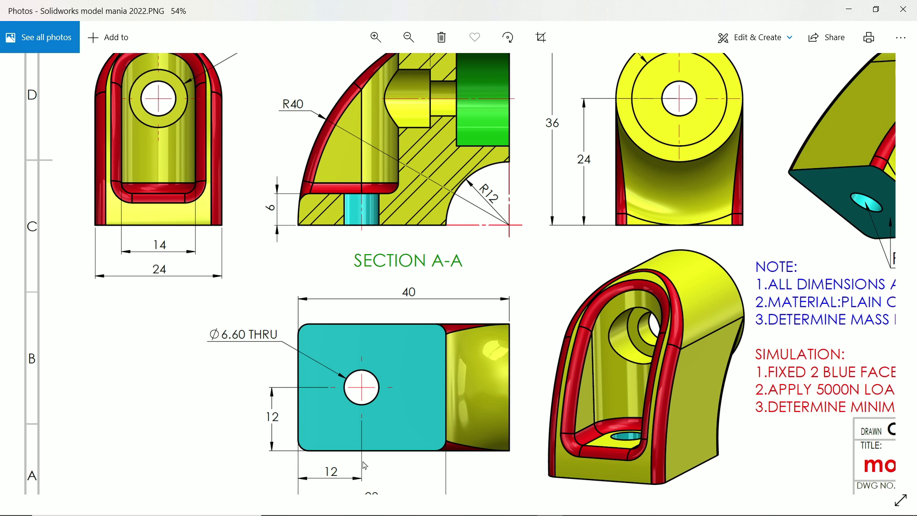
scroll(380, 263, up, 3)
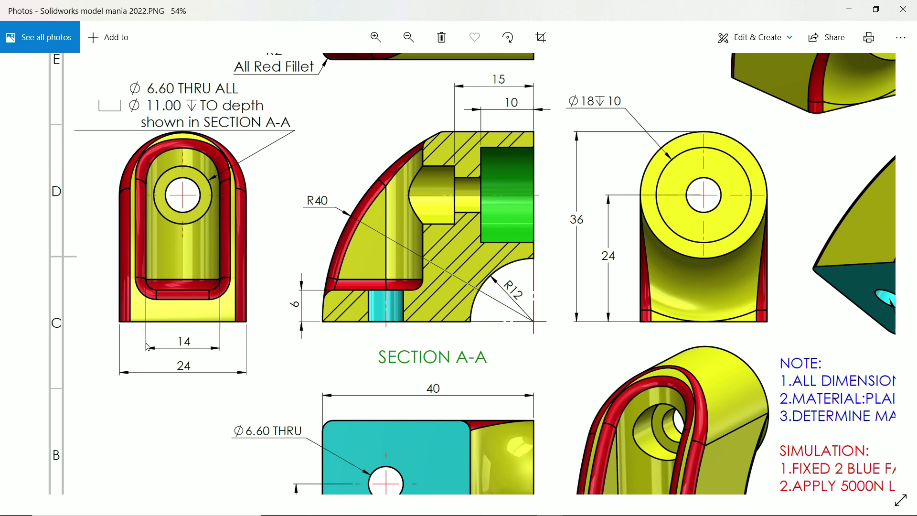
Return to the model and start a new sketch on the part's flat rectangular end face.
click(848, 13)
middle_drag(478, 249, 482, 299)
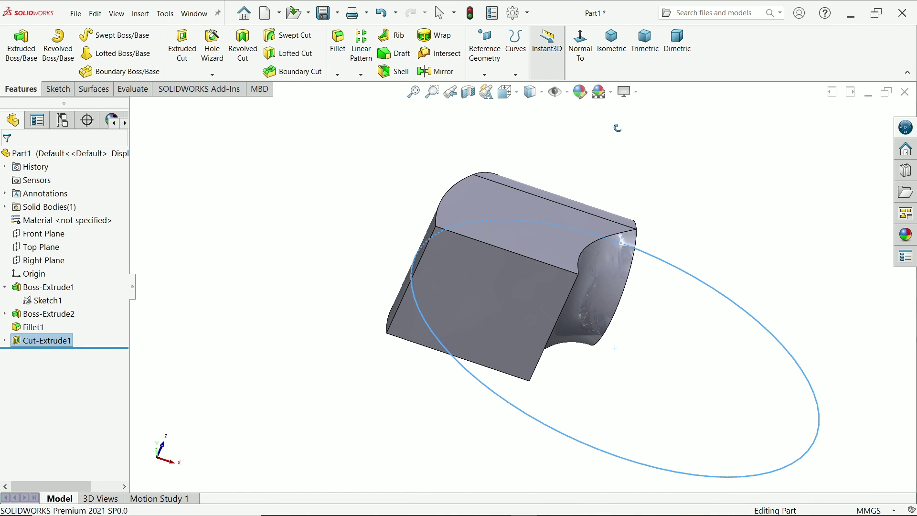
click(483, 298)
click(518, 266)
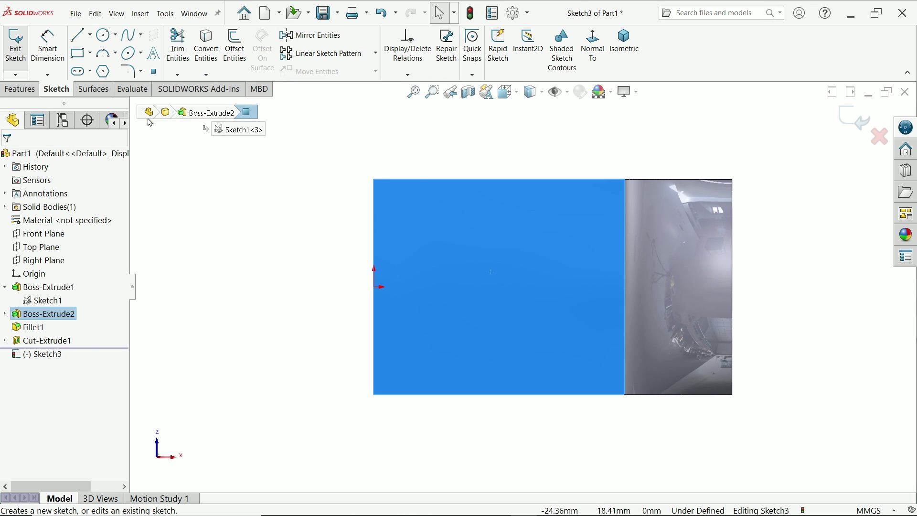
Draw the closed slot outline: top line, semicircular arc, bottom line and left edge.
click(79, 34)
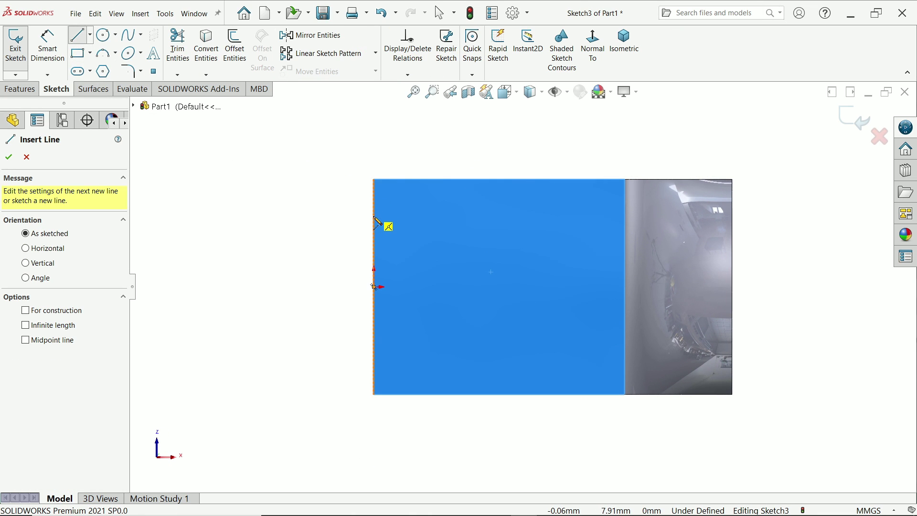
click(373, 216)
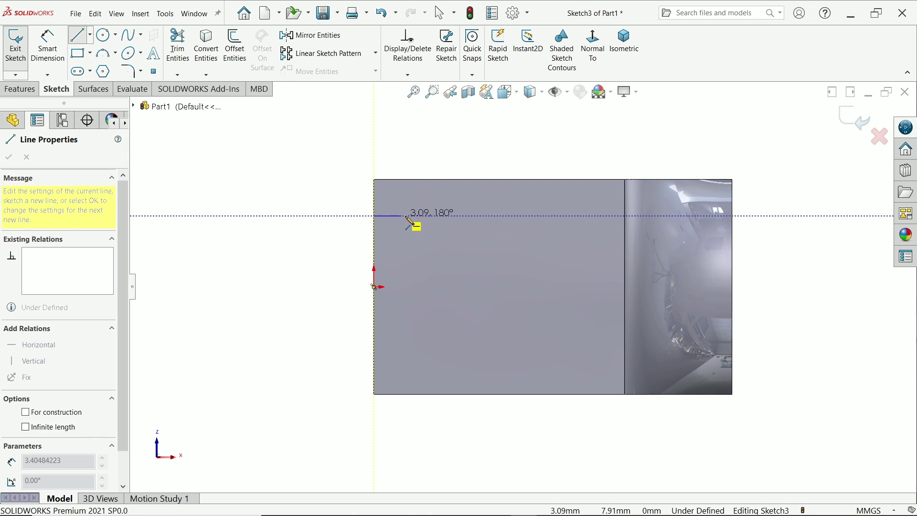
click(462, 216)
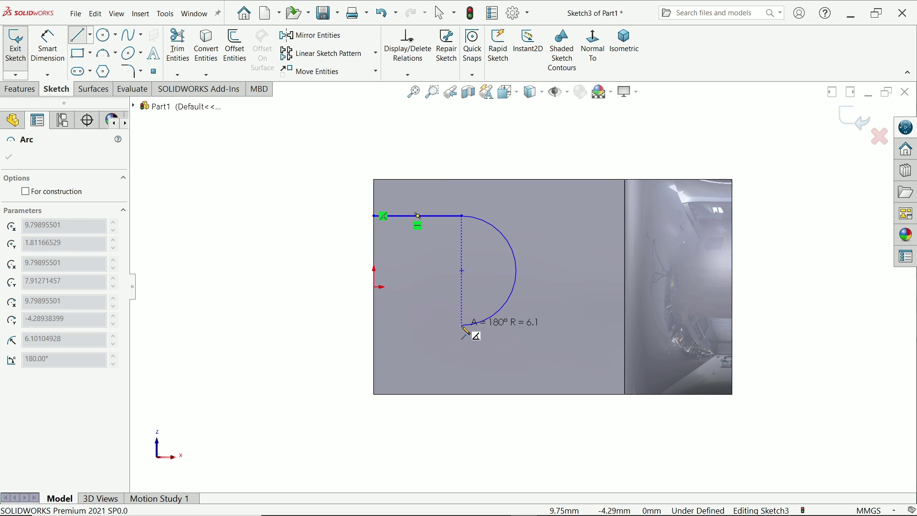
click(463, 326)
click(377, 326)
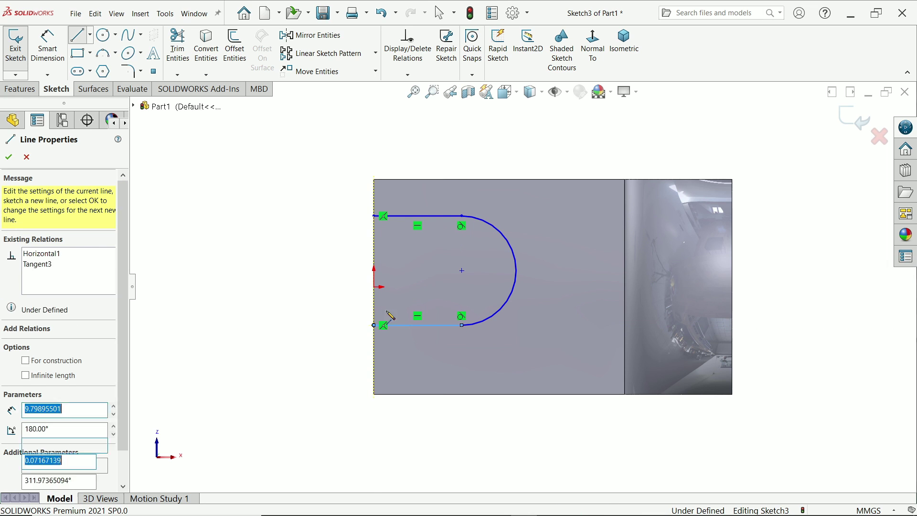
click(374, 216)
right_click(284, 223)
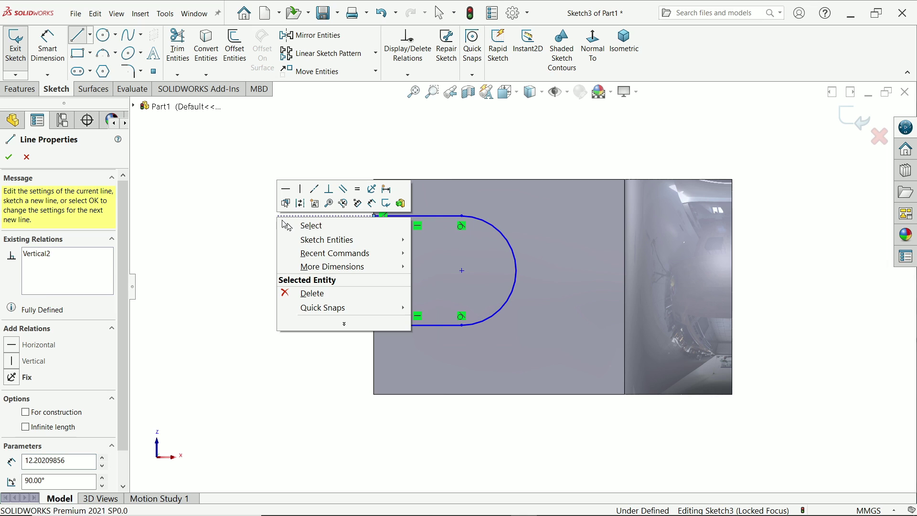
click(311, 224)
scroll(389, 217, down, 3)
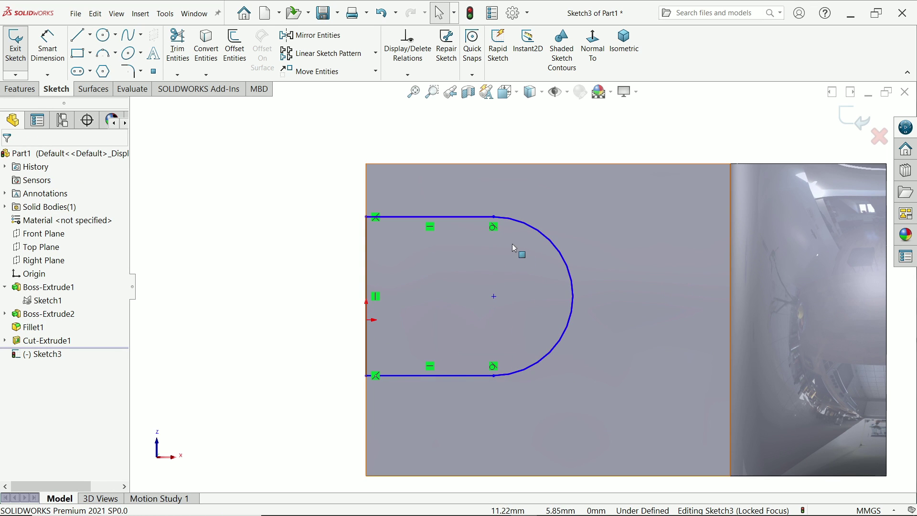
Draw a small circle centred on the arc's centre.
click(103, 35)
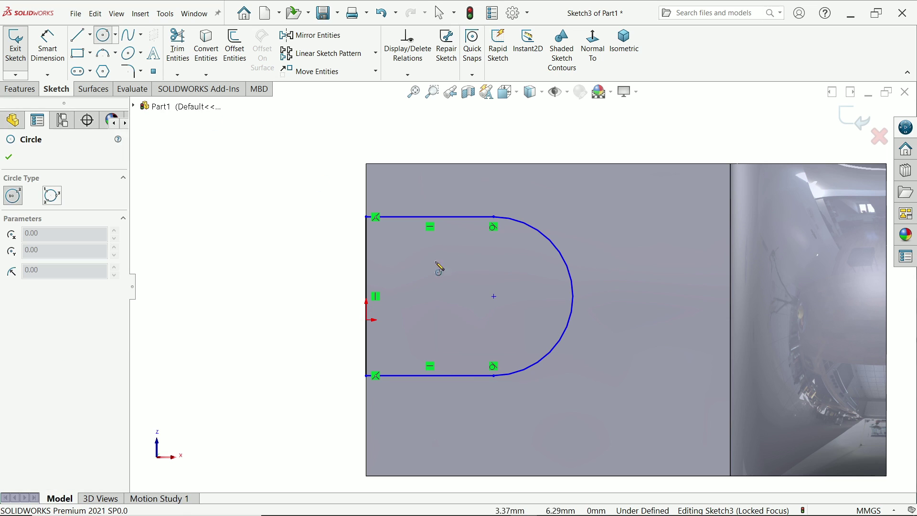
click(493, 297)
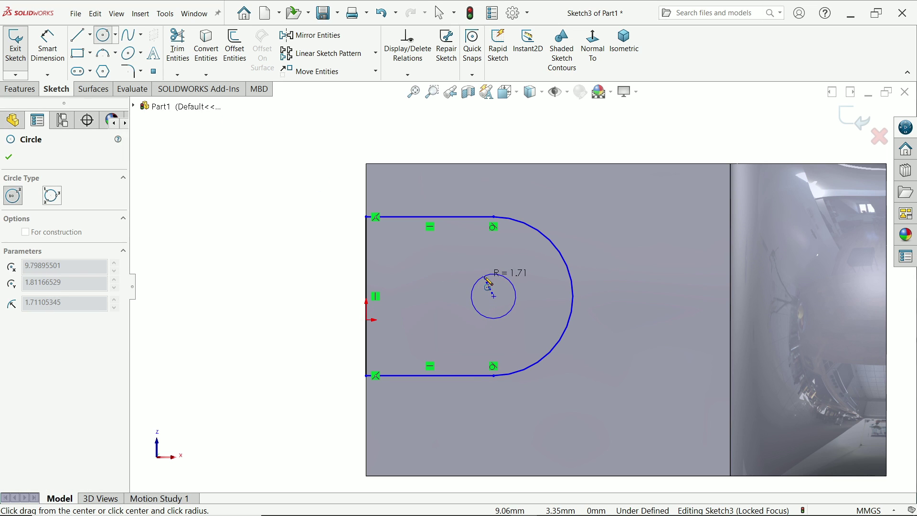
click(488, 281)
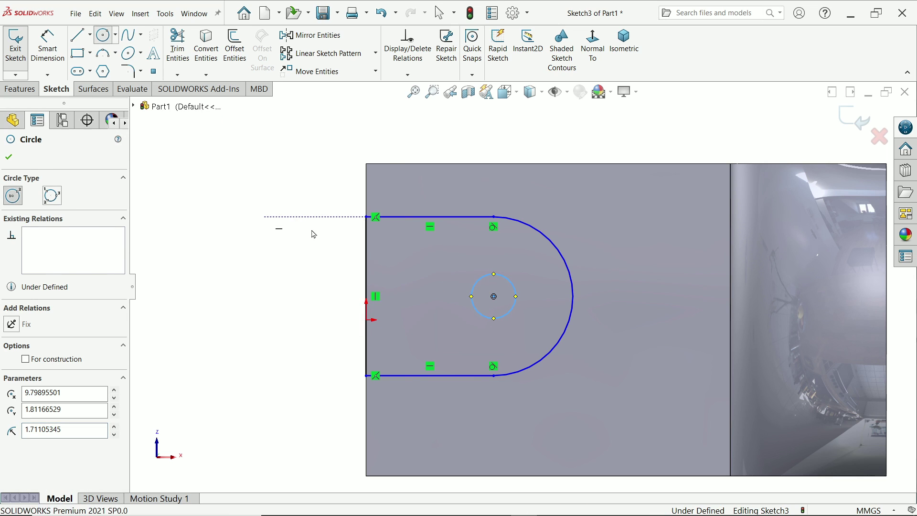
key(Escape)
Dimension the outer arc to radius 7 and display it as Ø14.00.
click(53, 54)
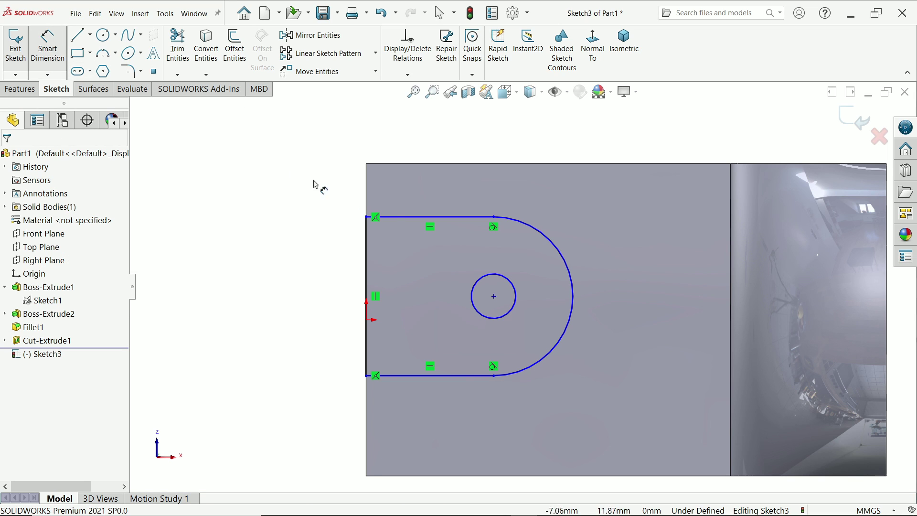
click(571, 271)
click(603, 238)
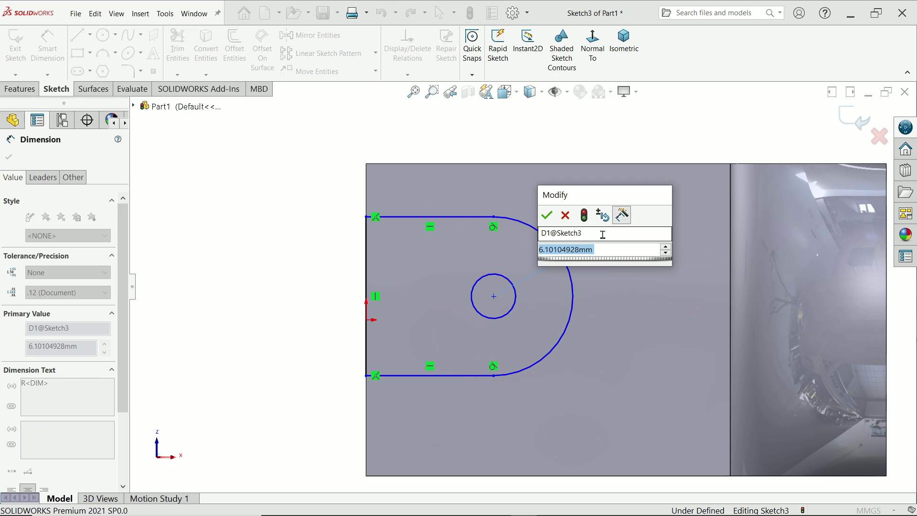
text(7)
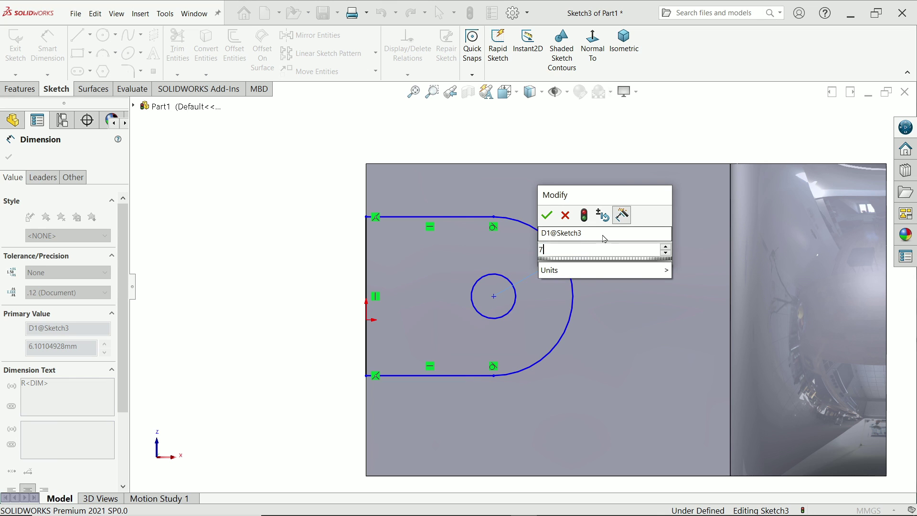
key(Return)
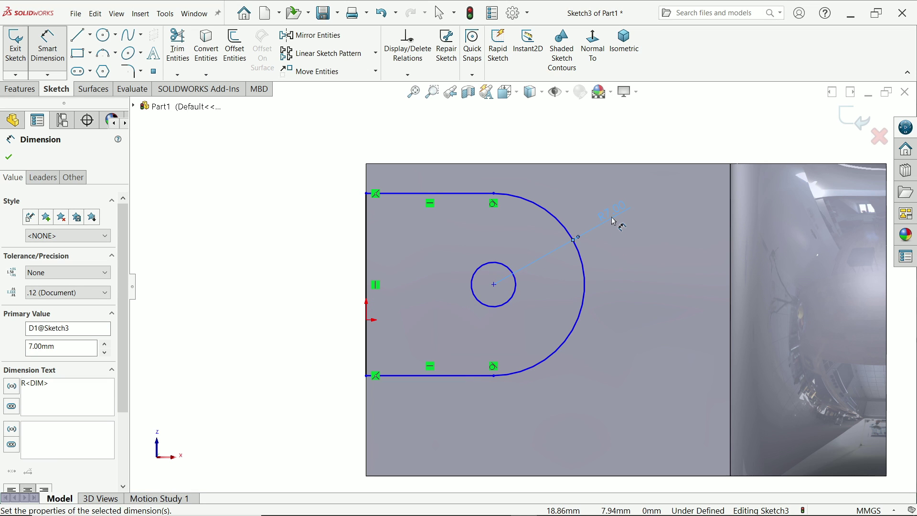
right_click(615, 222)
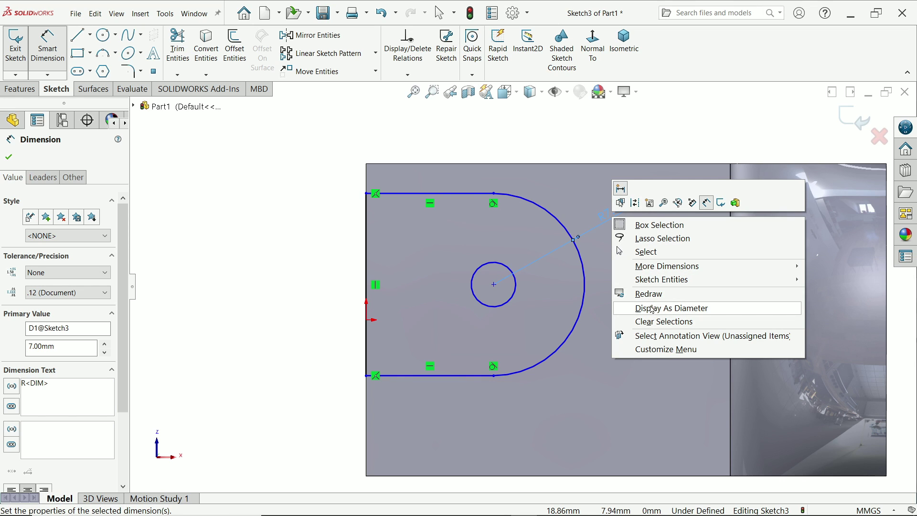
click(679, 309)
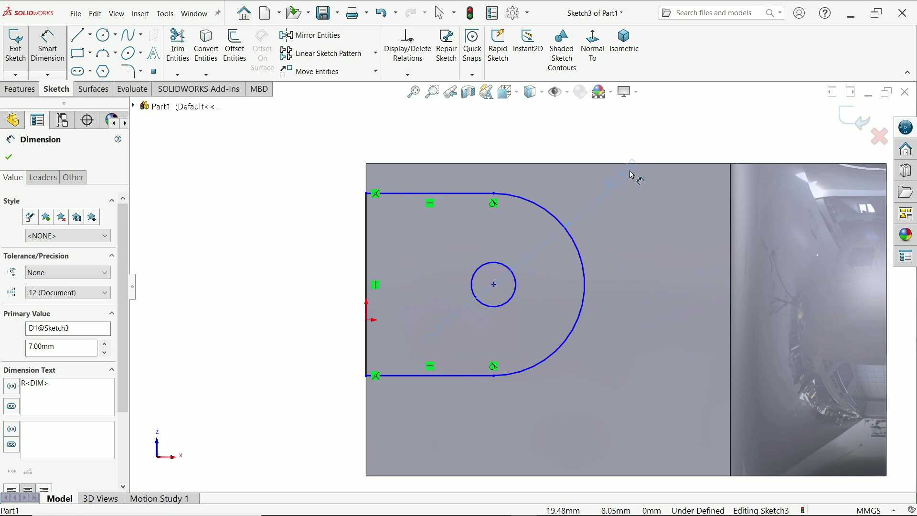
click(640, 148)
Dimension the small circle to a 6.6 mm diameter.
click(511, 302)
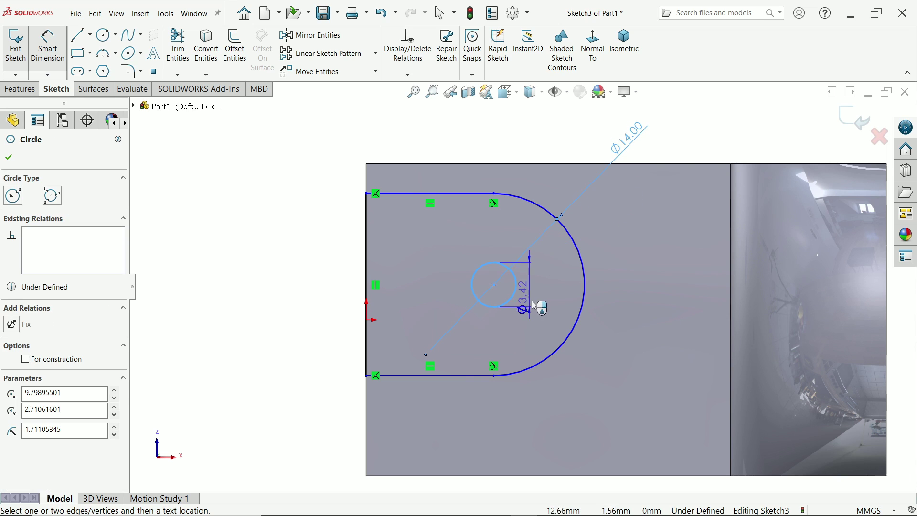
click(633, 278)
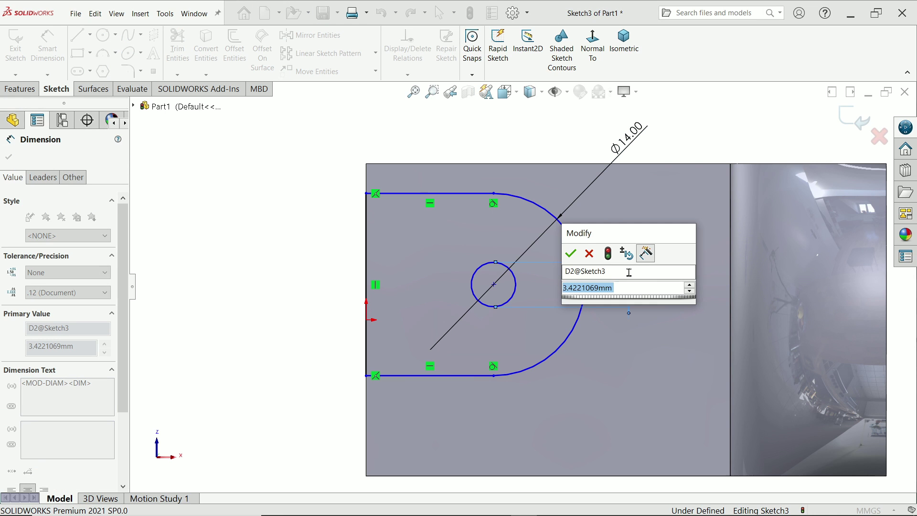
text(6.6)
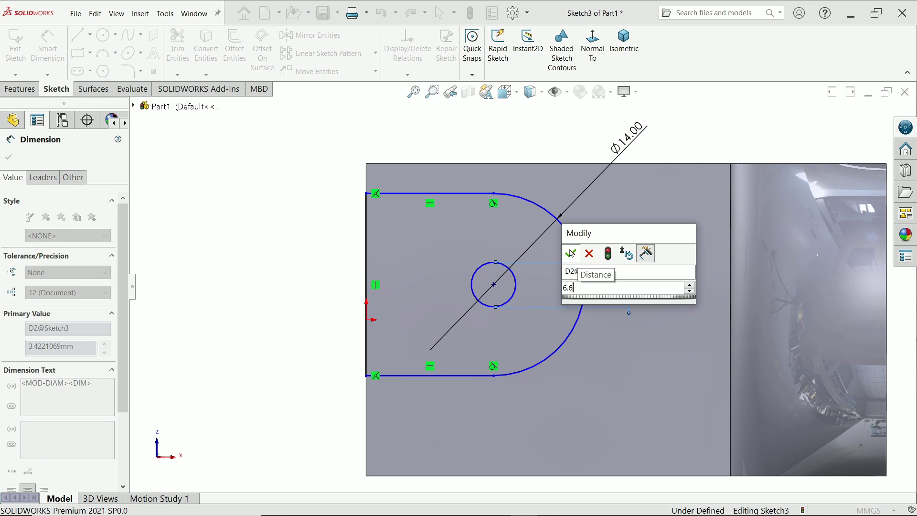
key(Return)
click(8, 157)
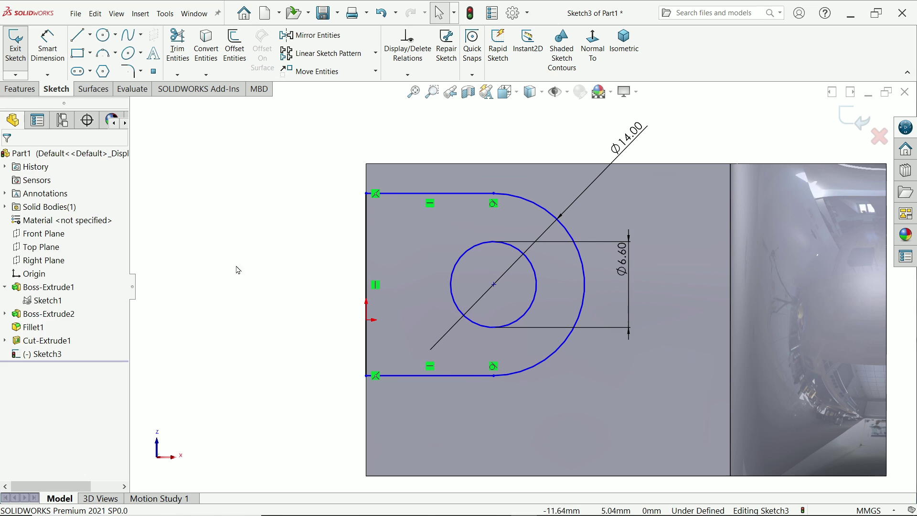
Make the origin the midpoint of the left vertical edge.
click(366, 273)
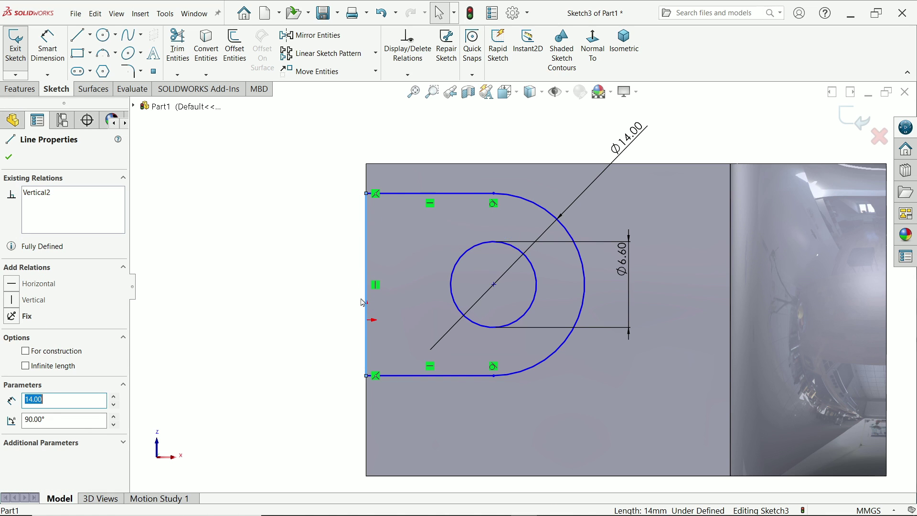
ctrl+click(367, 320)
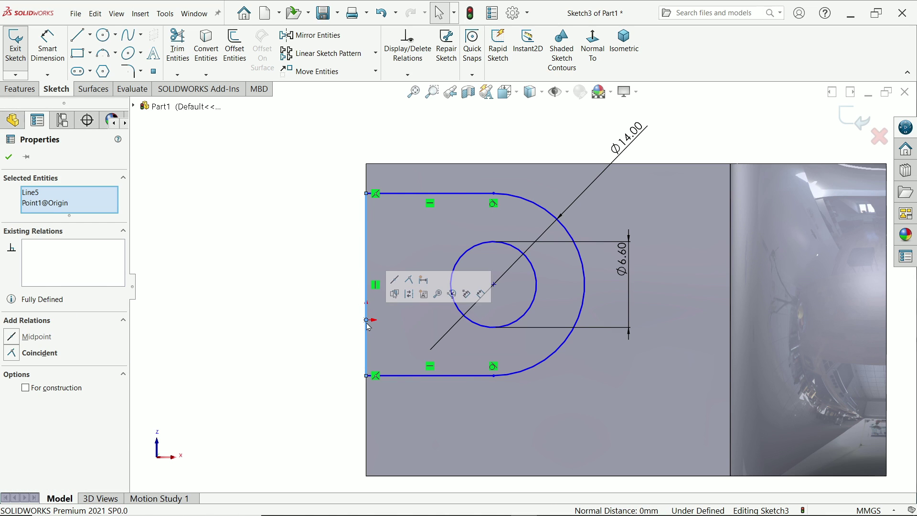
click(395, 284)
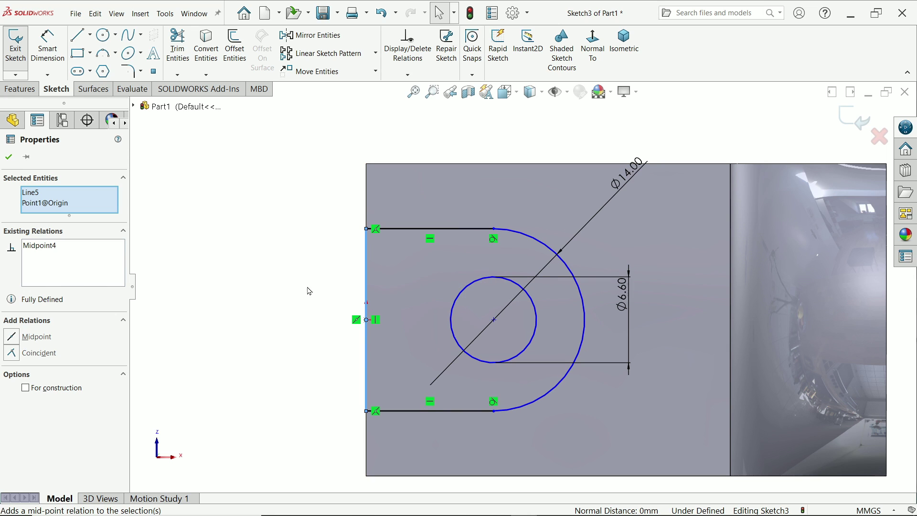
Dimension the hole centre 12 mm from the left edge.
click(47, 46)
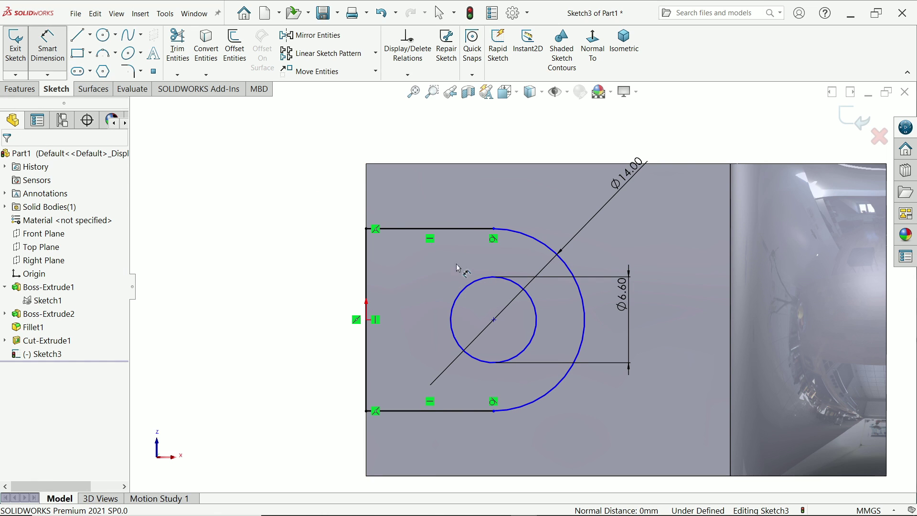
scroll(525, 385, up, 2)
scroll(496, 417, down, 2)
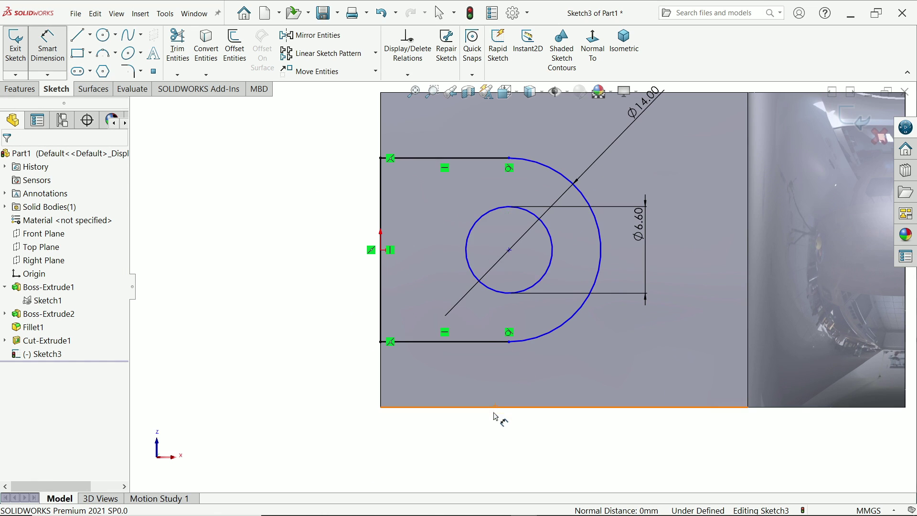
click(509, 252)
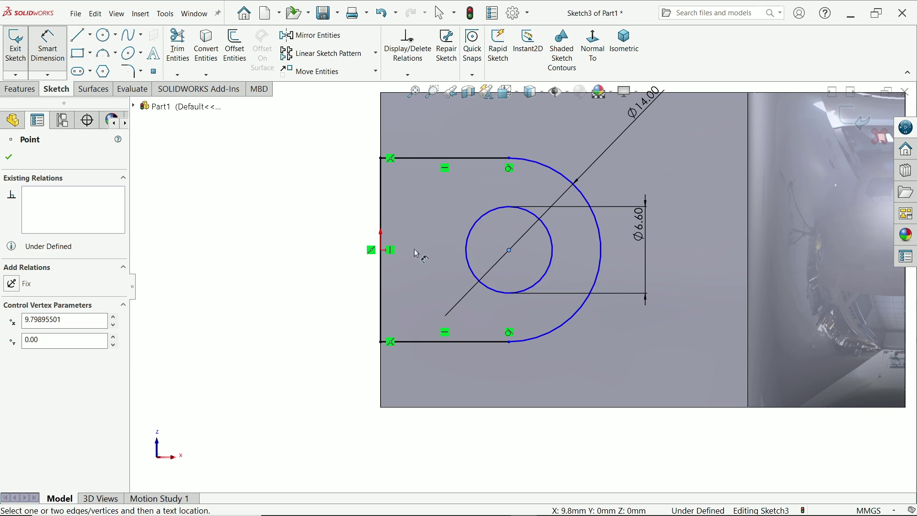
click(382, 229)
click(450, 432)
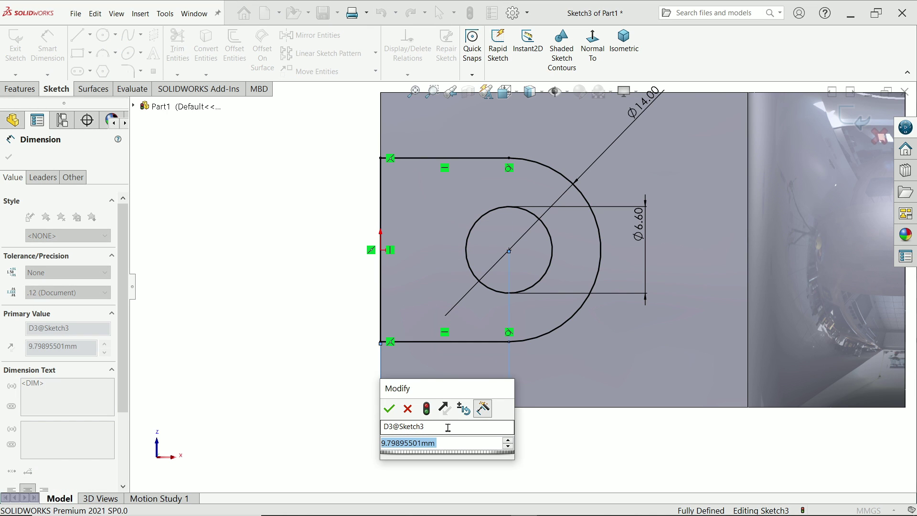
text(12)
key(Return)
click(293, 294)
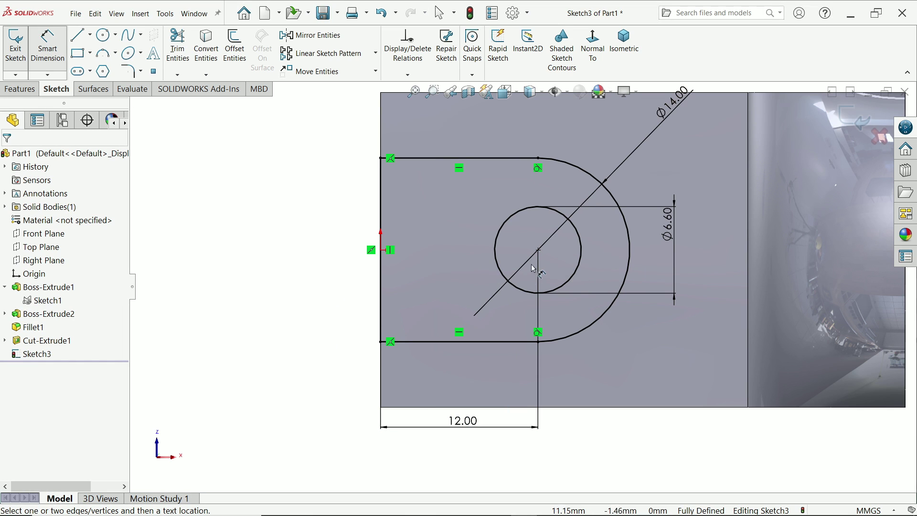
Add a driven vertical 12.00 dimension from the bottom edge to the hole centre.
click(539, 251)
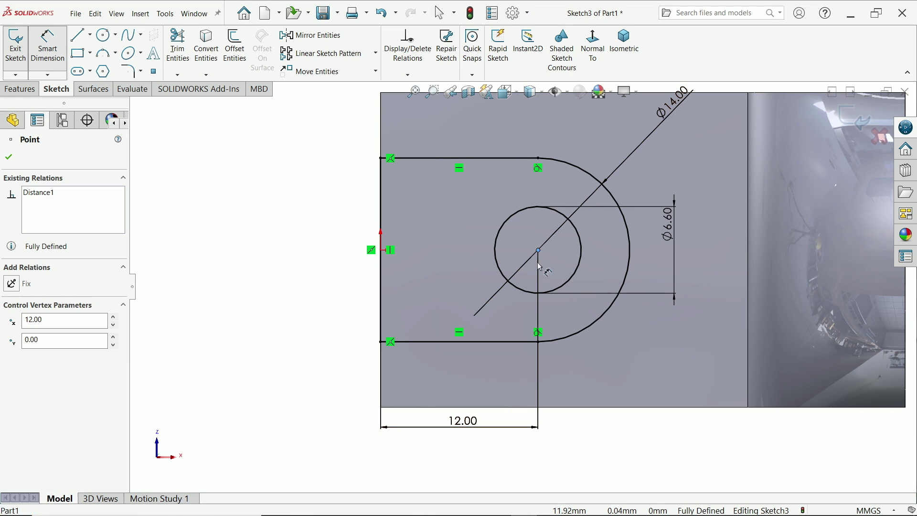
click(549, 407)
click(321, 336)
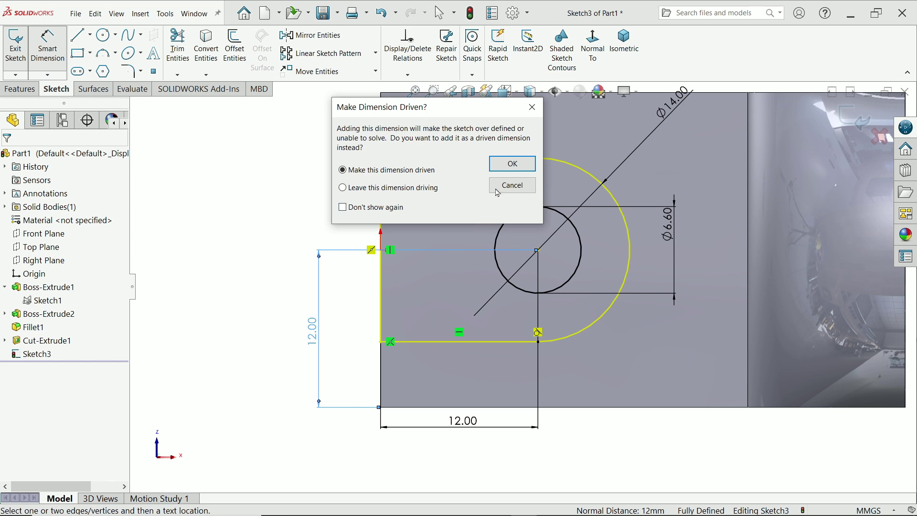
click(510, 163)
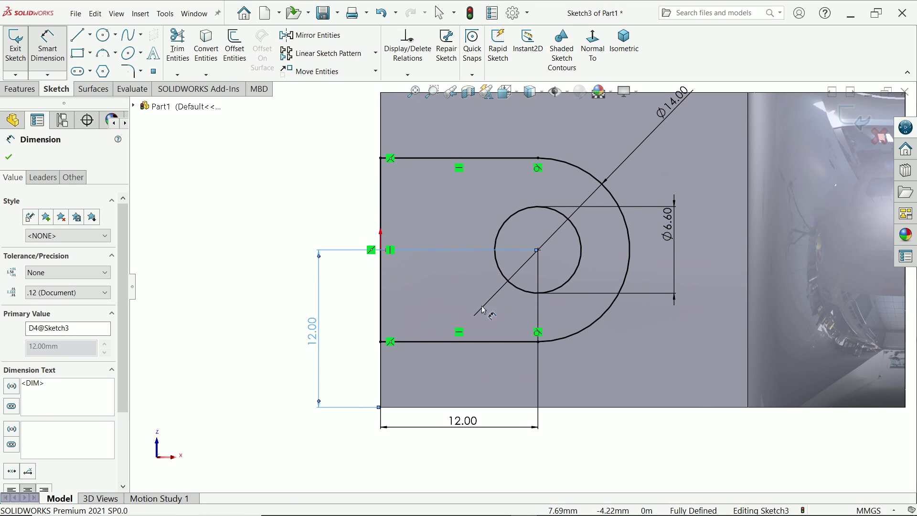
Go to isometric view, exit dimensioning, orbit to the sketch face, and show the Features commands.
click(624, 48)
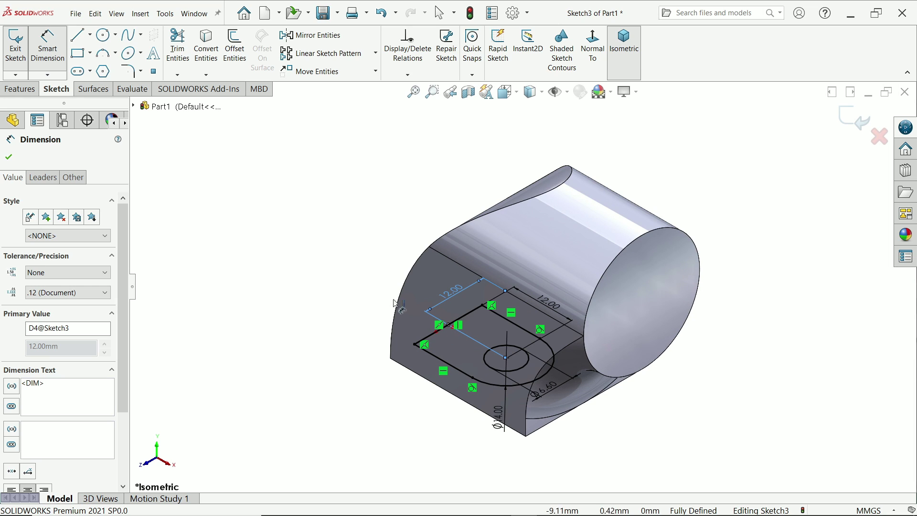
right_click(294, 252)
click(282, 237)
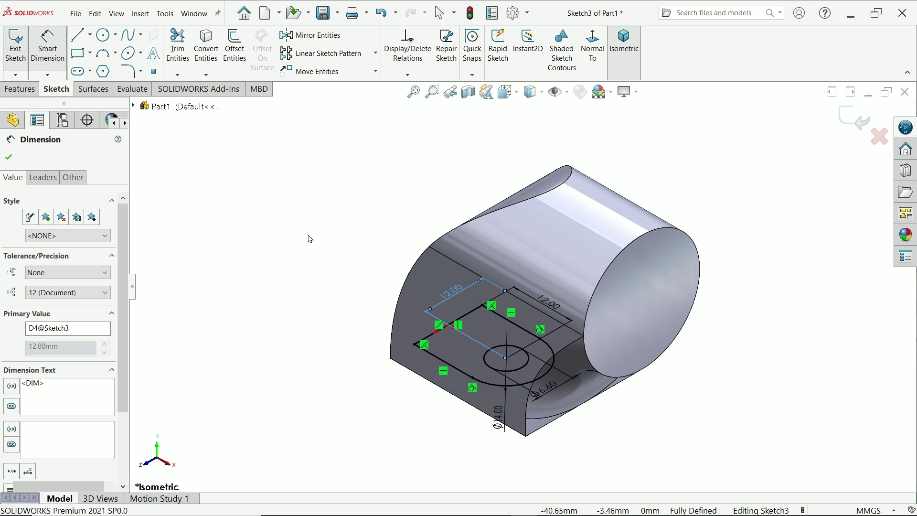
mouse_move(325, 270)
middle_down()
mouse_move(368, 243)
mouse_move(381, 304)
mouse_move(409, 321)
mouse_move(418, 316)
middle_up()
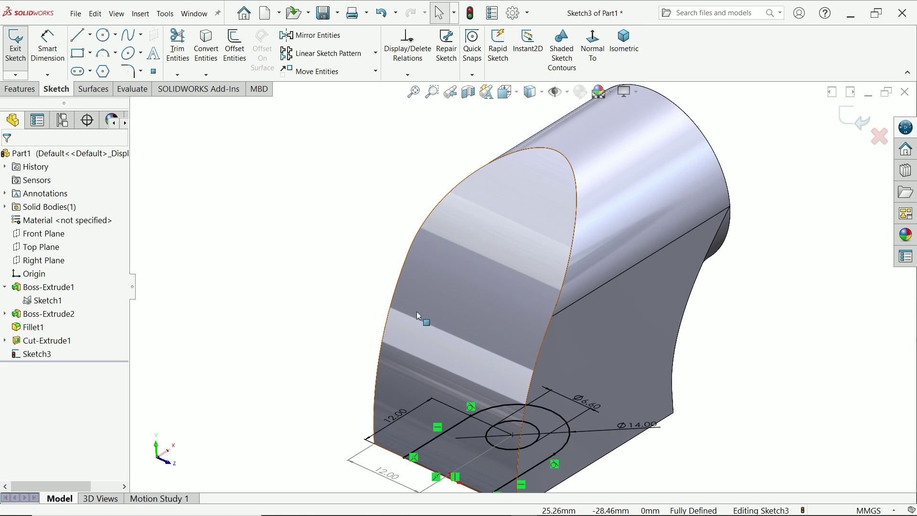
click(20, 88)
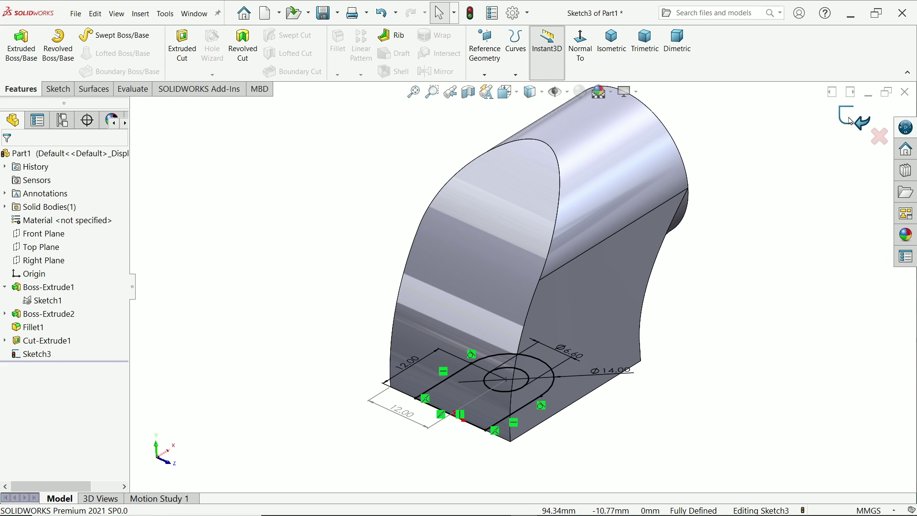
Preview an Extruded Cut of the slot contour set to Through All, then view the Photos drawing.
click(183, 53)
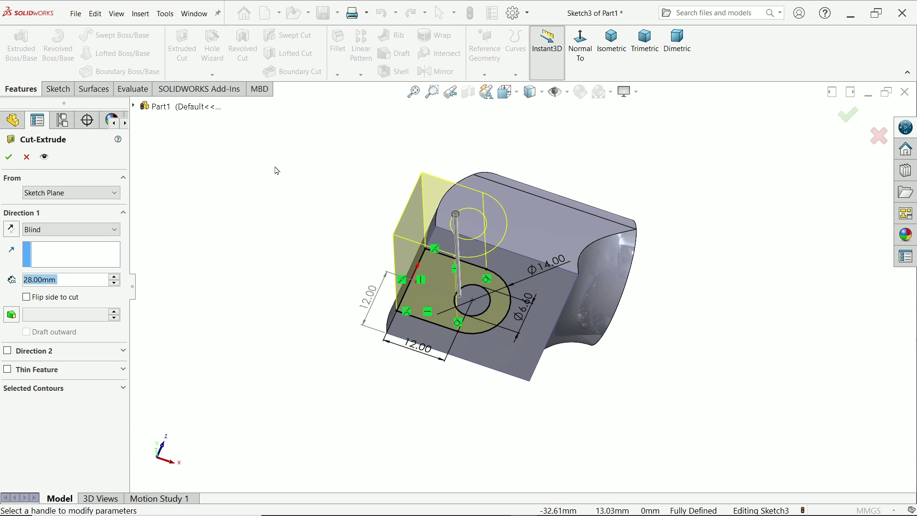
mouse_move(291, 146)
middle_down()
mouse_move(305, 262)
mouse_move(350, 288)
mouse_move(321, 352)
middle_up()
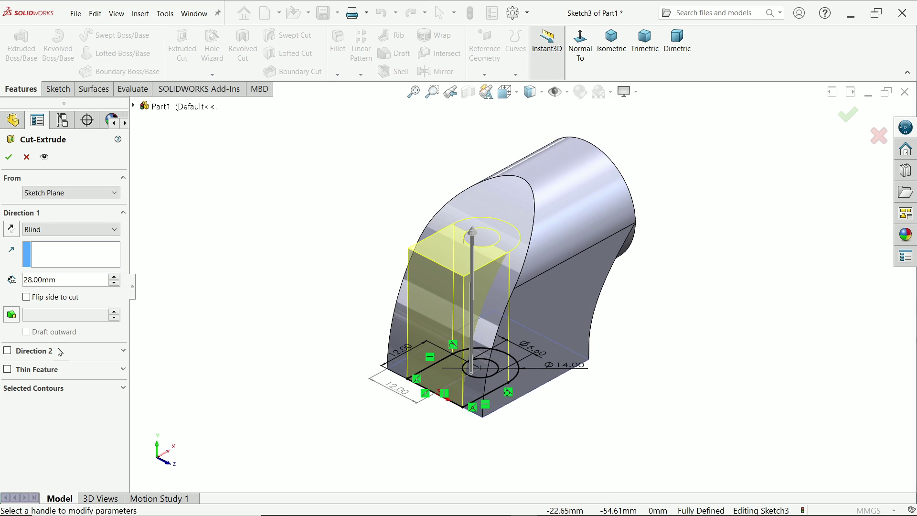
click(49, 394)
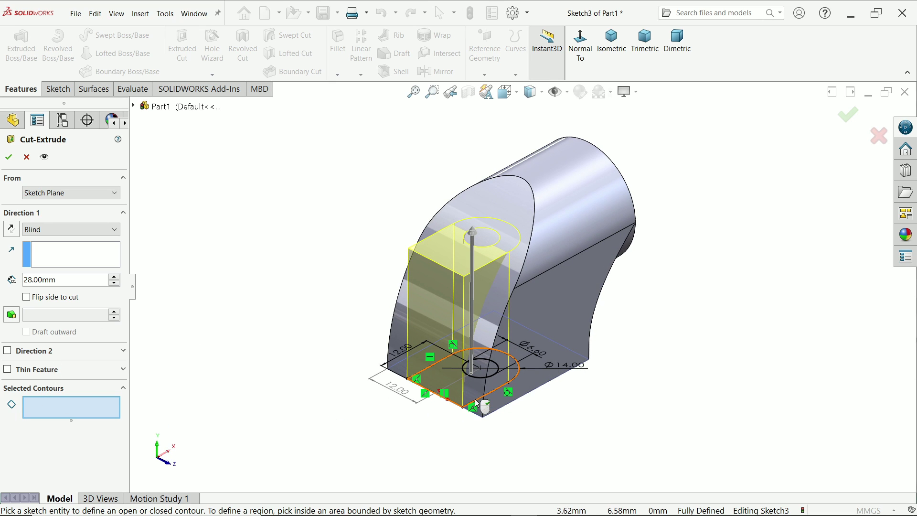
click(479, 405)
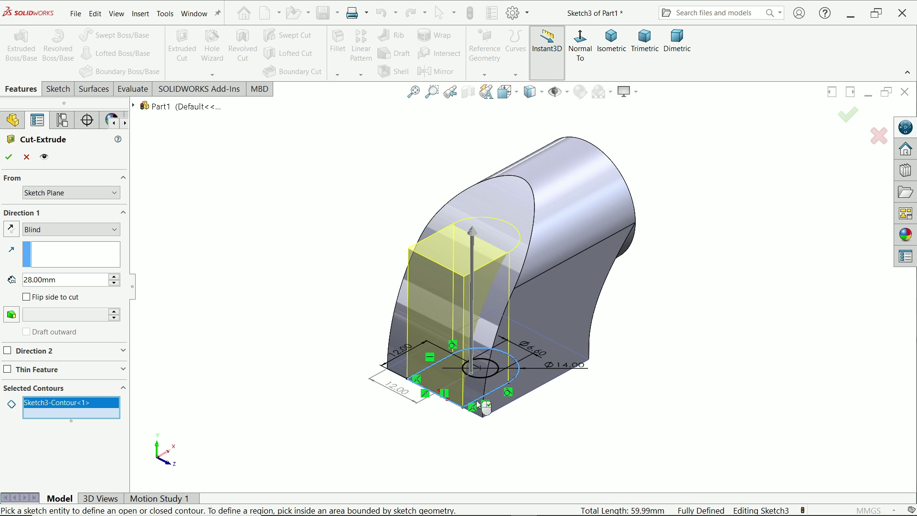
click(43, 233)
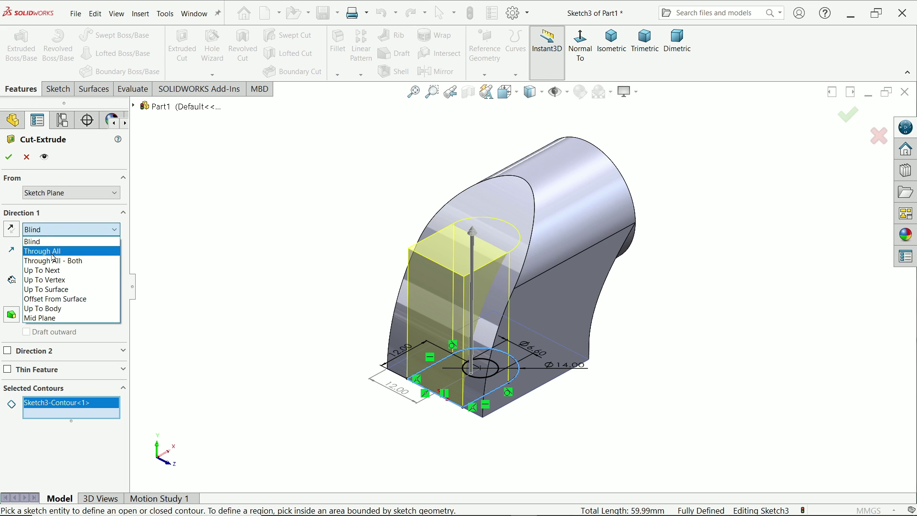
click(53, 252)
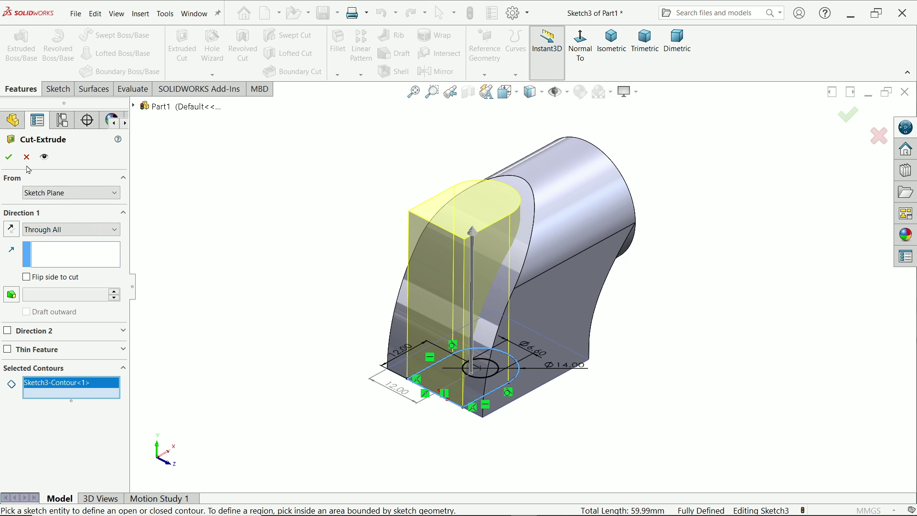
key(alt+Tab)
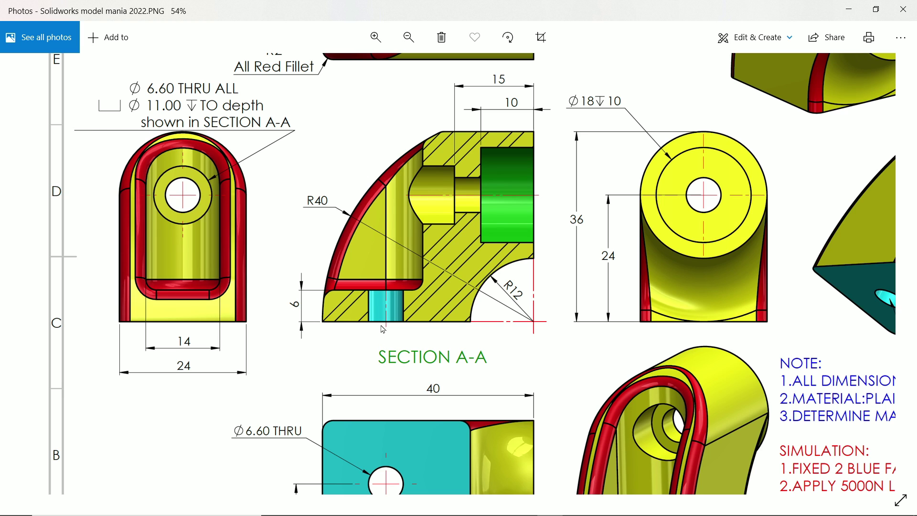
Make the cut start from an Offset of 9 mm from the sketch plane.
click(849, 10)
click(55, 196)
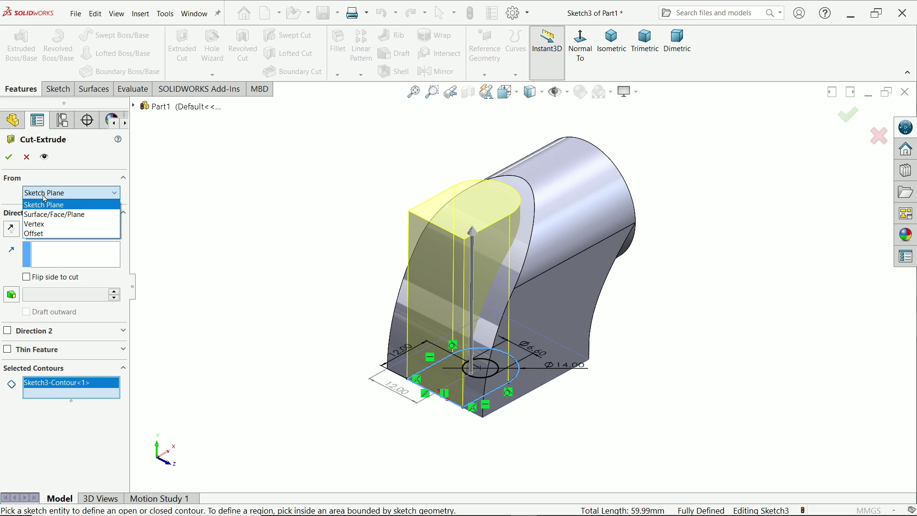
click(57, 231)
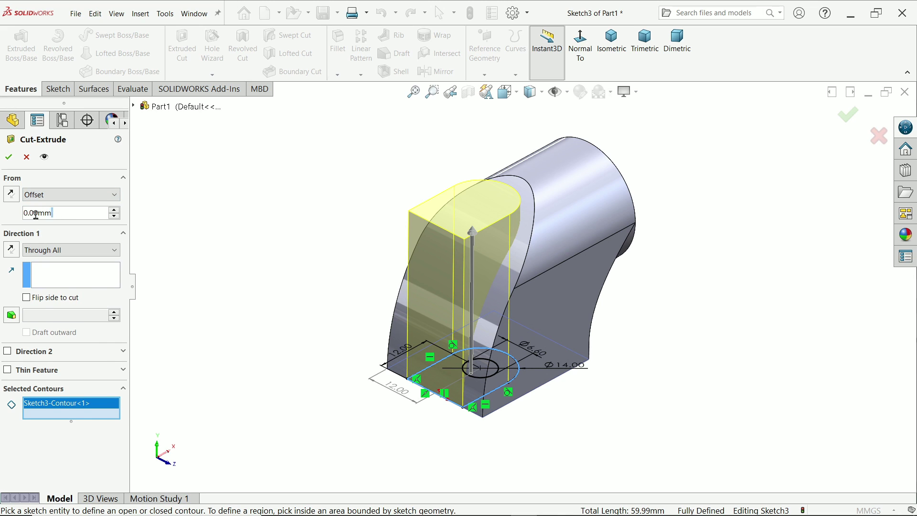
drag(52, 212, 13, 221)
text(9)
key(Return)
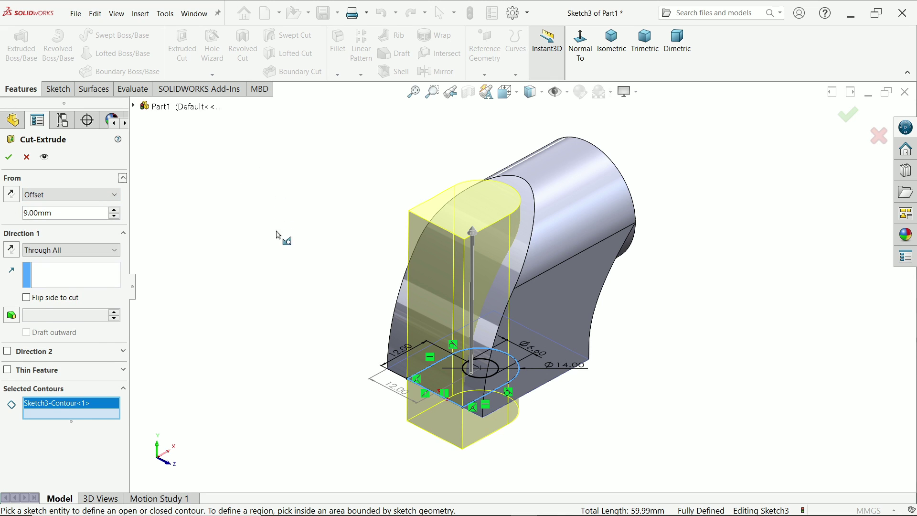
Reverse the offset upward, change it to 6 mm, and accept the Through All pocket cut.
key(ctrl+1)
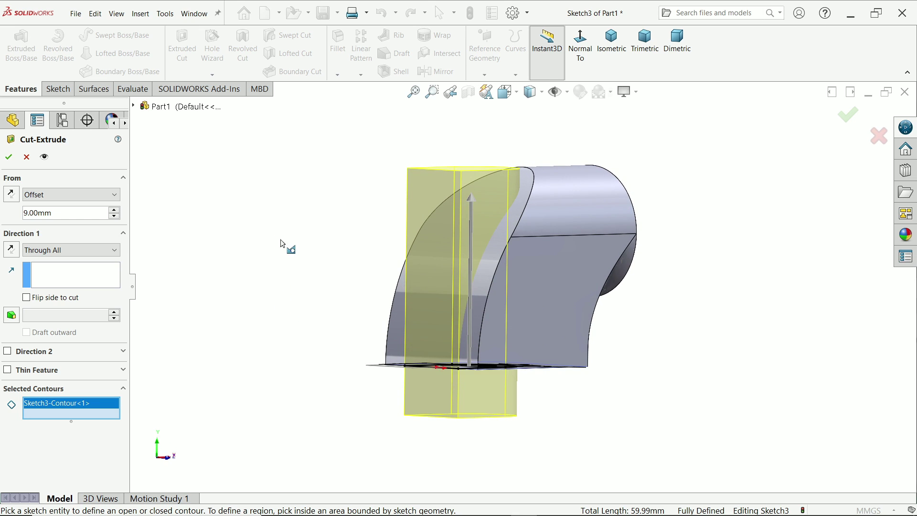
scroll(473, 367, down, 4)
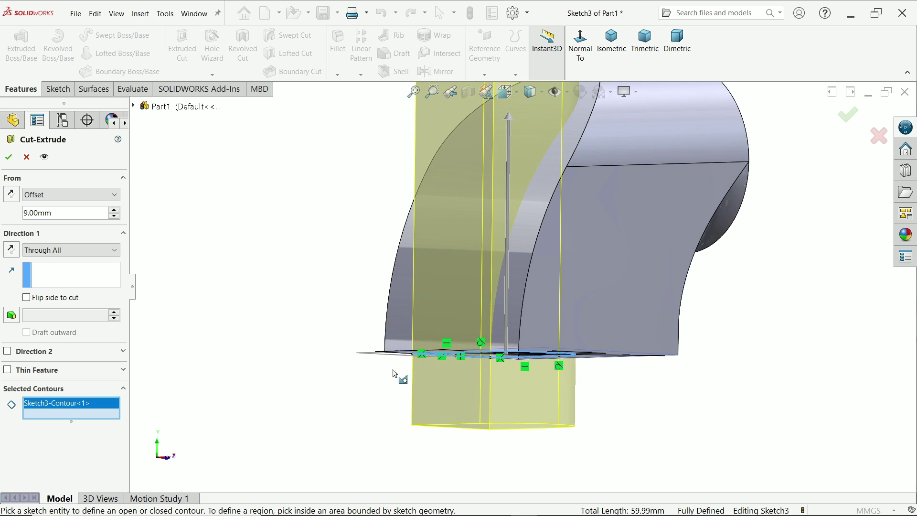
click(14, 198)
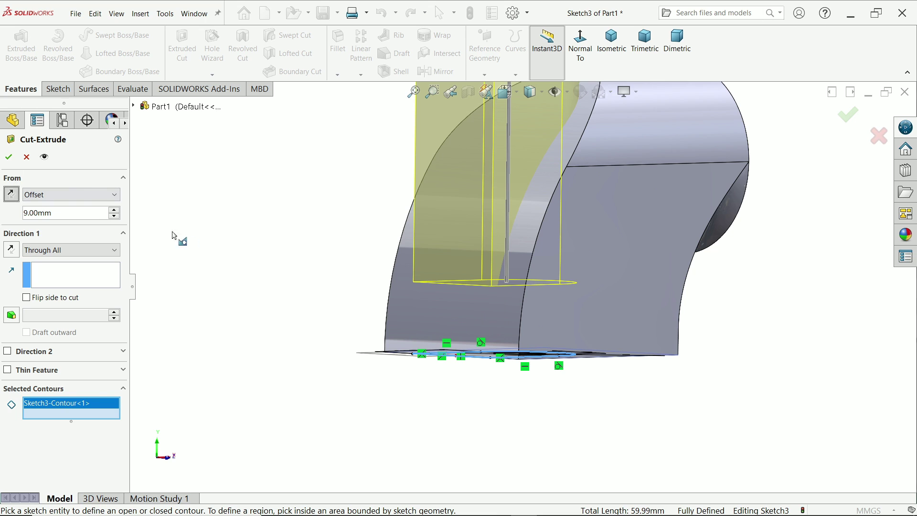
drag(93, 213, 32, 211)
text(6)
key(Return)
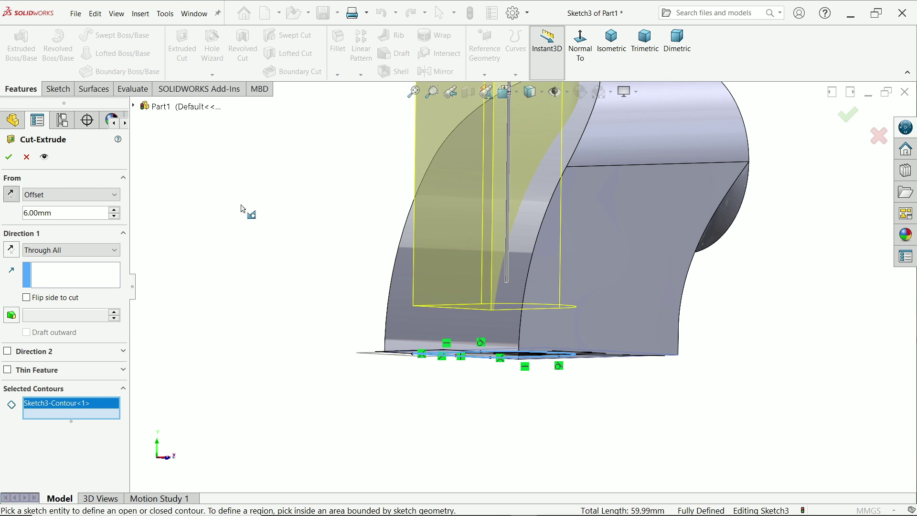
middle_drag(254, 220, 238, 282)
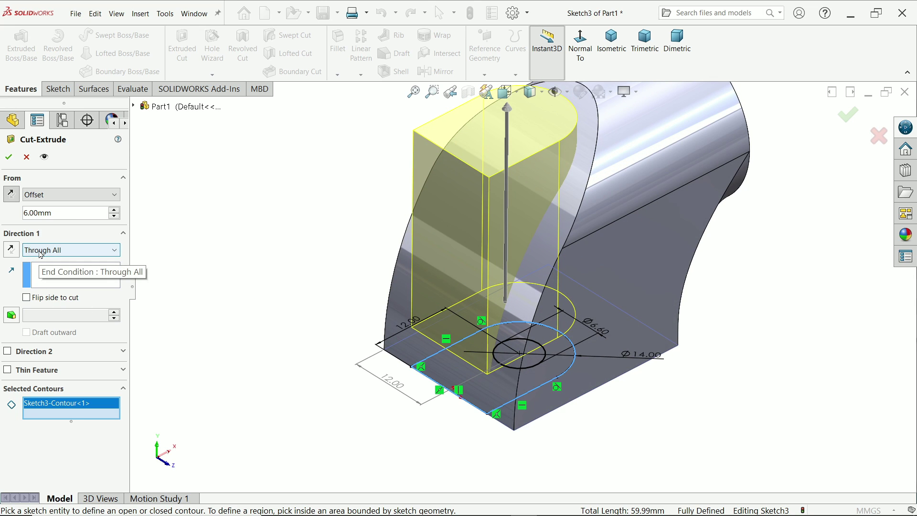
scroll(492, 187, up, 1)
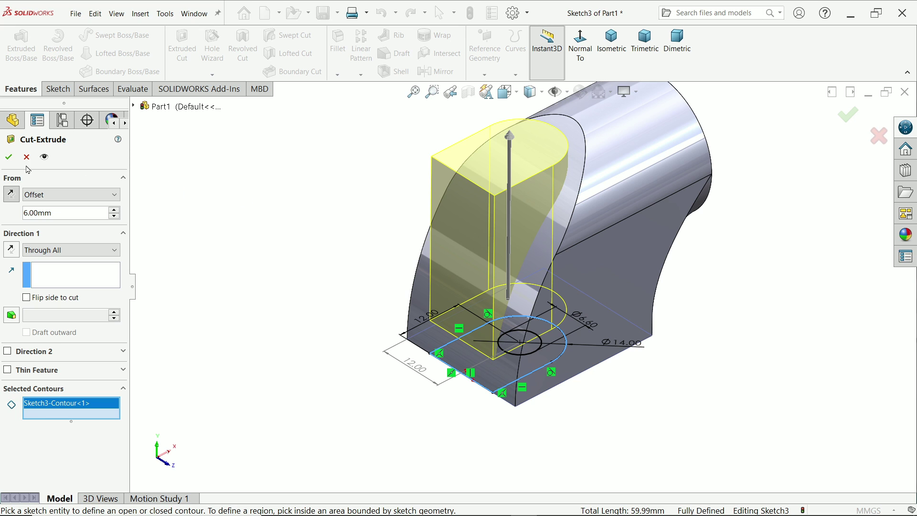
click(9, 158)
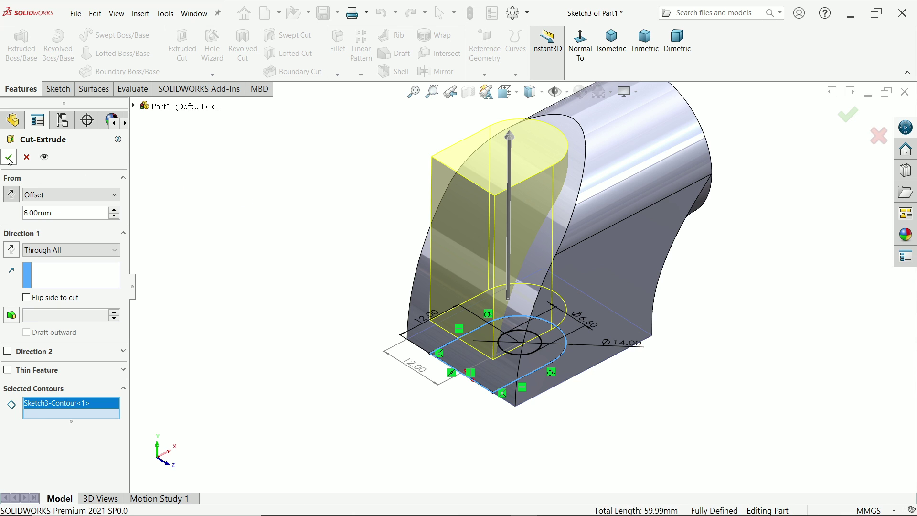
Cut only Sketch3's Ø6.60 circle Through All to make the base hole, then view the drawing.
mouse_move(307, 246)
middle_down()
mouse_move(357, 292)
mouse_move(380, 246)
mouse_move(373, 307)
mouse_move(317, 258)
middle_up()
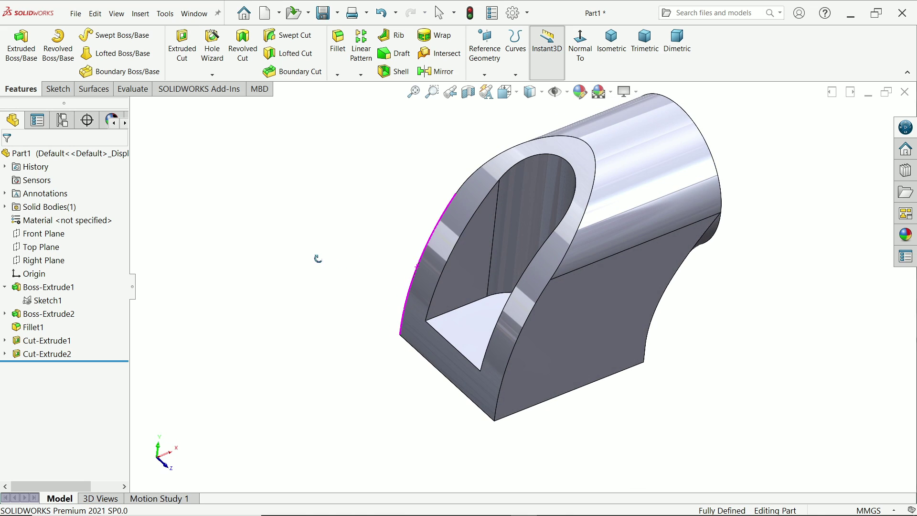
click(5, 353)
click(47, 369)
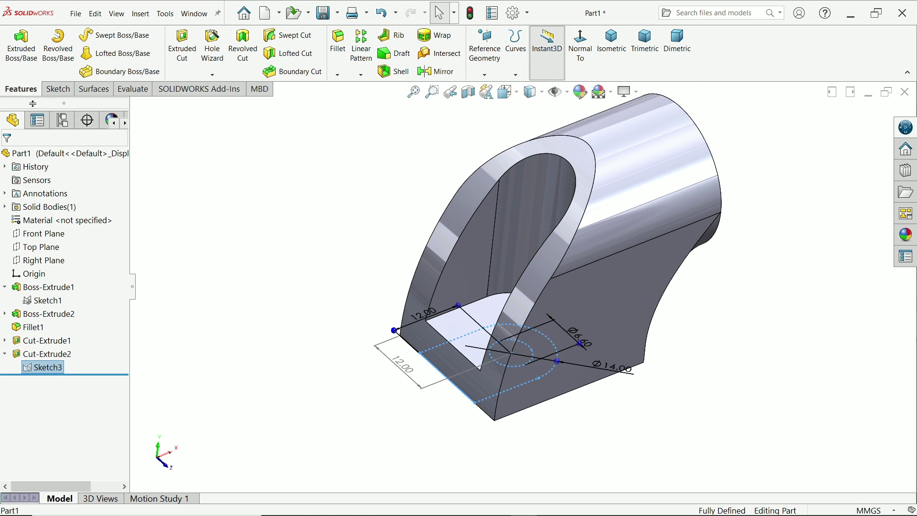
click(182, 50)
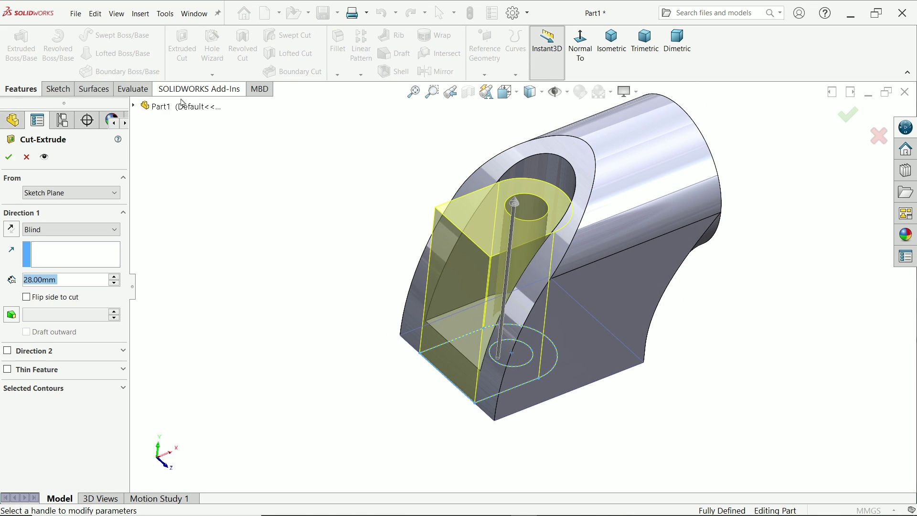
click(32, 388)
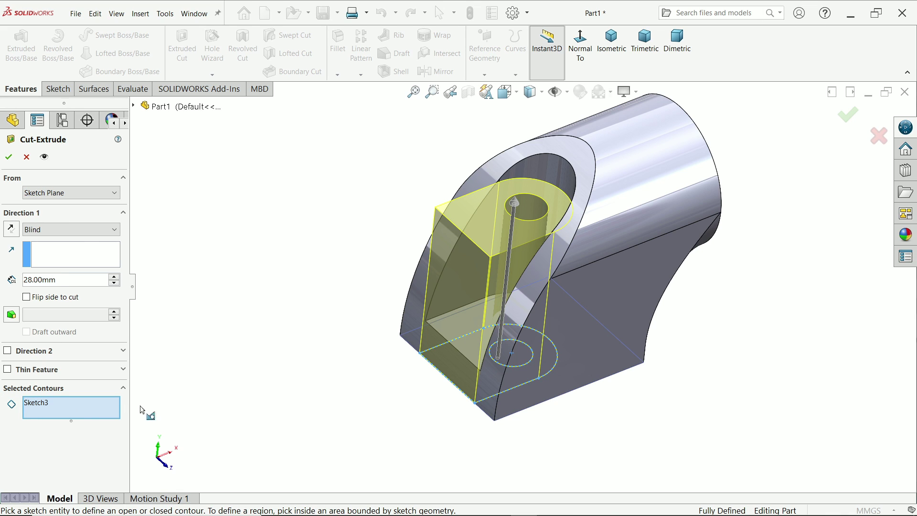
click(518, 368)
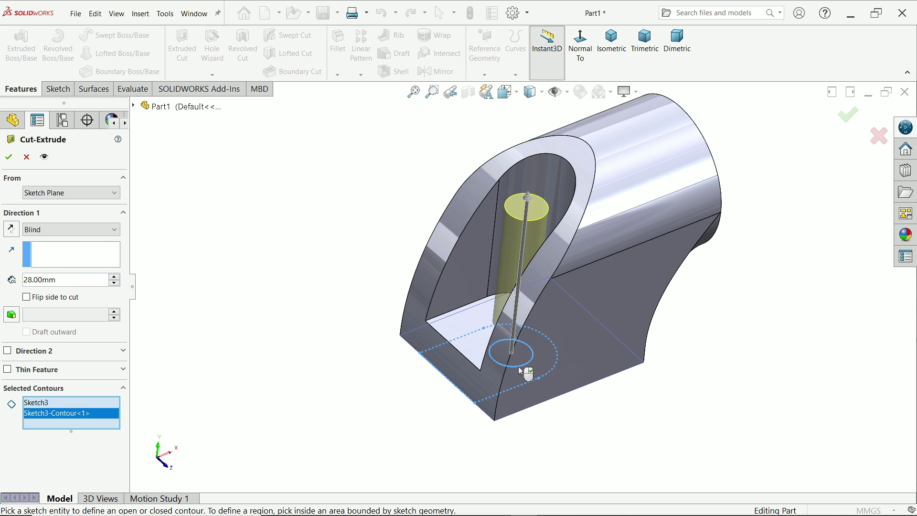
click(51, 231)
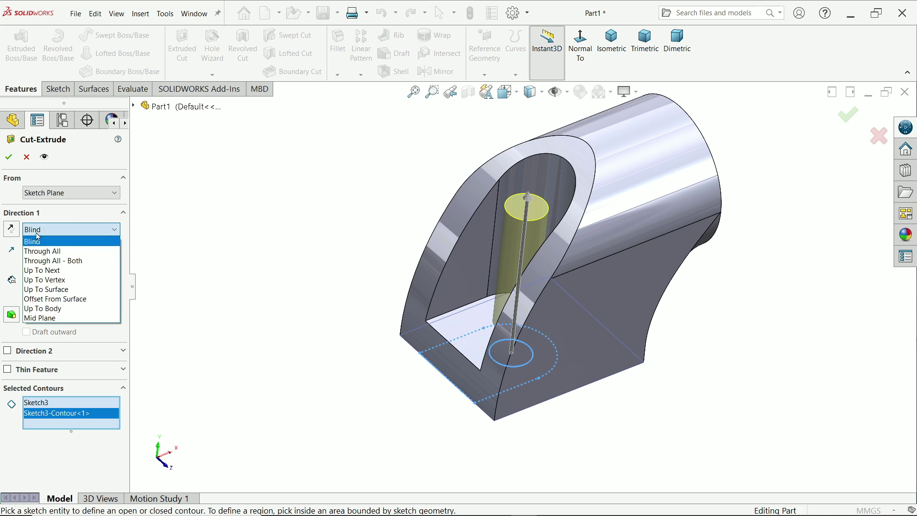
click(65, 252)
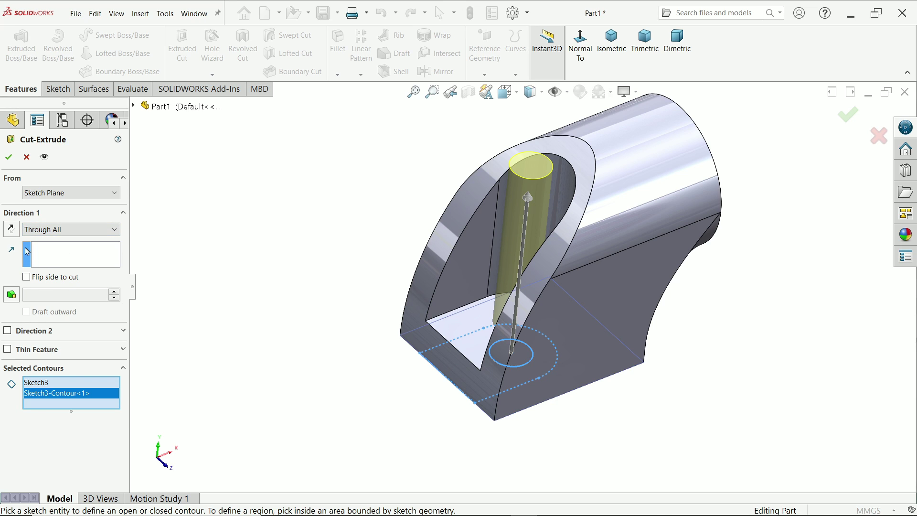
click(8, 158)
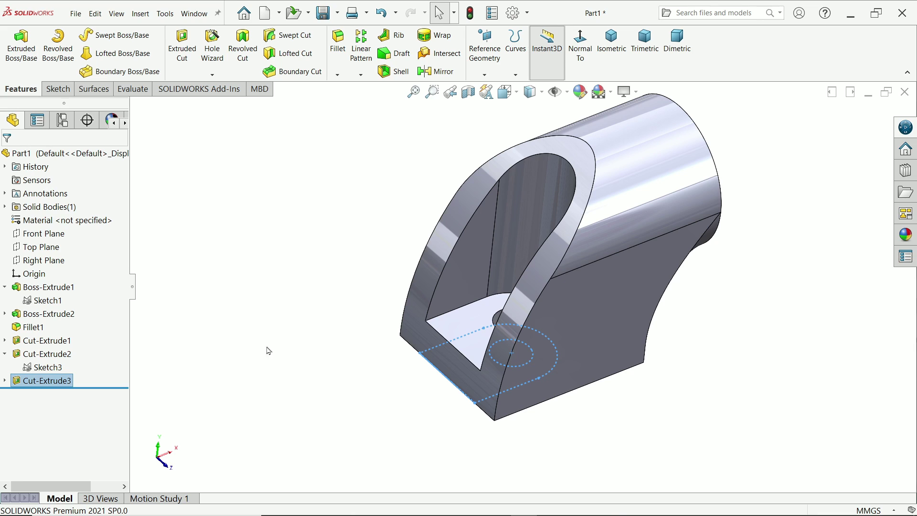
middle_drag(323, 359, 368, 363)
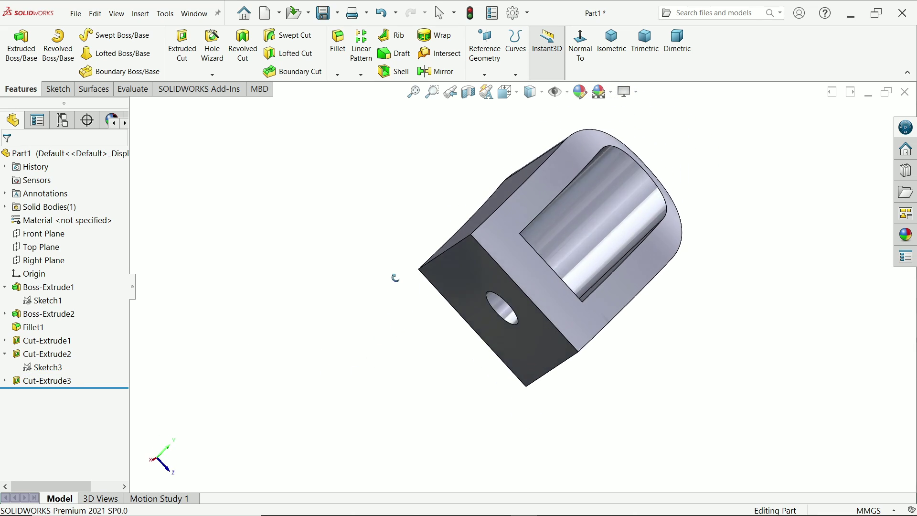
middle_drag(395, 277, 302, 359)
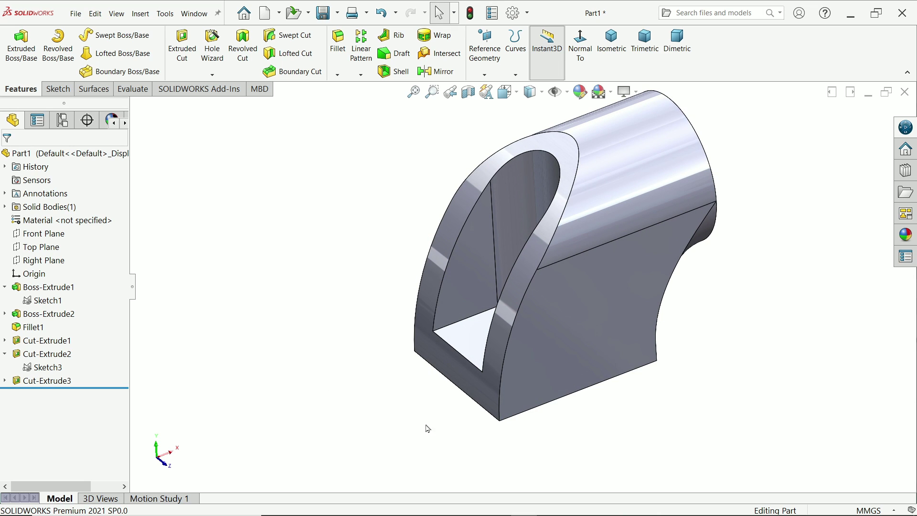
key(alt+Tab)
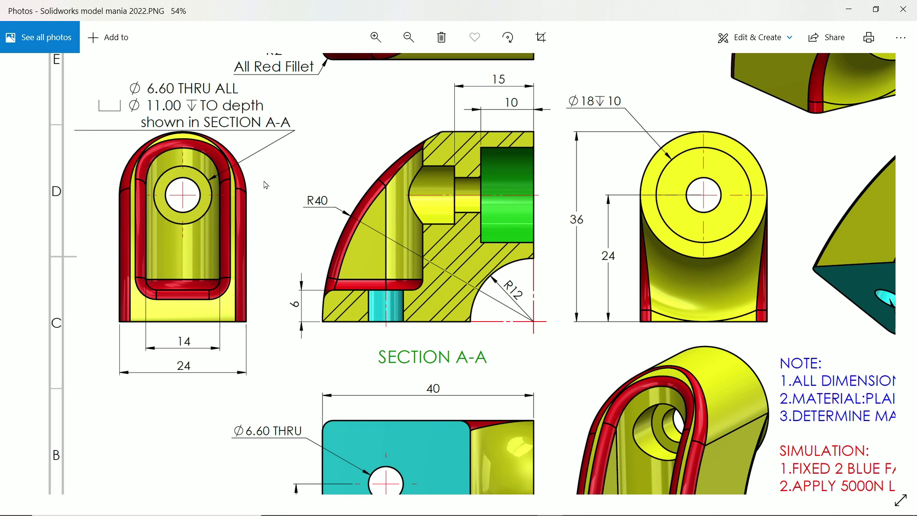
Pan the drawing to the top and section views, then return to the part's round end.
drag(266, 185, 266, 250)
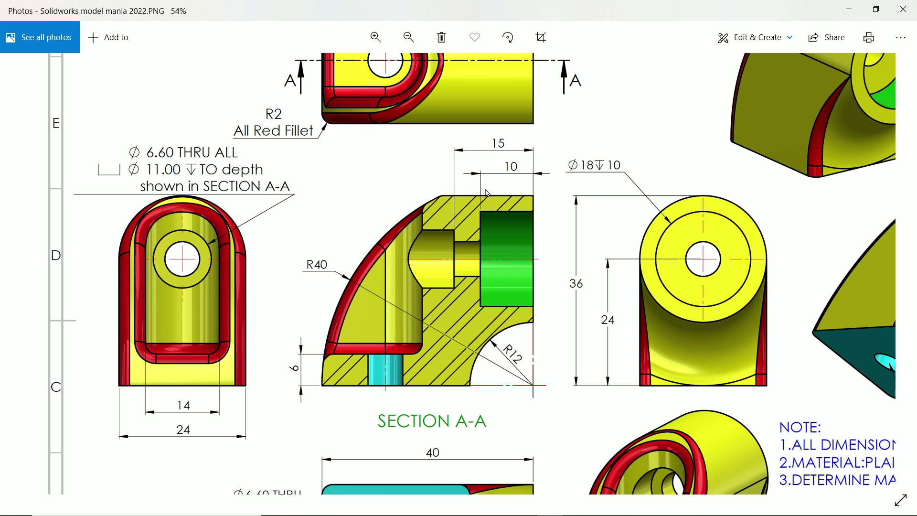
click(849, 10)
middle_drag(697, 225, 592, 225)
Sketch an 18 mm diameter circle on the cylinder's round end face.
click(592, 225)
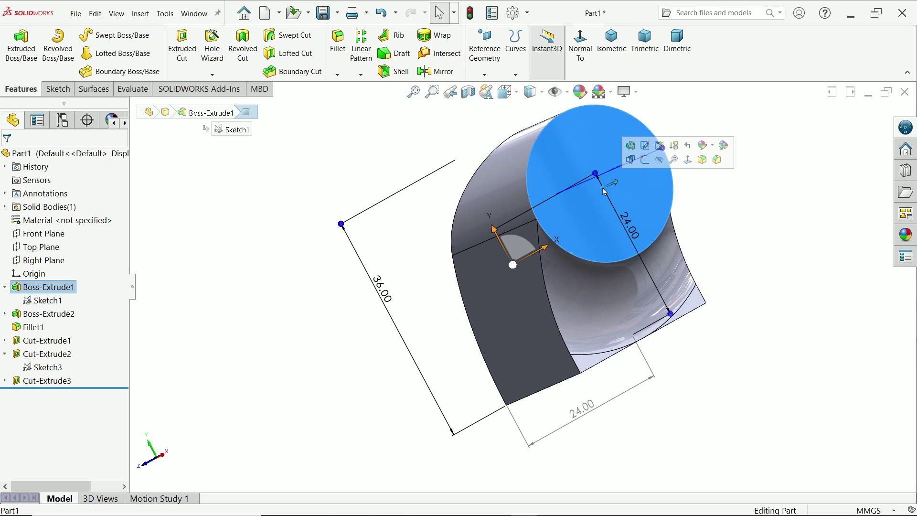
click(645, 160)
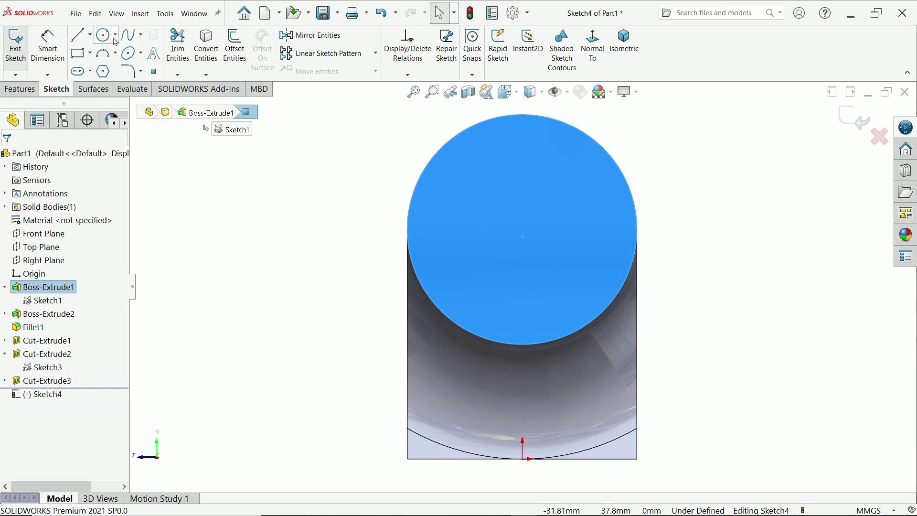
click(104, 36)
click(516, 199)
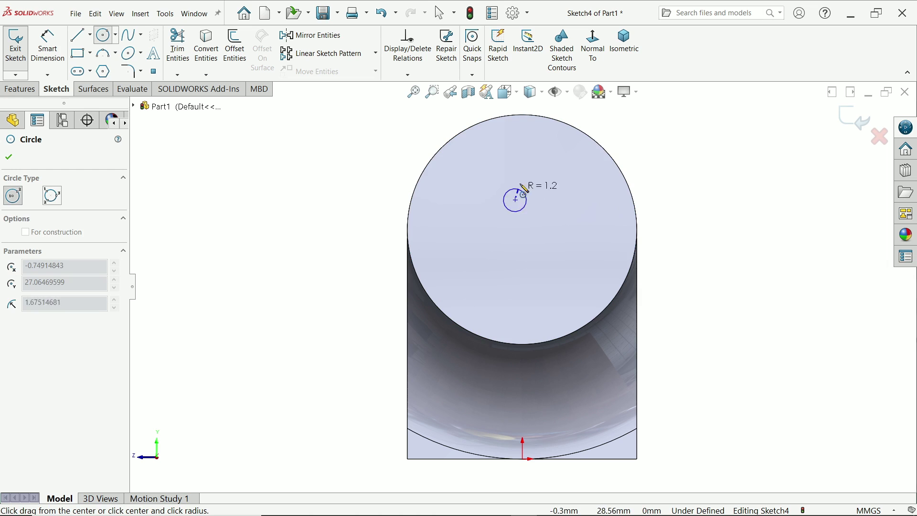
click(529, 158)
key(d)
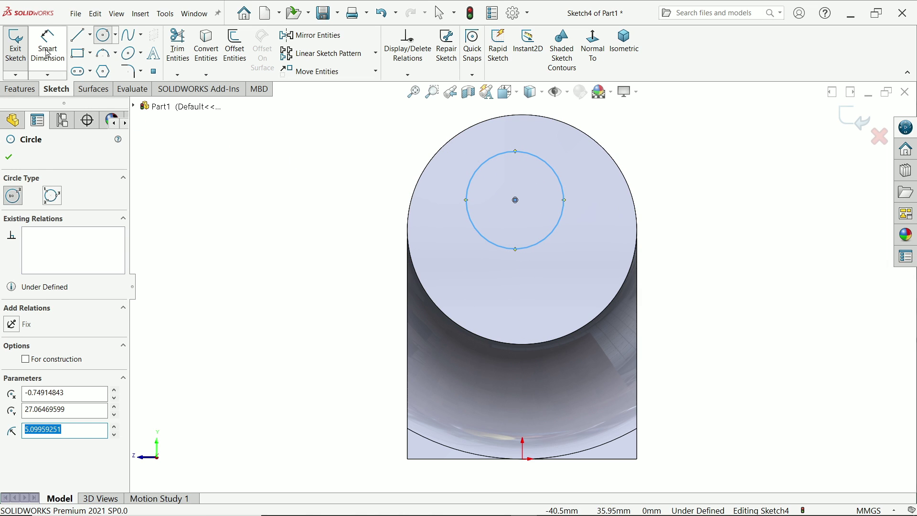
click(468, 200)
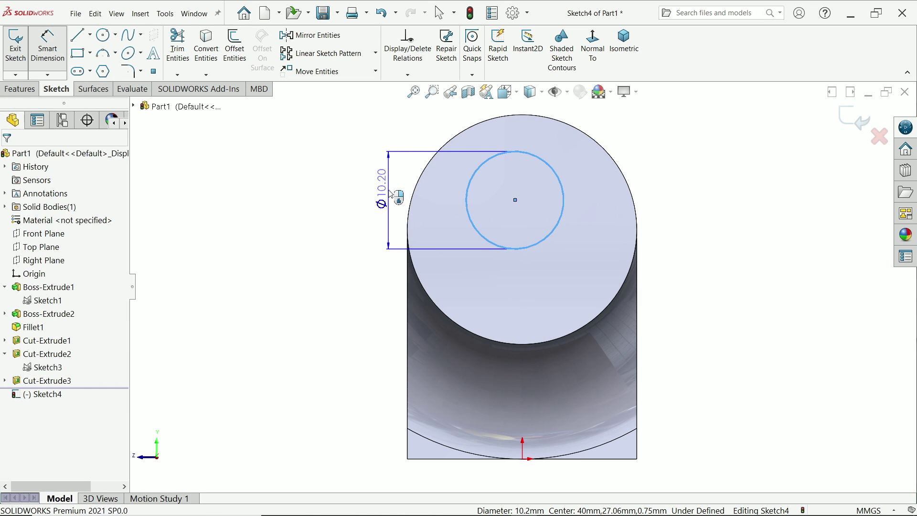
click(387, 203)
text(18)
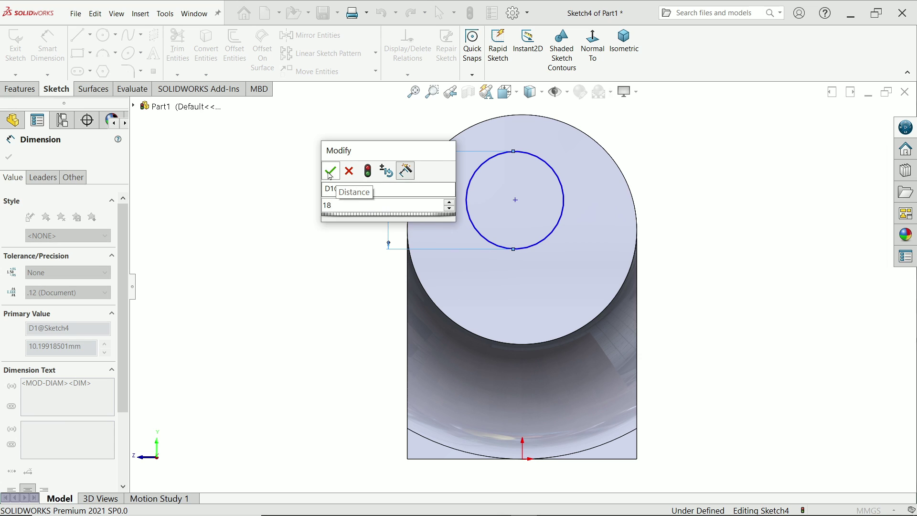
click(331, 170)
key(Escape)
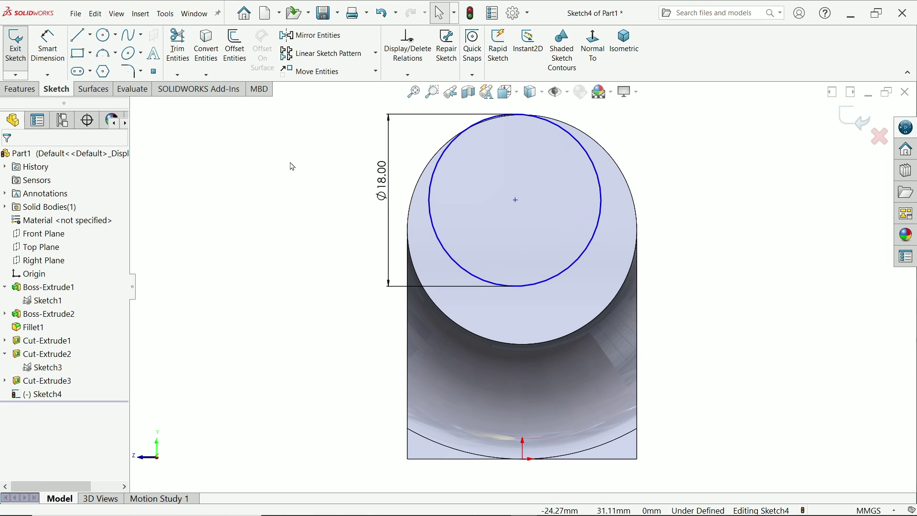
Make the Ø18 circle concentric with the cylinder's outer edge so the sketch is fully defined.
click(414, 214)
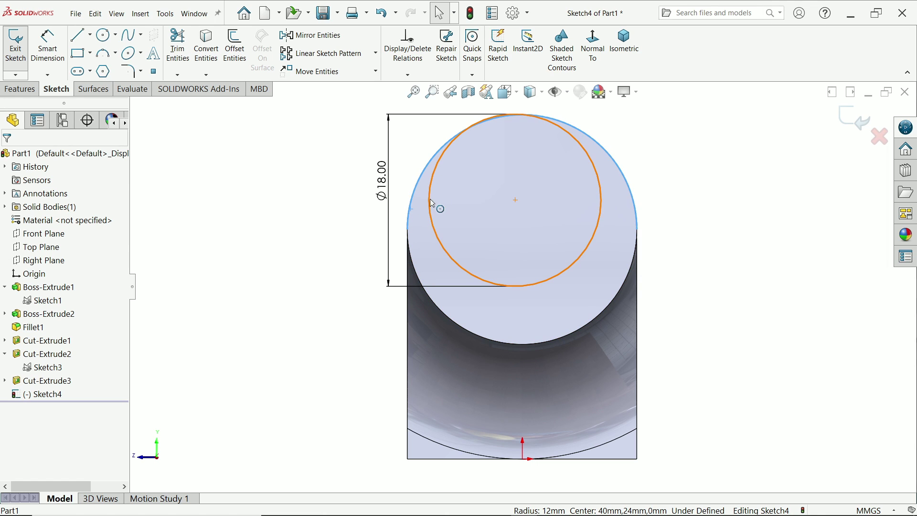
ctrl+click(431, 203)
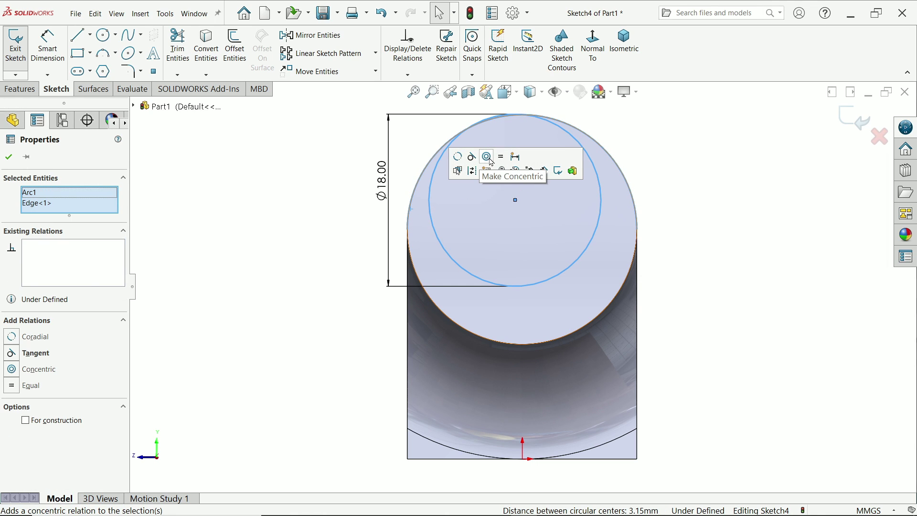
click(39, 370)
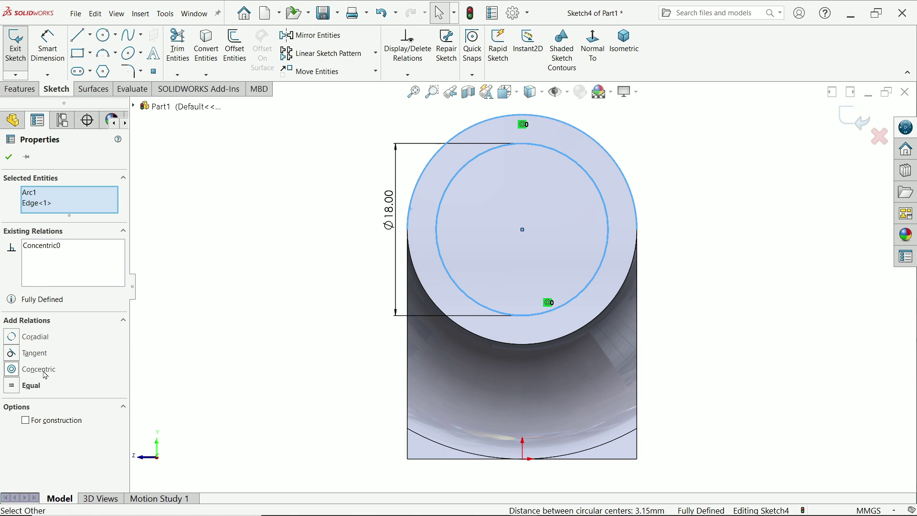
click(9, 157)
mouse_move(501, 230)
middle_down()
mouse_move(529, 231)
mouse_move(512, 224)
middle_up()
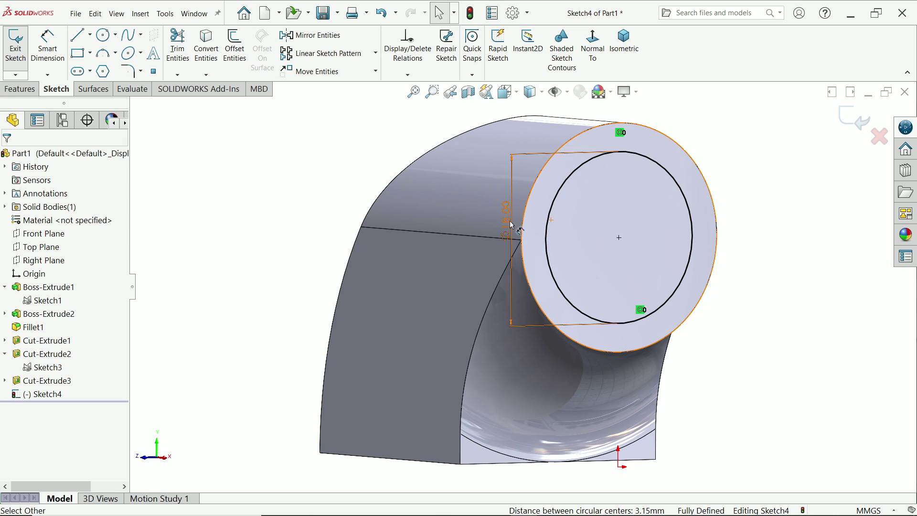
Cut the Ø18 circle 10 mm deep as a Blind extruded cut, creating Cut-Extrude4.
click(19, 89)
click(181, 52)
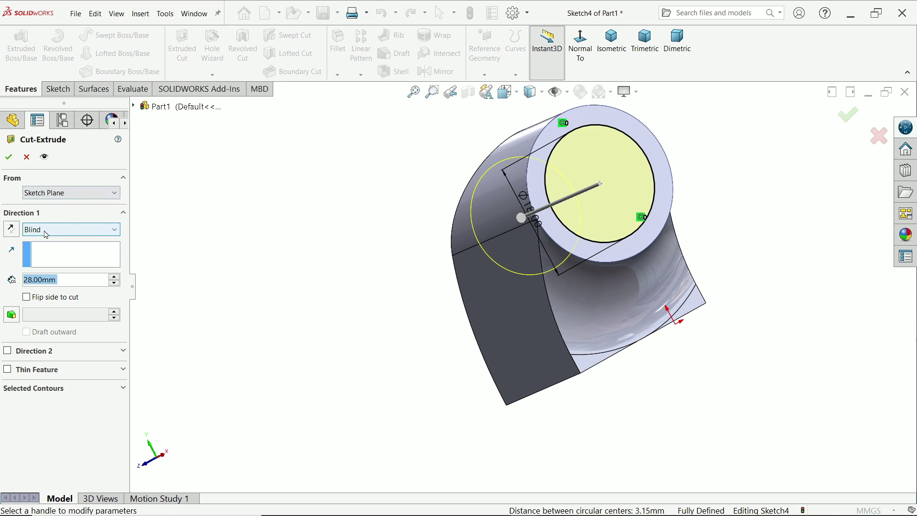
click(46, 235)
click(46, 244)
click(59, 281)
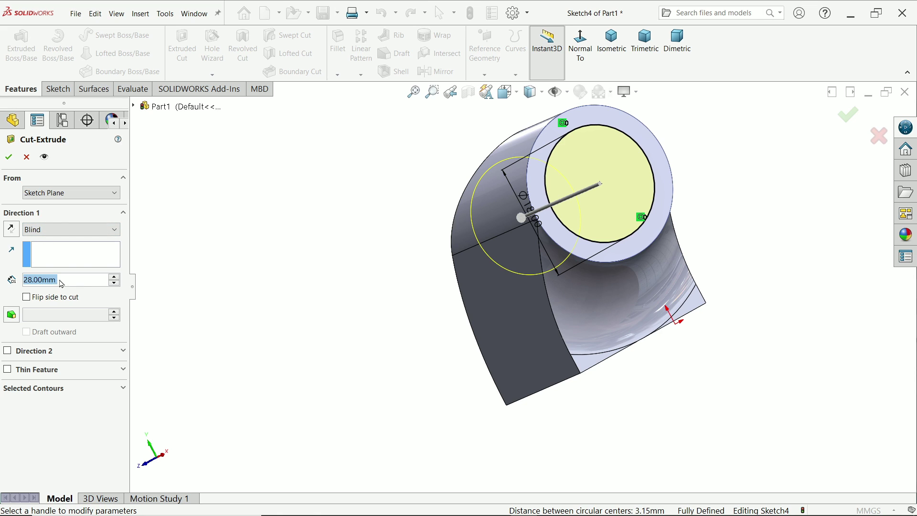
click(58, 280)
double_click(58, 280)
text(10)
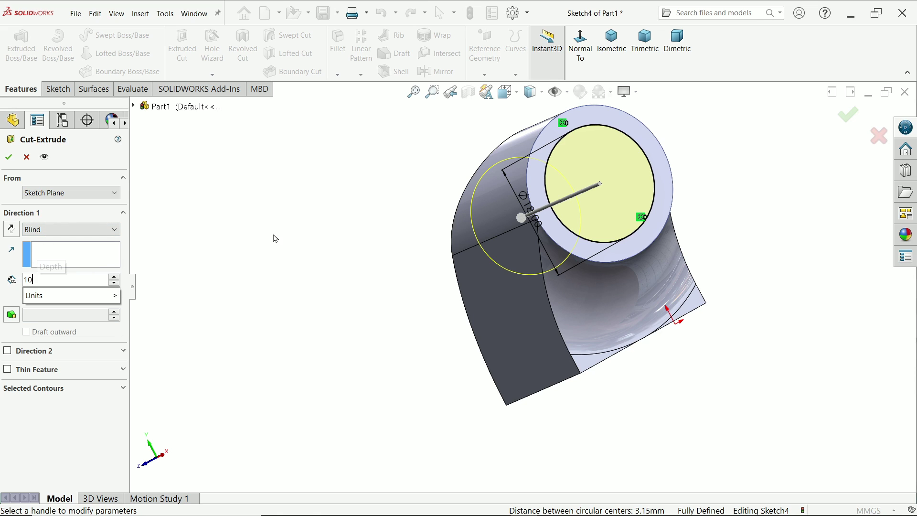
key(Return)
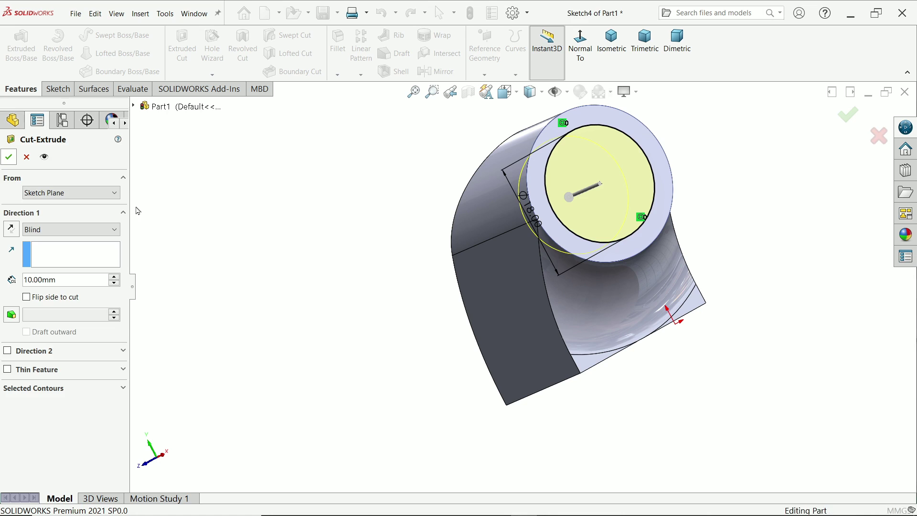
click(8, 160)
Orbit and snap to isometric to inspect the new 10 mm counterbore.
middle_drag(556, 220, 427, 274)
click(277, 192)
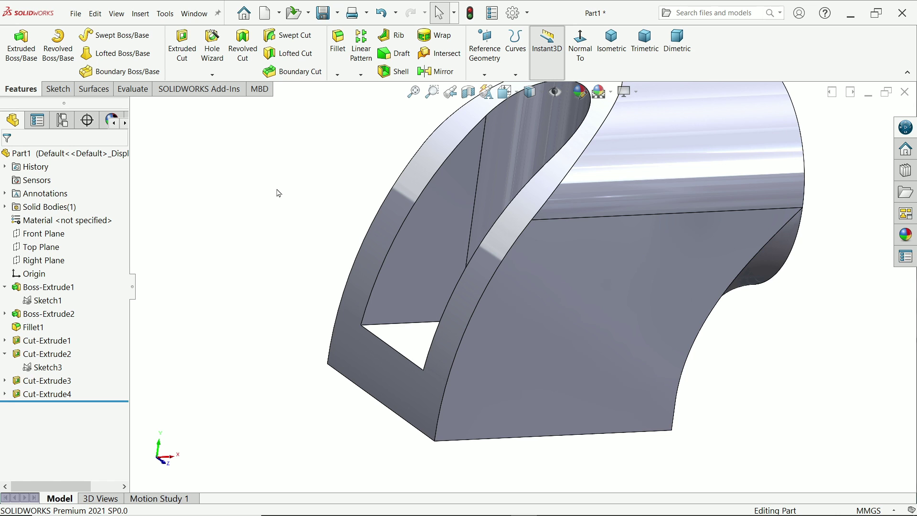
click(611, 42)
middle_drag(606, 296, 650, 301)
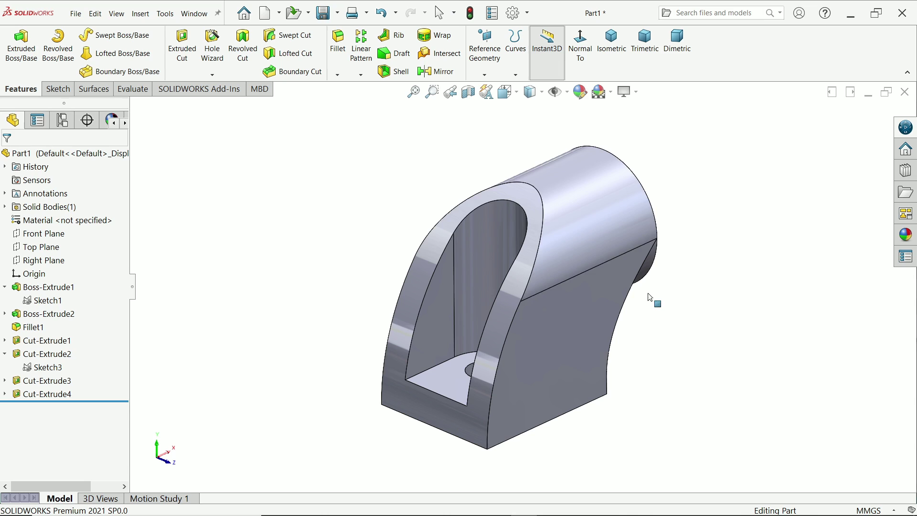
Start a Hole Wizard counterbore for an ANSI Metric Socket Head Cap Screw, size M6.
click(213, 48)
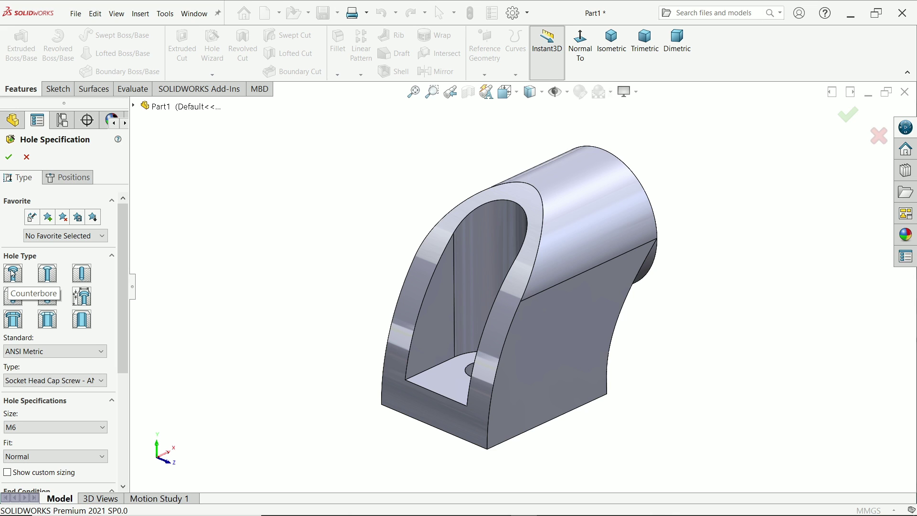
scroll(53, 286, down, 3)
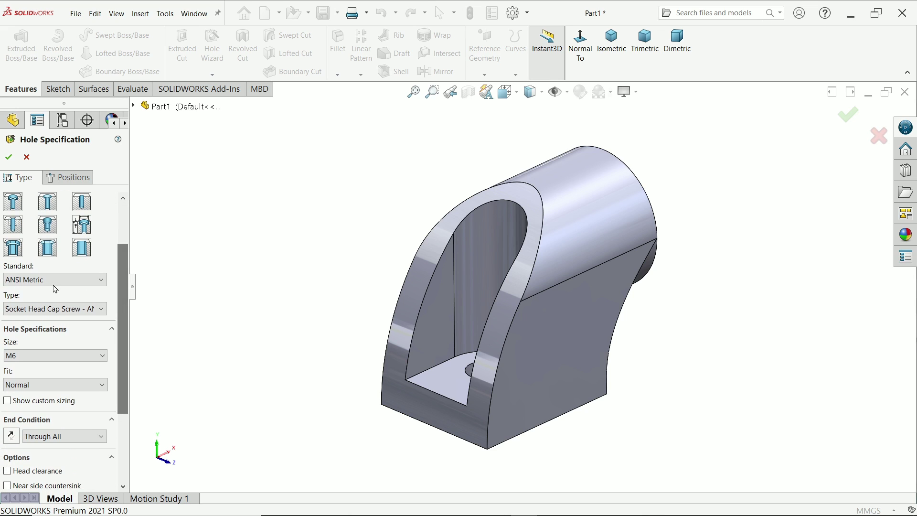
click(49, 279)
click(49, 280)
click(65, 309)
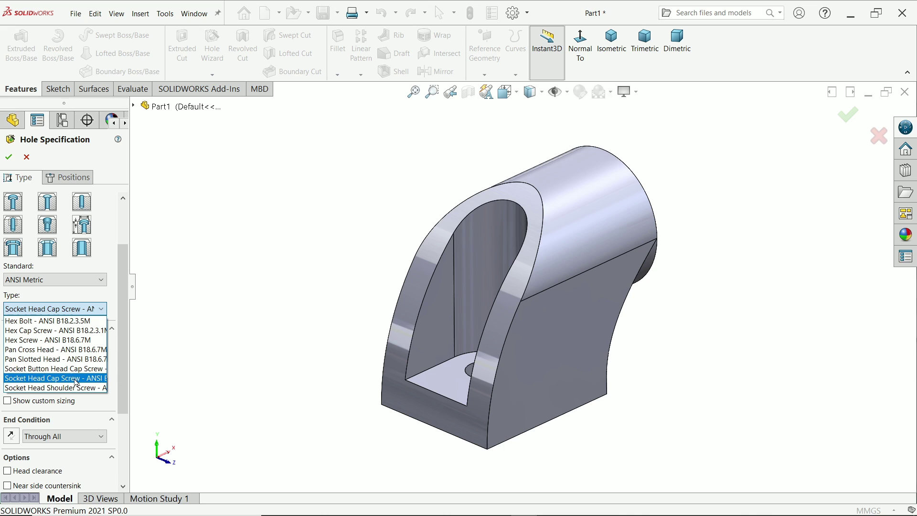
click(100, 309)
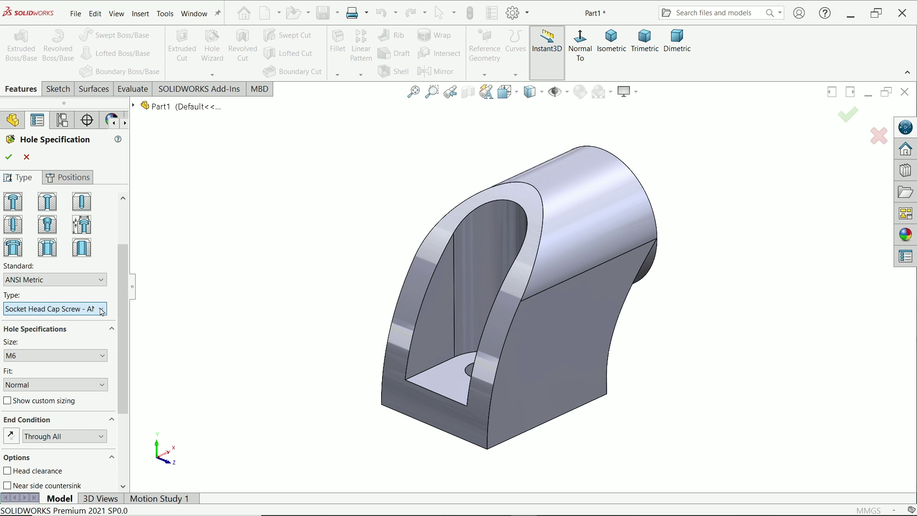
click(23, 356)
click(24, 356)
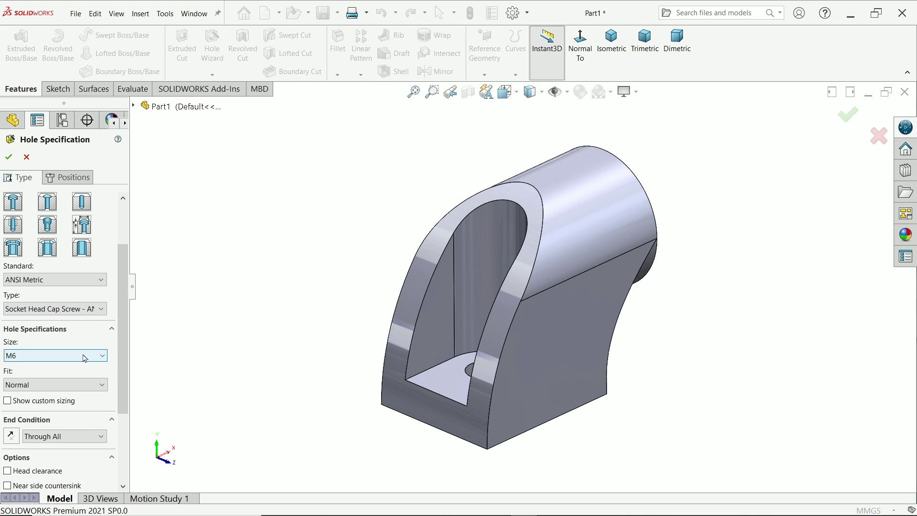
scroll(48, 334, down, 3)
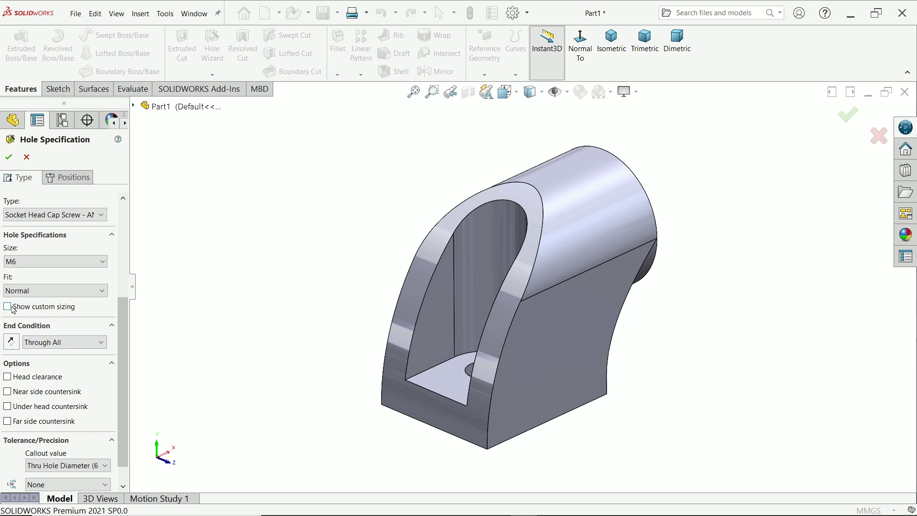
Turn on custom sizing, showing 6.600mm thru, 11.000mm counterbore diameter and 6.000mm depth.
click(8, 307)
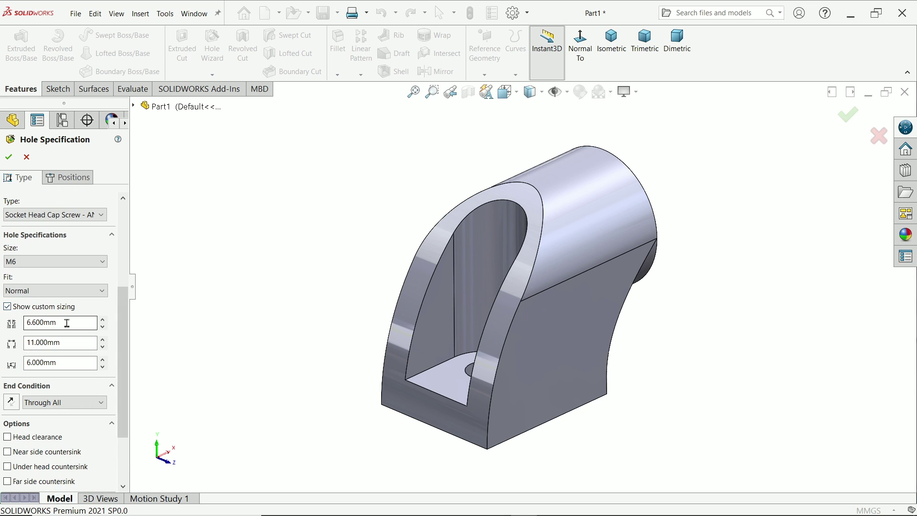
drag(64, 323, 19, 321)
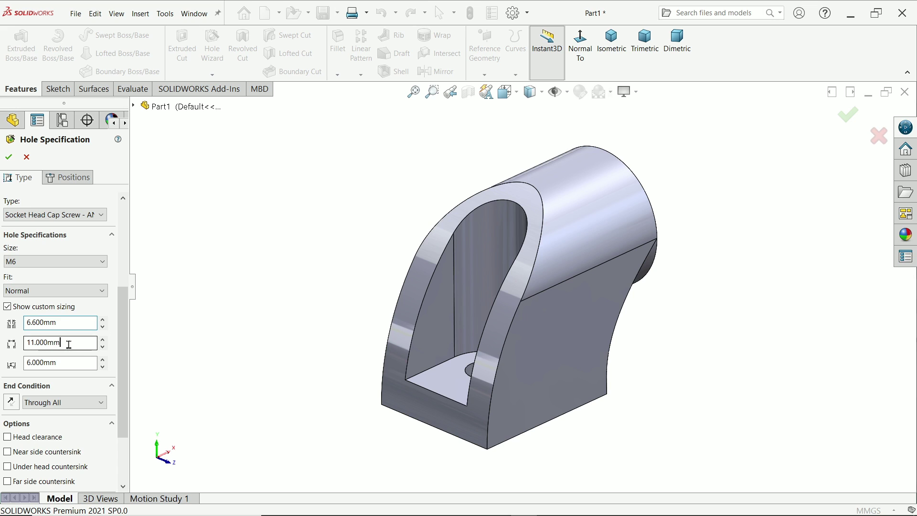
drag(68, 343, 20, 338)
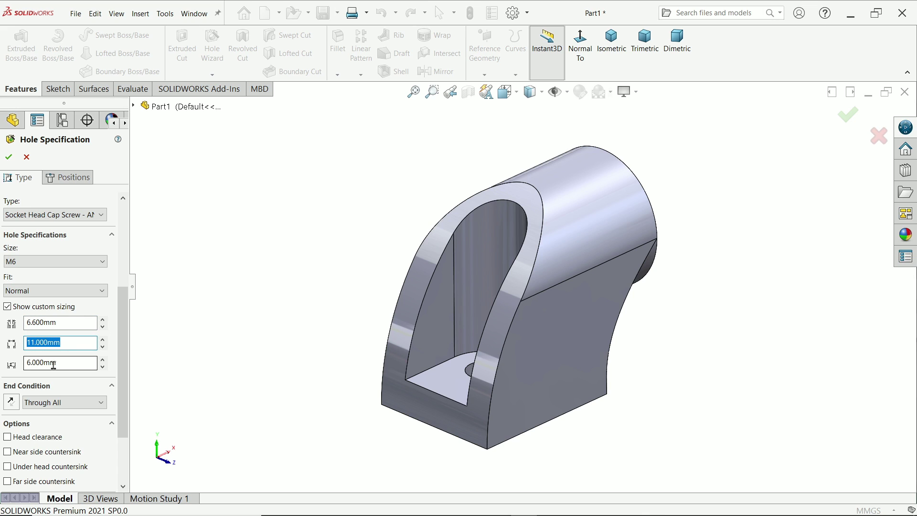
drag(63, 362, 32, 361)
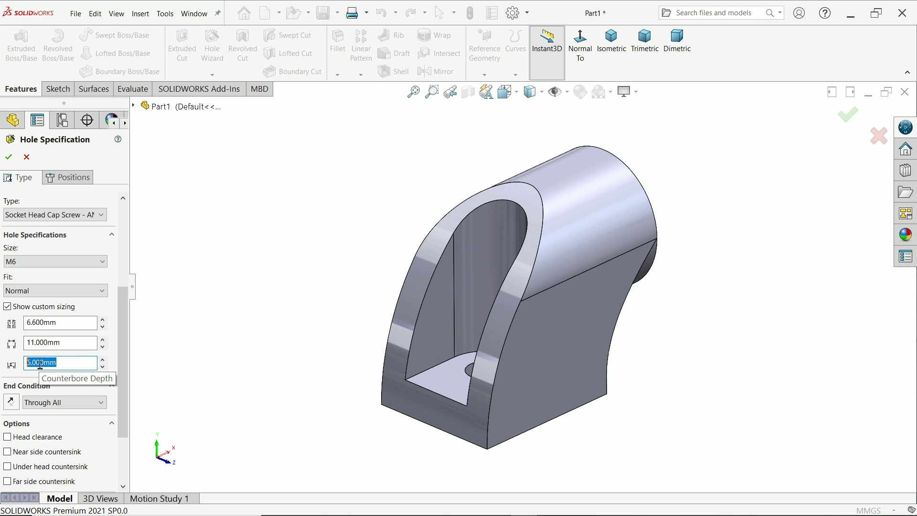
scroll(50, 336, down, 3)
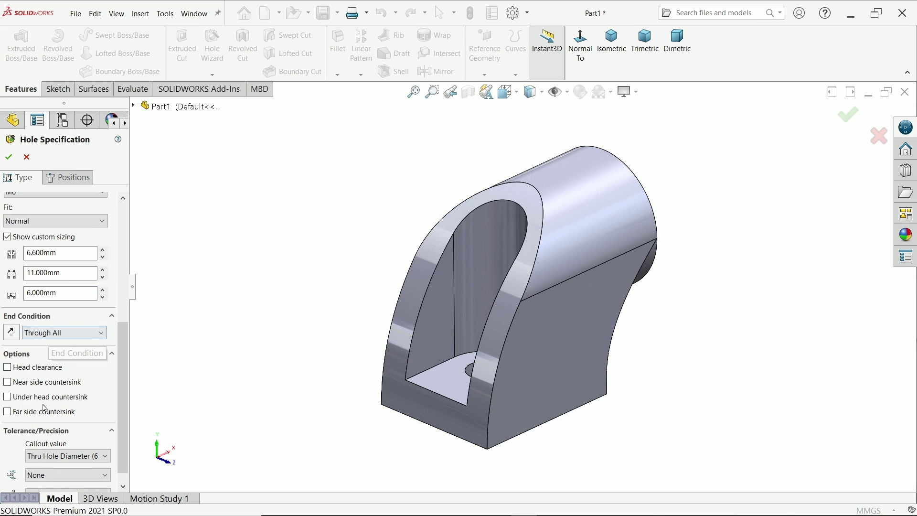
Position the M6 counterbore hole on Right Plane at the centre of the round end face.
click(75, 176)
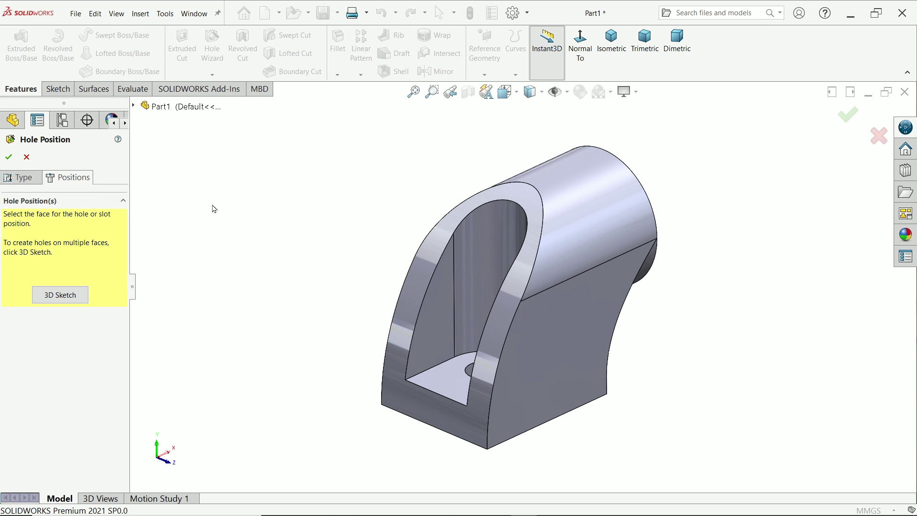
click(134, 106)
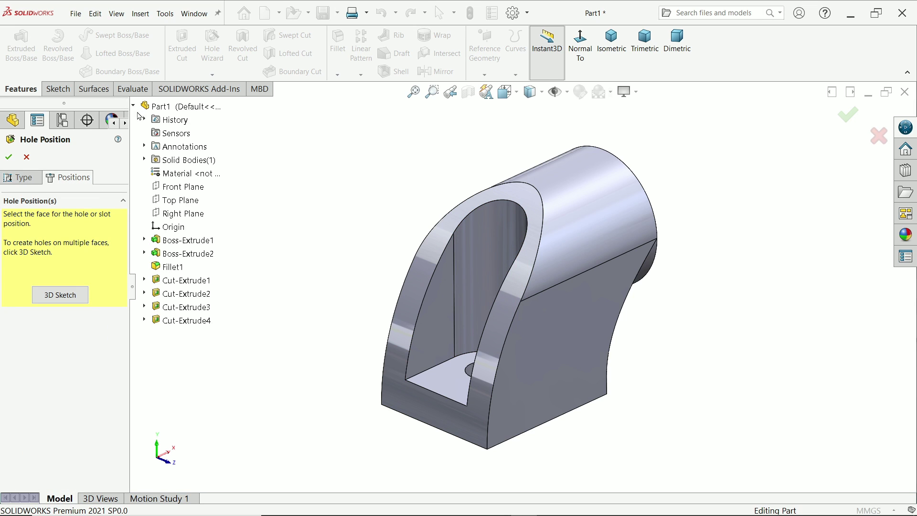
click(184, 216)
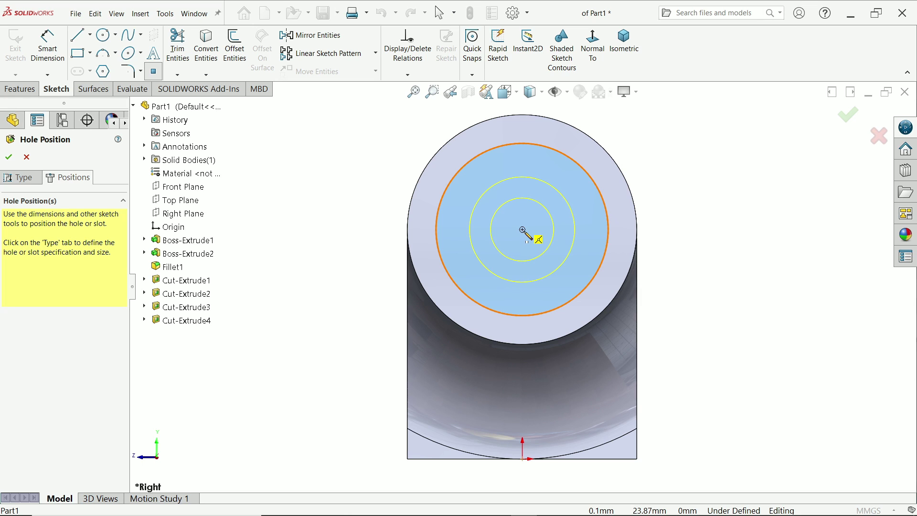
click(523, 230)
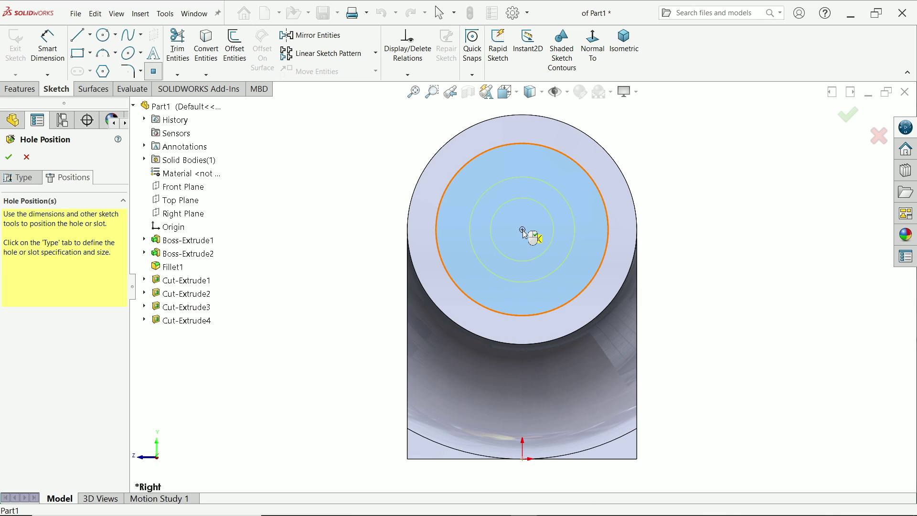
click(523, 230)
key(Escape)
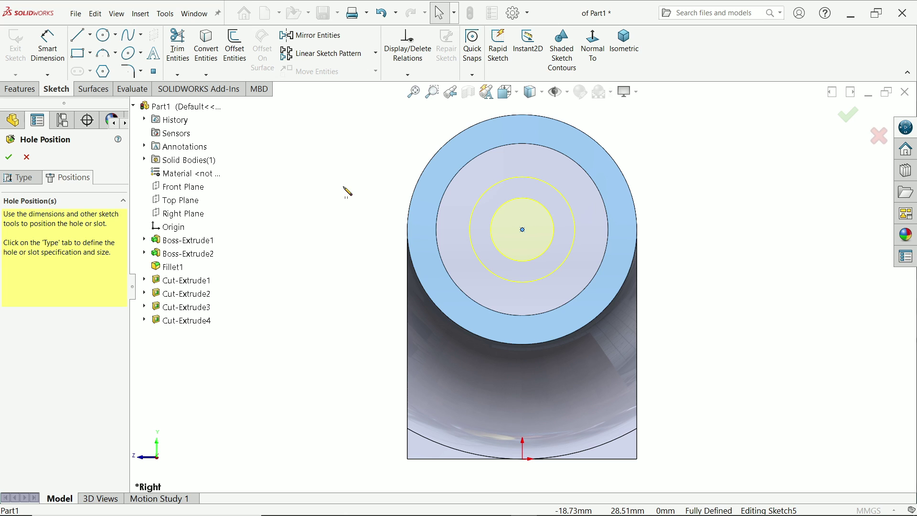
middle_drag(341, 187, 437, 249)
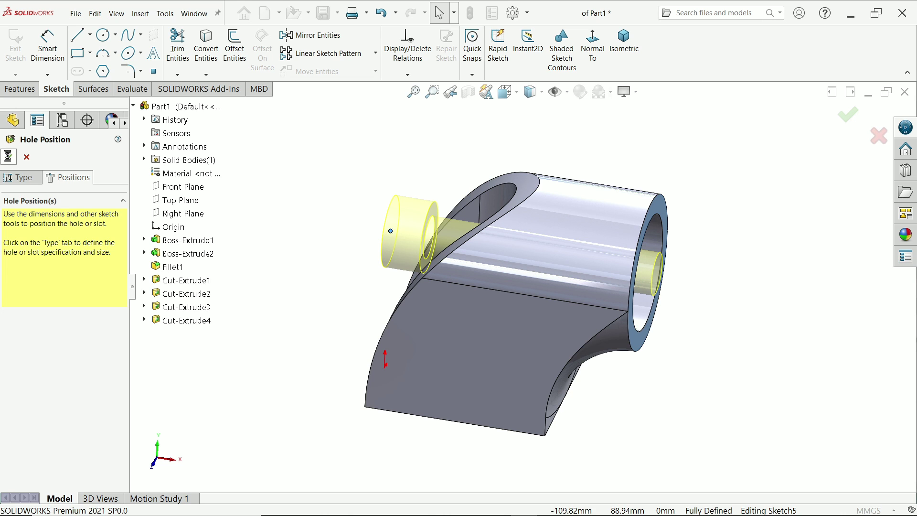
middle_drag(315, 222, 378, 285)
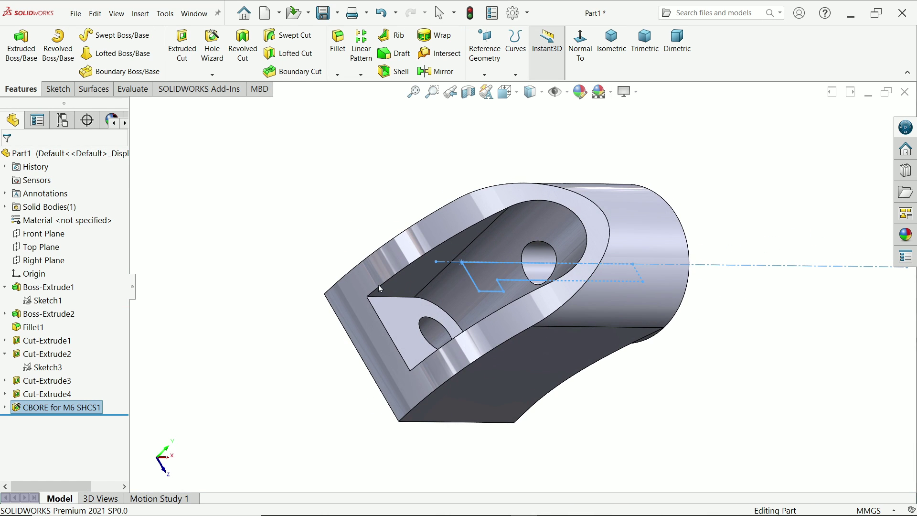
Edit the hole's Sketch6, delete the 6.00 depth dimension and drag the step line higher.
click(5, 407)
click(41, 433)
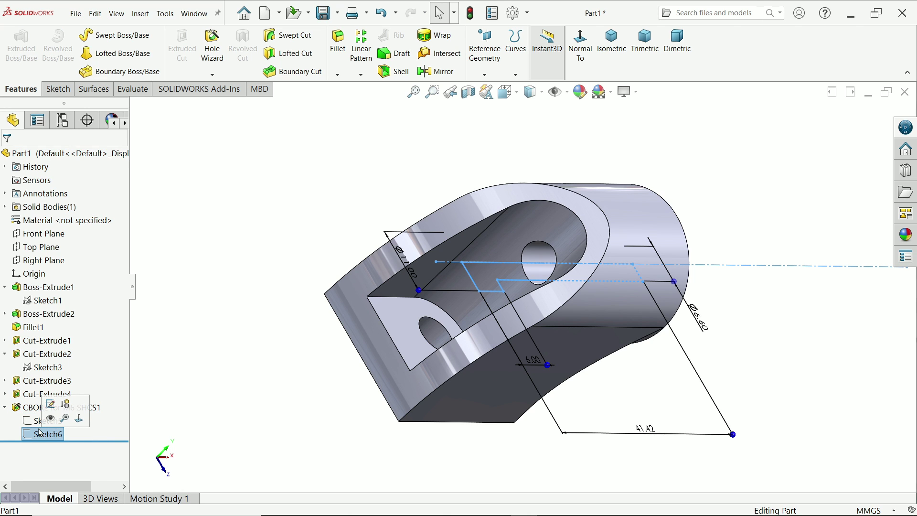
click(50, 405)
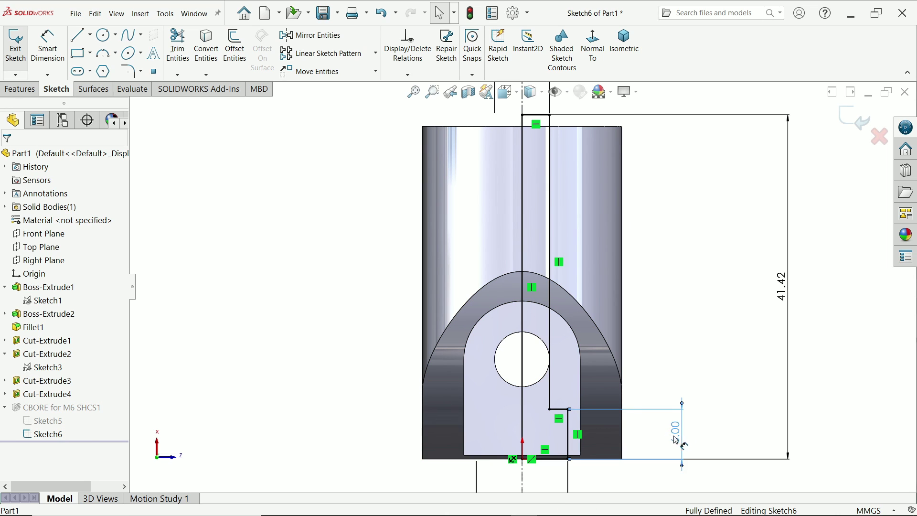
click(676, 439)
key(Delete)
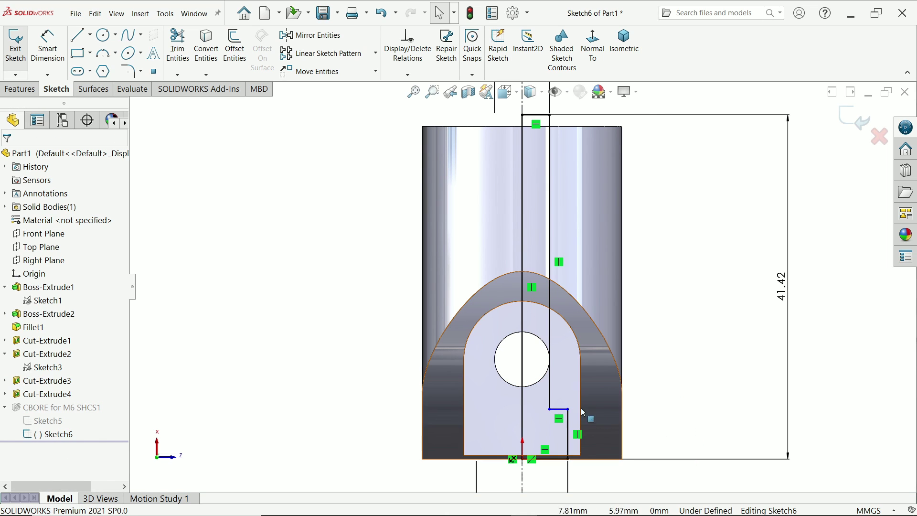
drag(564, 409, 571, 242)
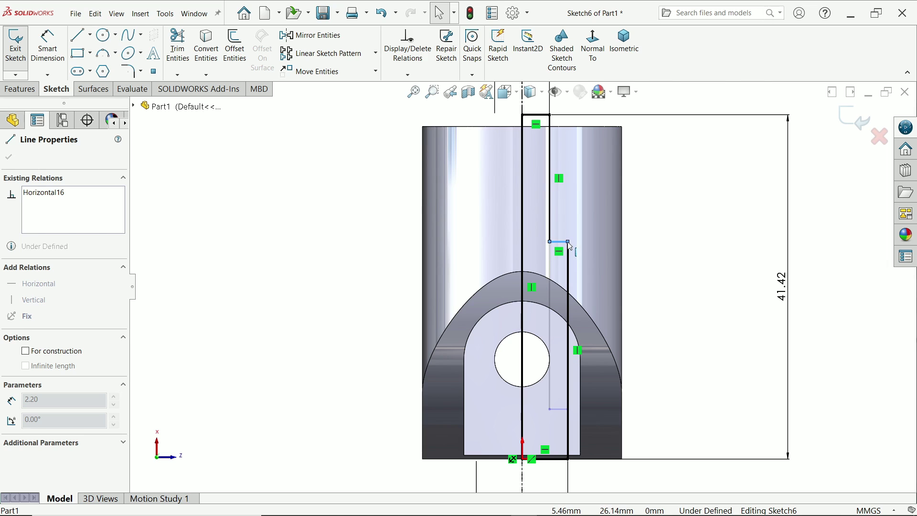
Dimension the step line 15 mm from the top edge and exit the sketch.
click(50, 50)
scroll(567, 109, down, 3)
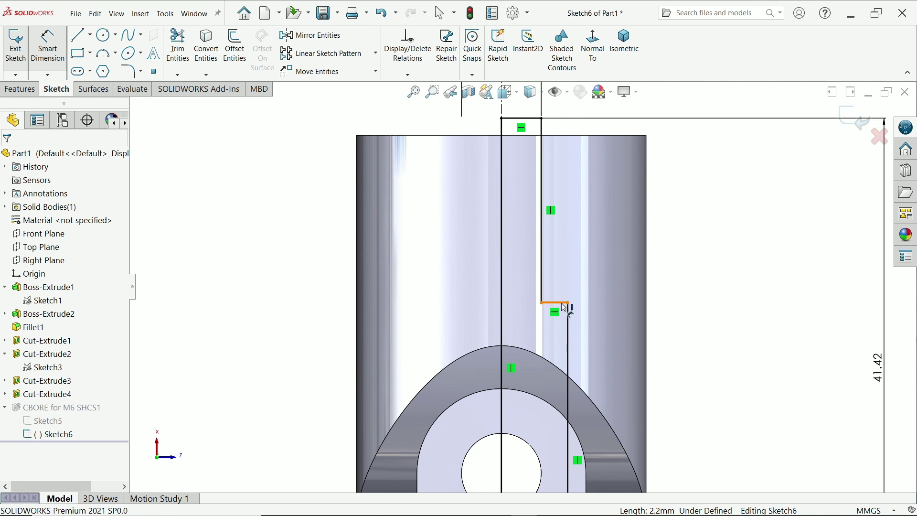
click(564, 304)
click(594, 135)
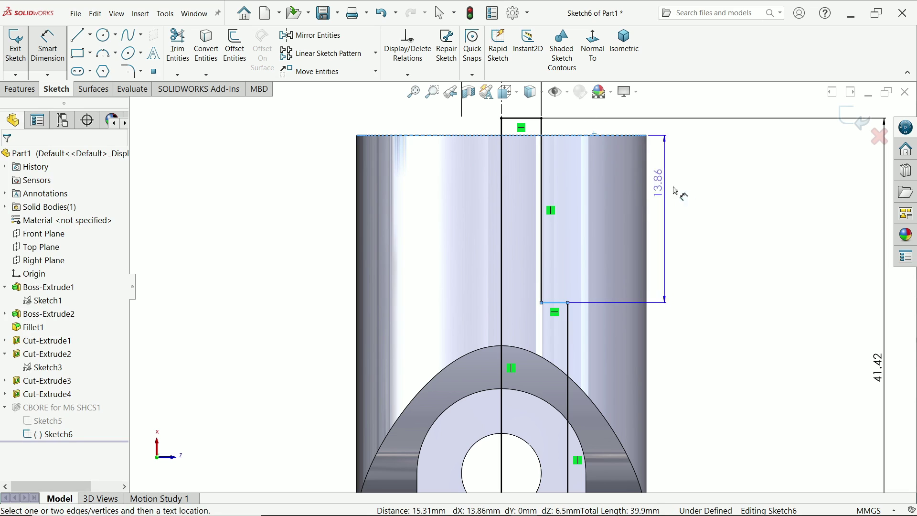
click(696, 204)
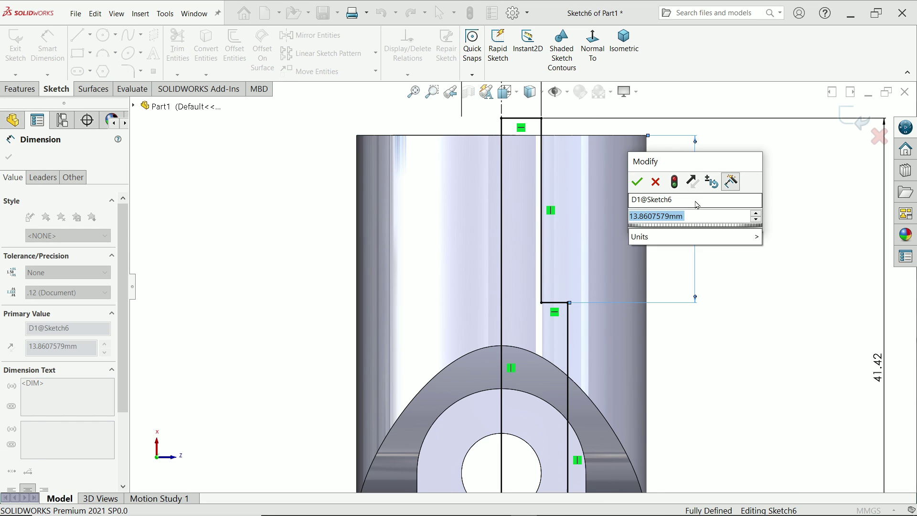
text(15)
click(637, 181)
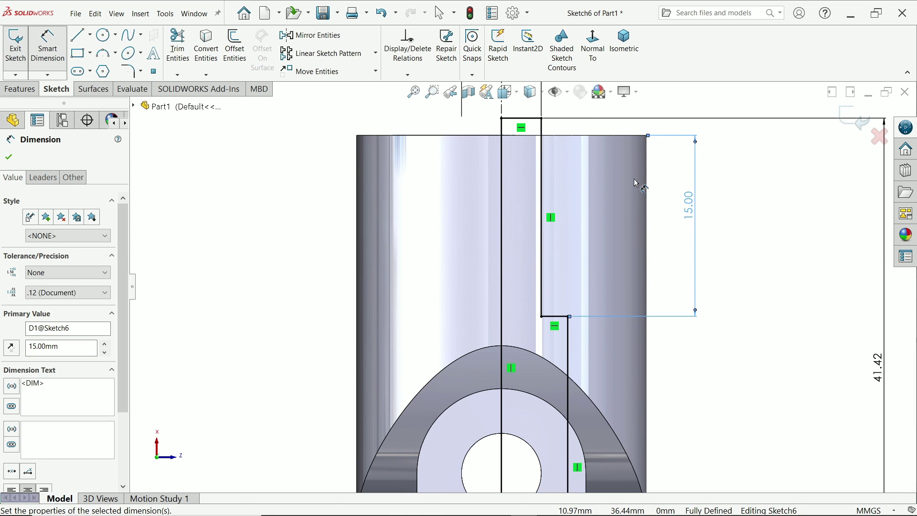
scroll(634, 183, up, 4)
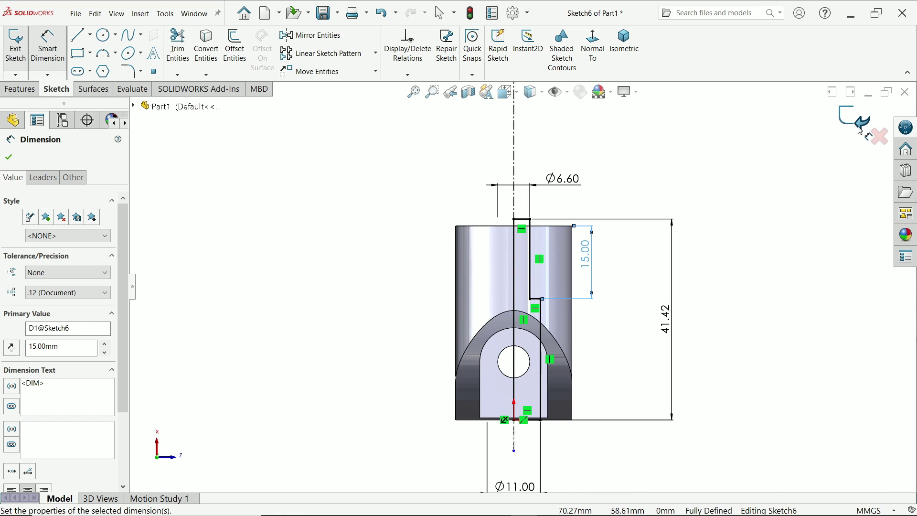
click(859, 125)
mouse_move(685, 339)
middle_down()
mouse_move(678, 229)
mouse_move(688, 116)
mouse_move(659, 131)
mouse_move(669, 142)
middle_up()
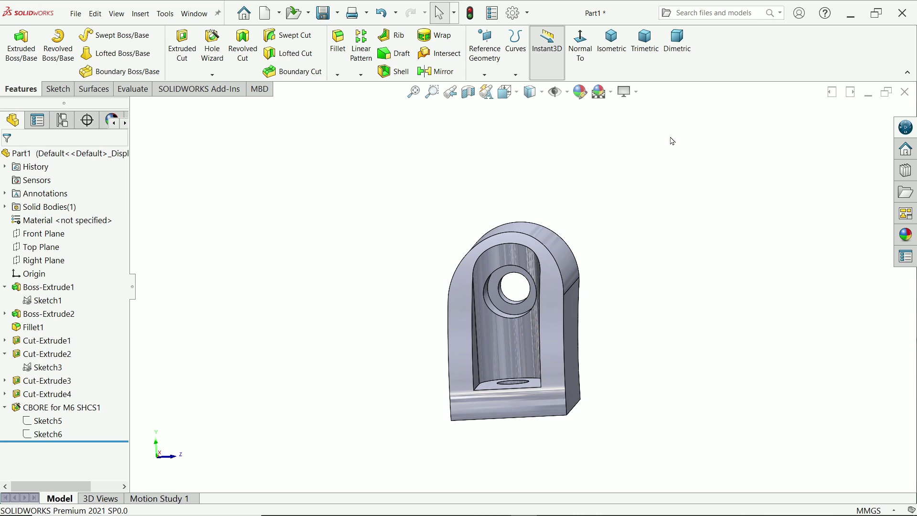
Inspect a section view through Front Plane, then turn the section view off.
click(59, 234)
click(468, 92)
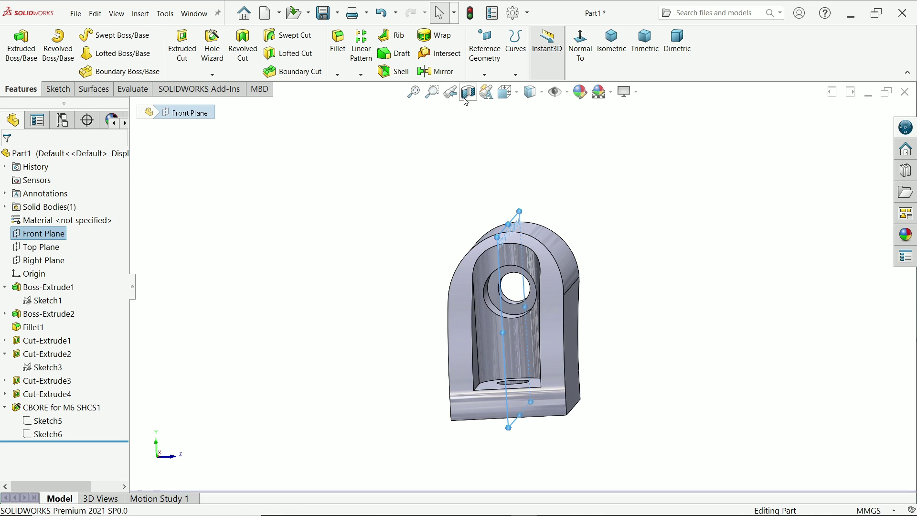
click(9, 157)
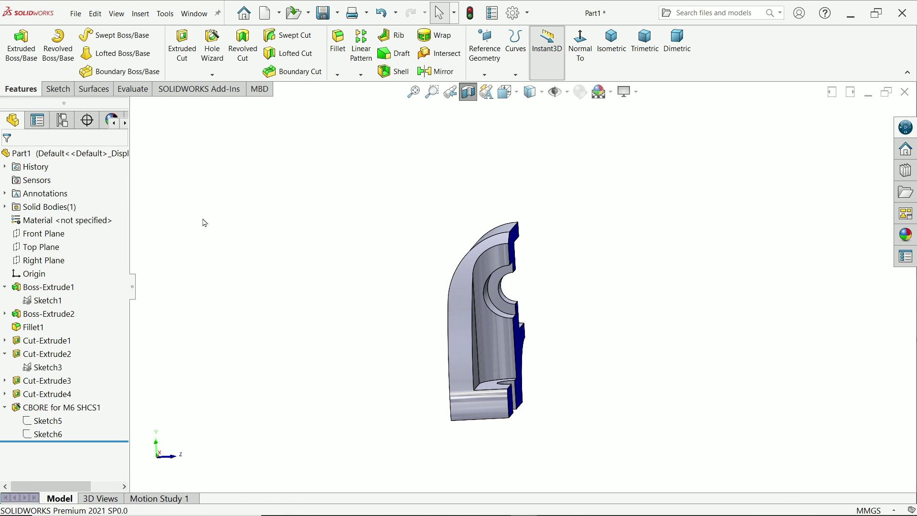
mouse_move(202, 221)
middle_down()
mouse_move(237, 217)
mouse_move(200, 229)
middle_up()
scroll(525, 339, down, 2)
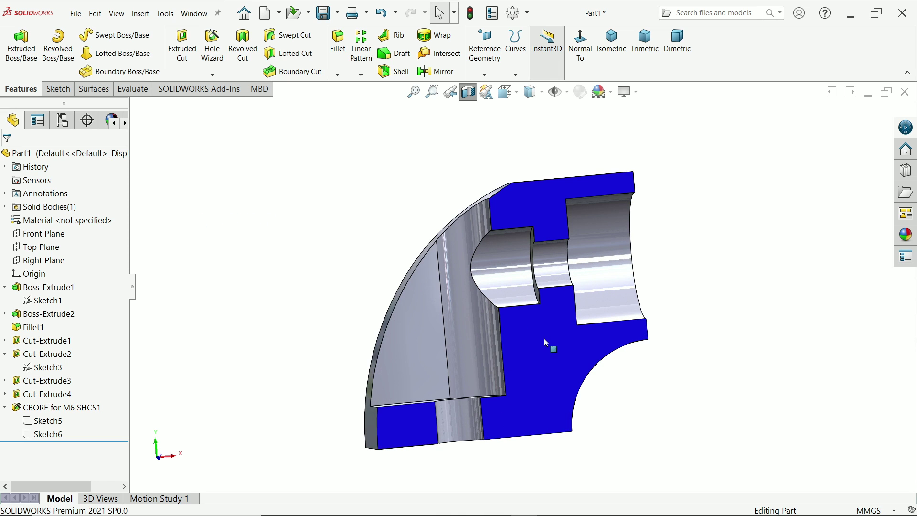
middle_drag(548, 343, 548, 297)
click(471, 95)
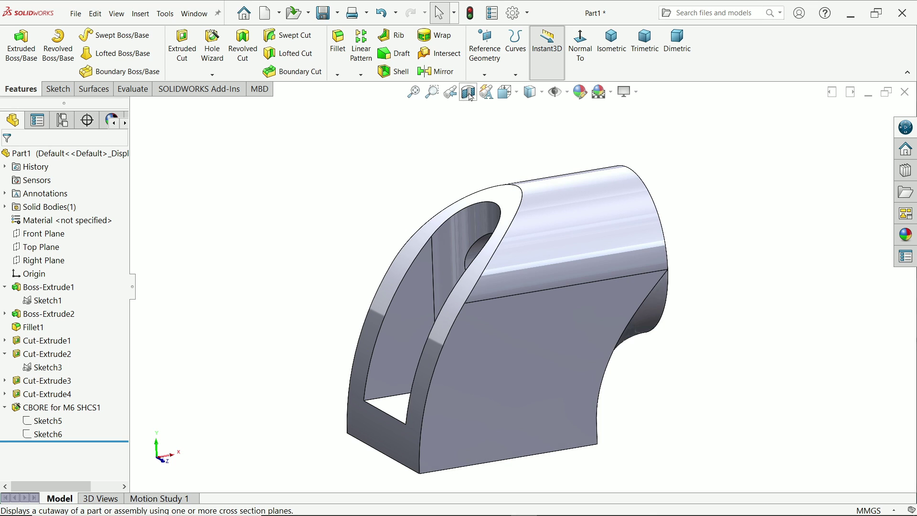
mouse_move(710, 214)
middle_down()
mouse_move(761, 219)
mouse_move(720, 227)
middle_up()
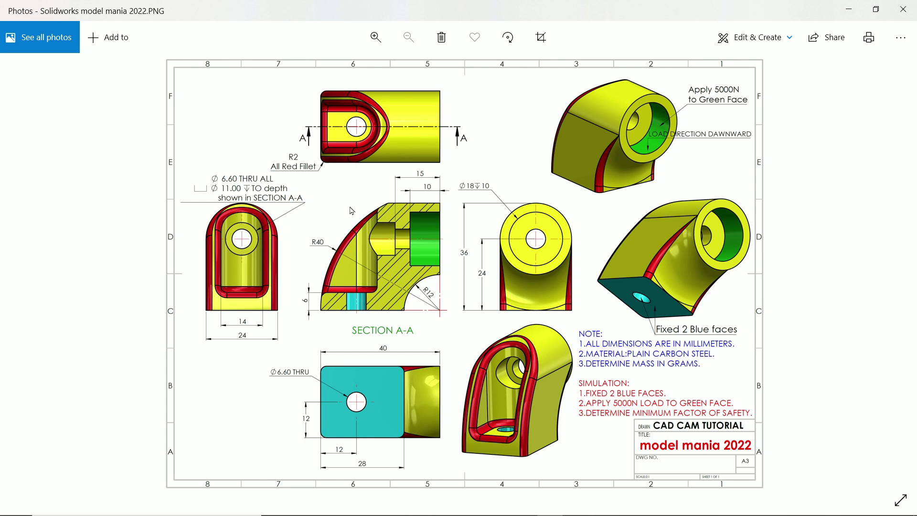
scroll(331, 166, up, 3)
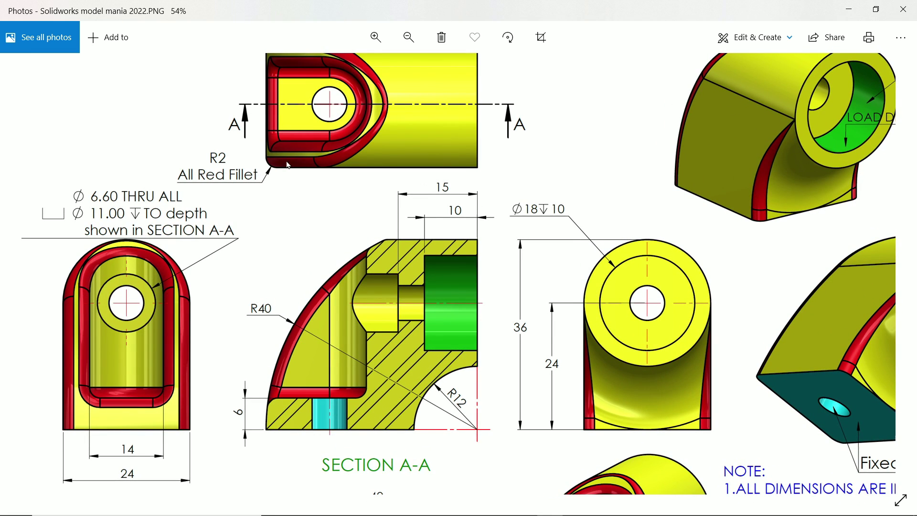
Pan through the drawing's section, end and bottom views and R2 fillet note, then minimize Photos.
drag(288, 165, 288, 227)
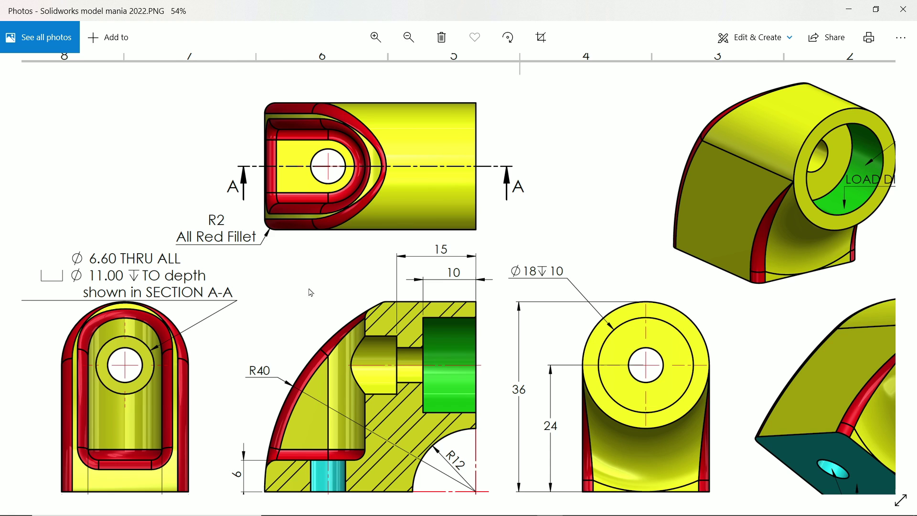
drag(311, 293, 345, 150)
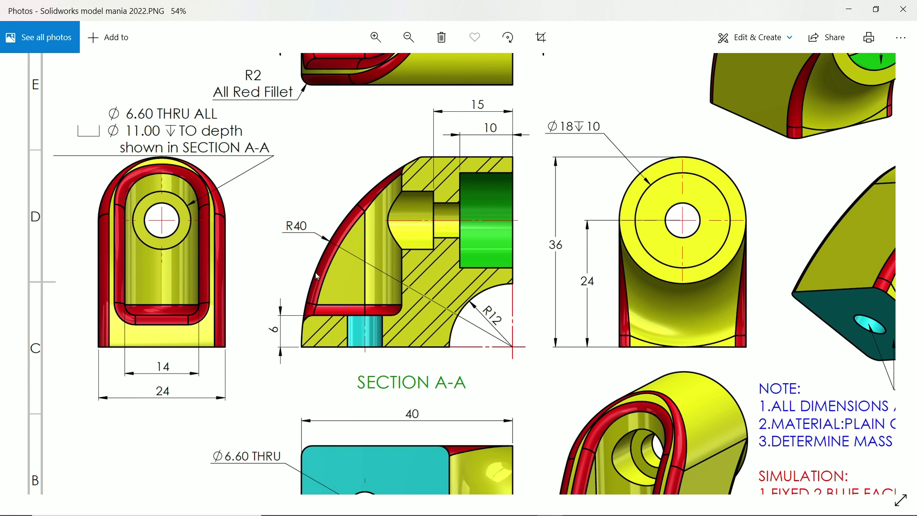
drag(396, 348, 382, 203)
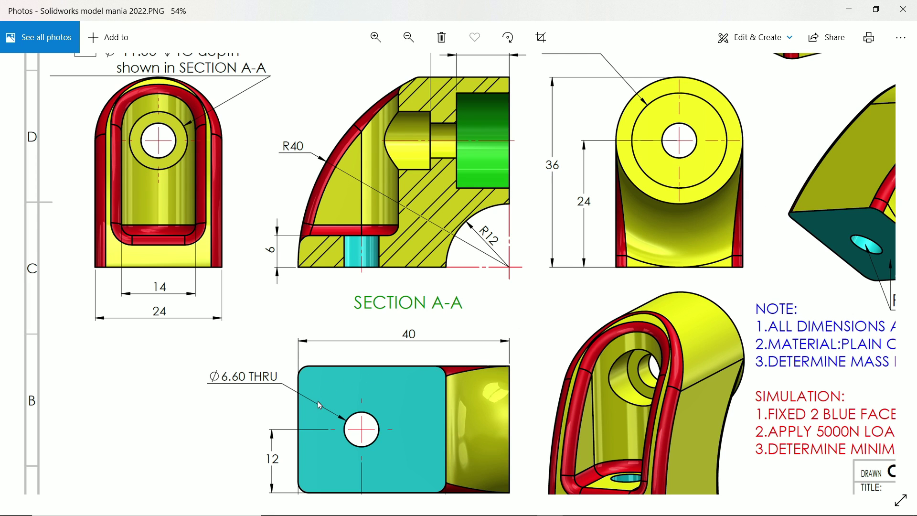
drag(318, 402, 325, 357)
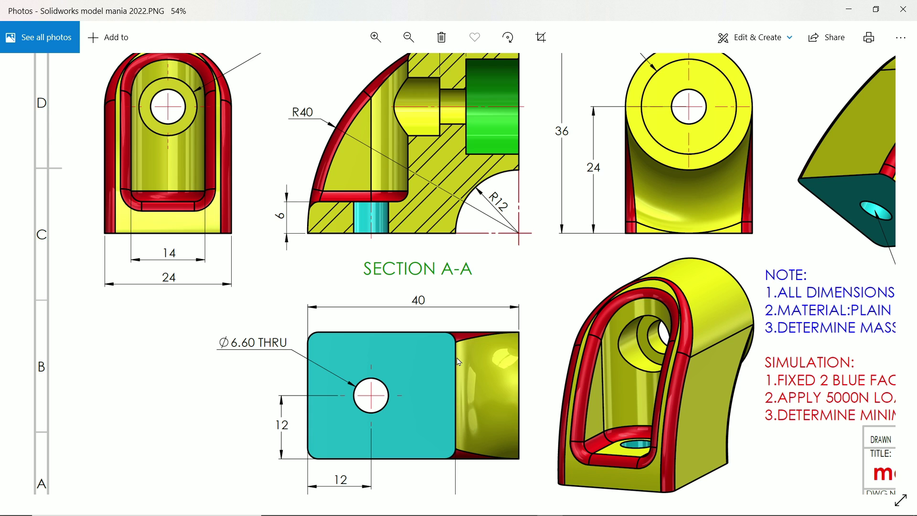
drag(441, 294, 434, 410)
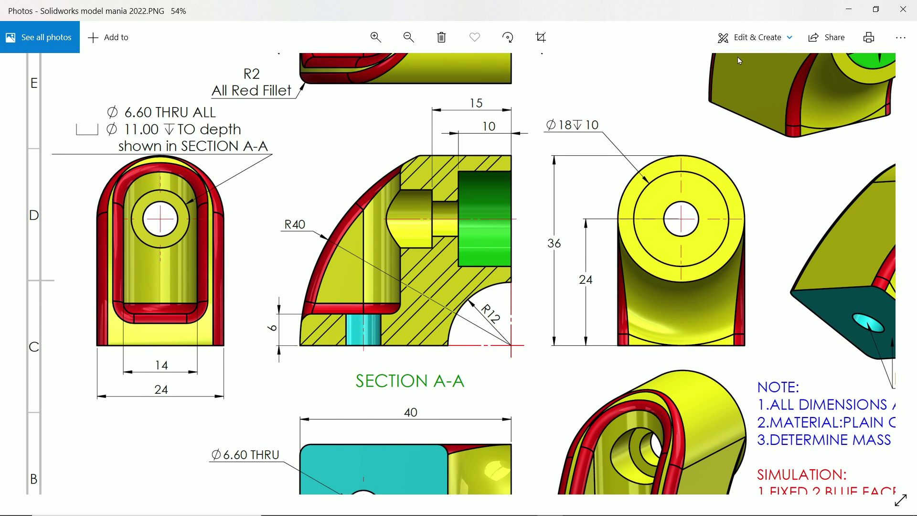
click(848, 9)
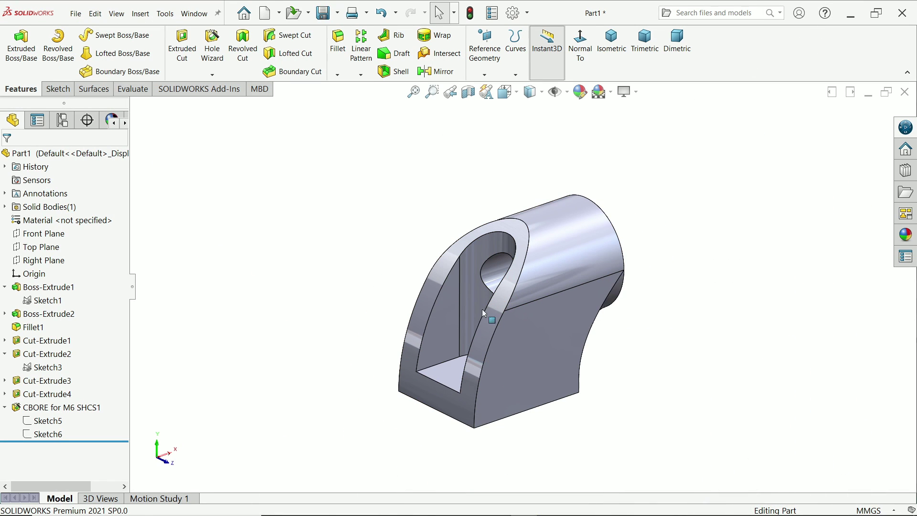
Fillet the slot bottom edge, slot opening loop and three outer edges at 2 mm radius.
scroll(487, 394, down, 3)
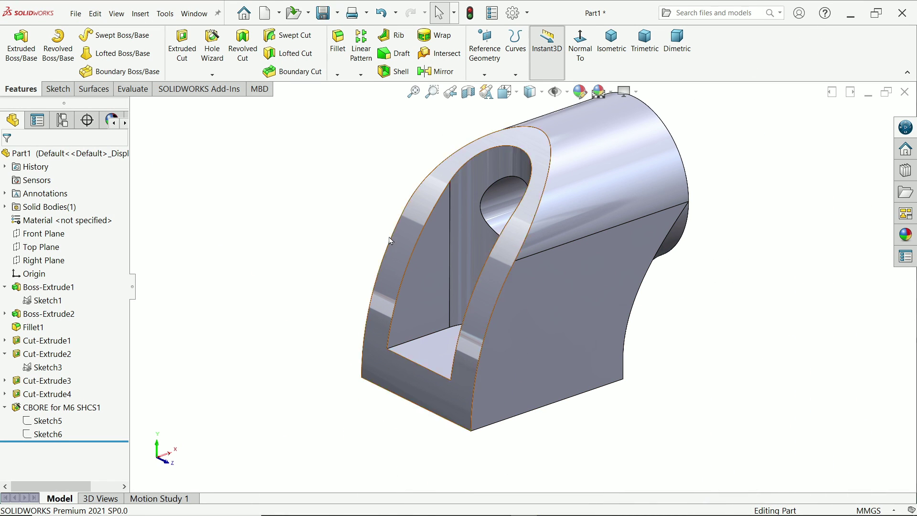
click(342, 60)
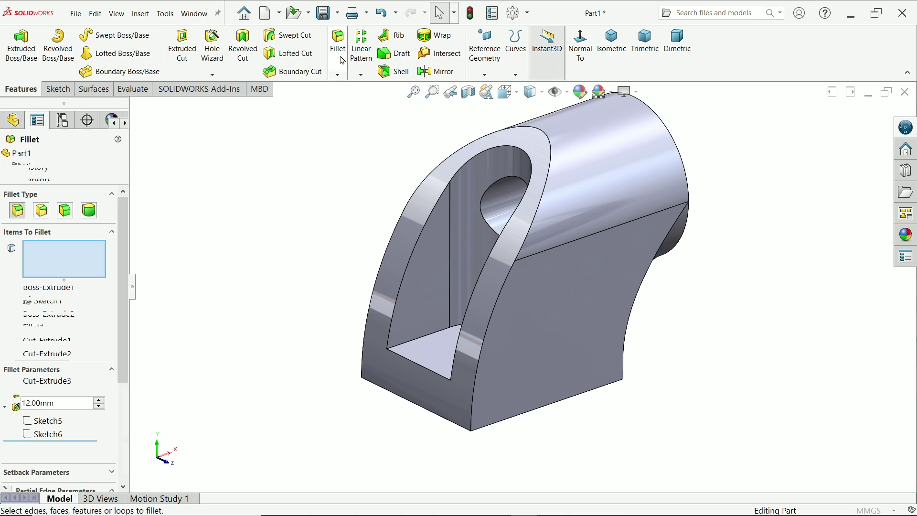
click(403, 349)
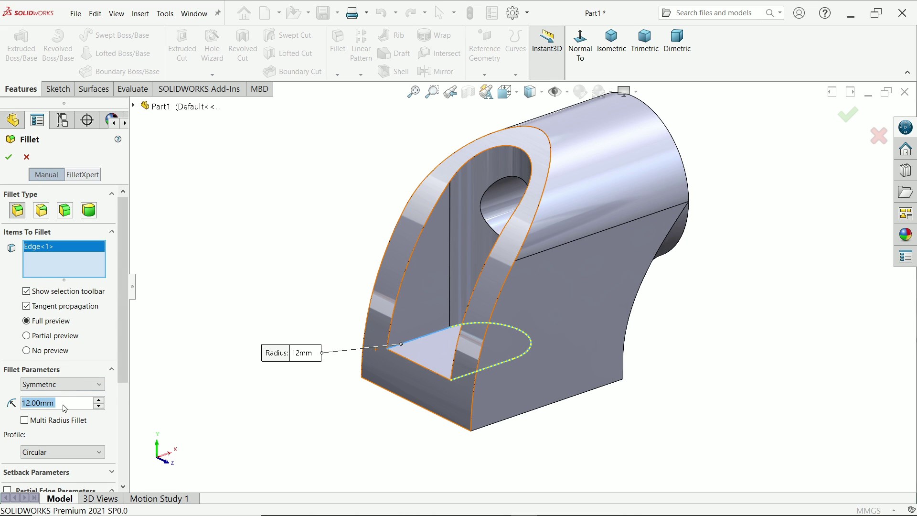
text(2)
key(Return)
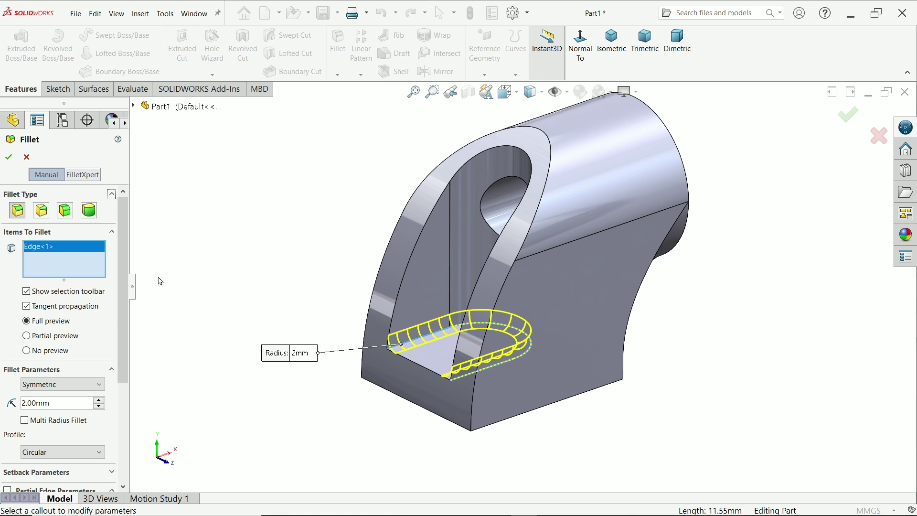
click(384, 305)
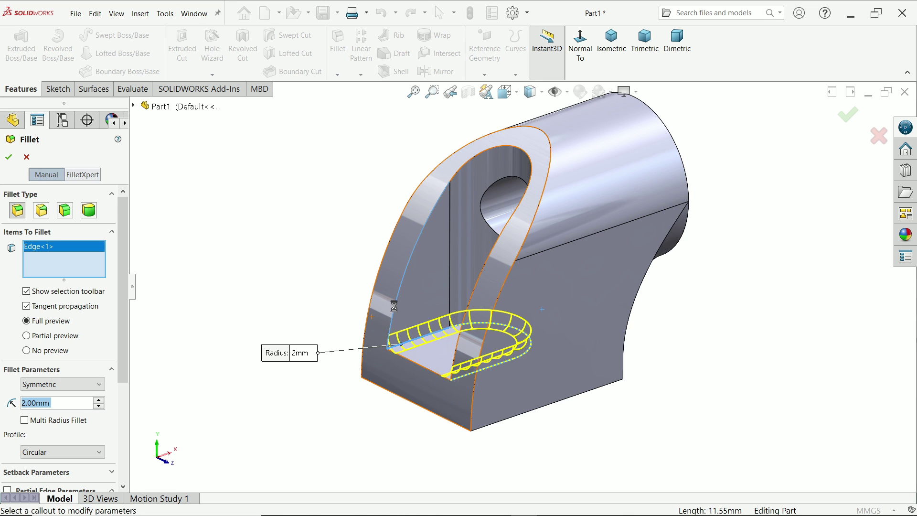
click(370, 300)
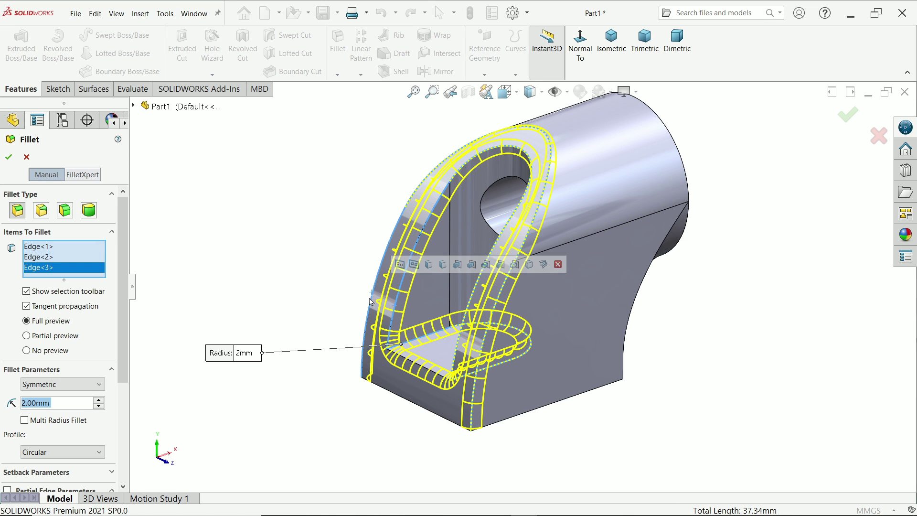
middle_drag(708, 304, 800, 382)
click(549, 306)
click(633, 328)
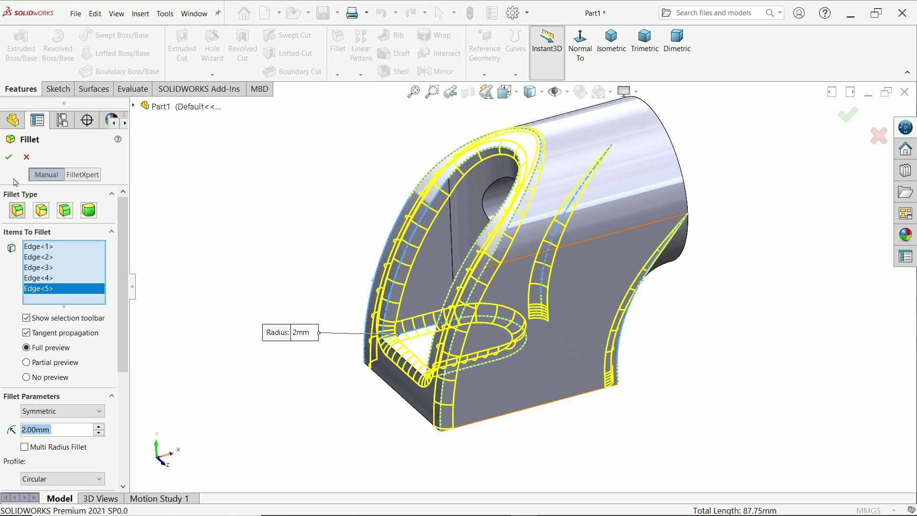
click(8, 157)
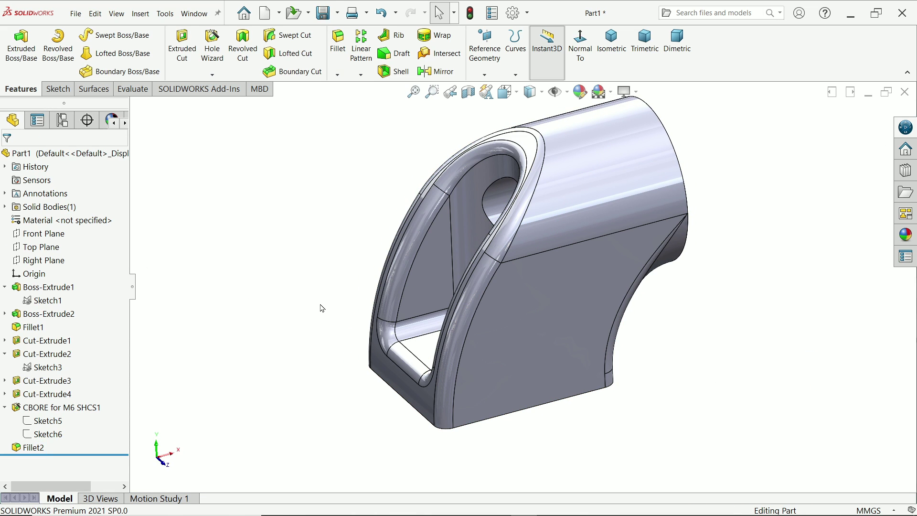
Give the whole Part1 a yellow appearance of RGB 255, 235, 0.
mouse_move(321, 307)
middle_down()
mouse_move(387, 297)
mouse_move(324, 303)
mouse_move(337, 313)
mouse_move(310, 309)
middle_up()
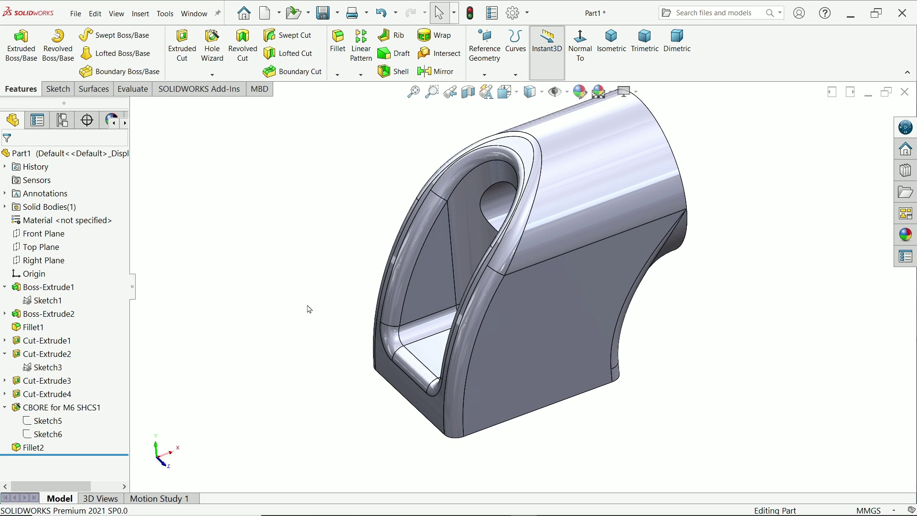
click(79, 158)
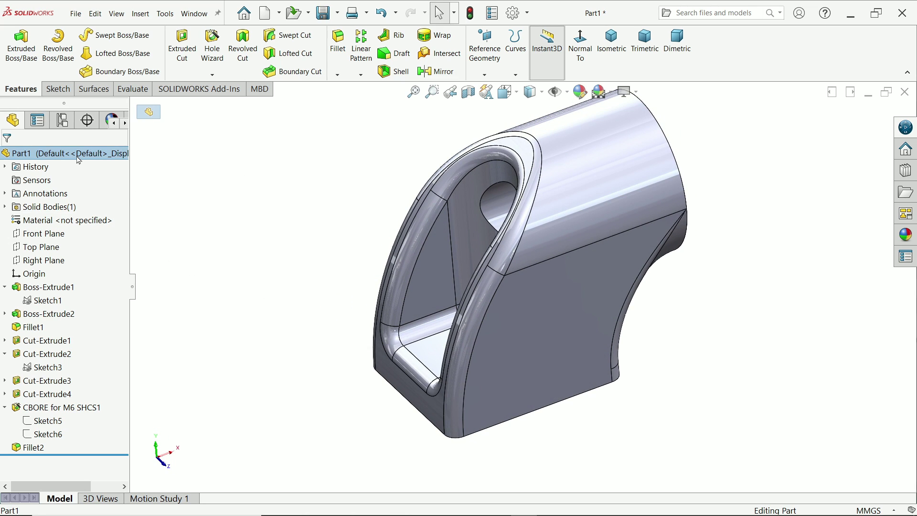
click(581, 93)
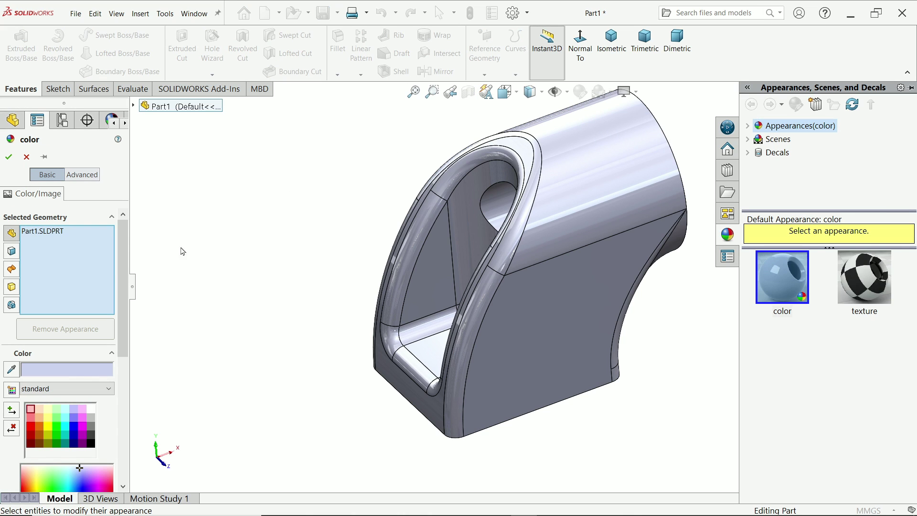
scroll(57, 373, down, 2)
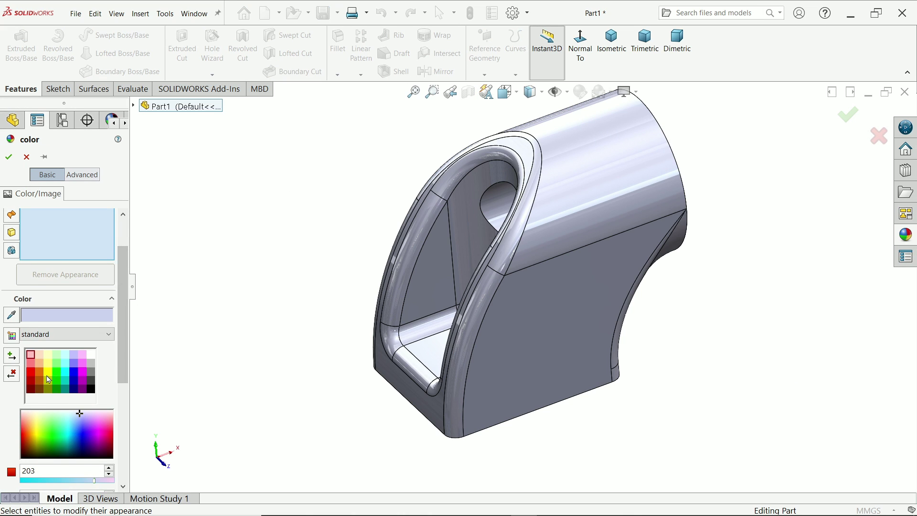
click(49, 379)
scroll(119, 393, down, 5)
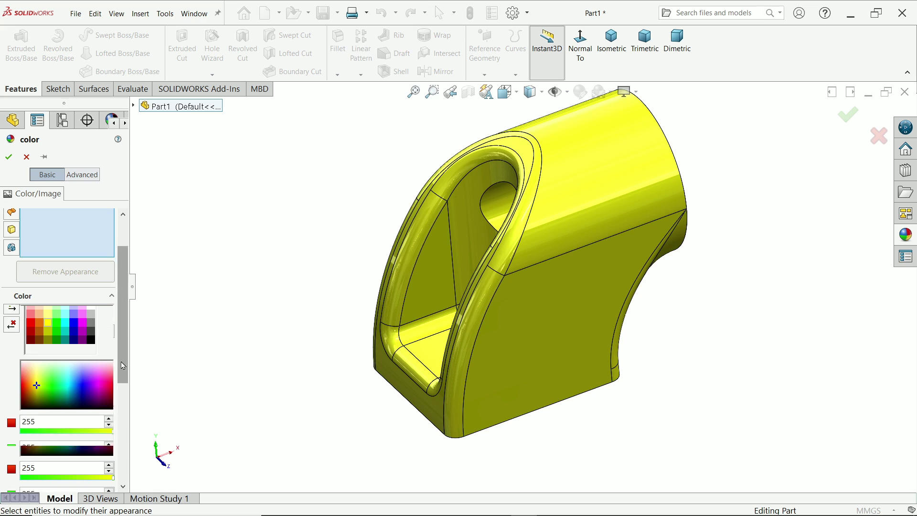
click(108, 381)
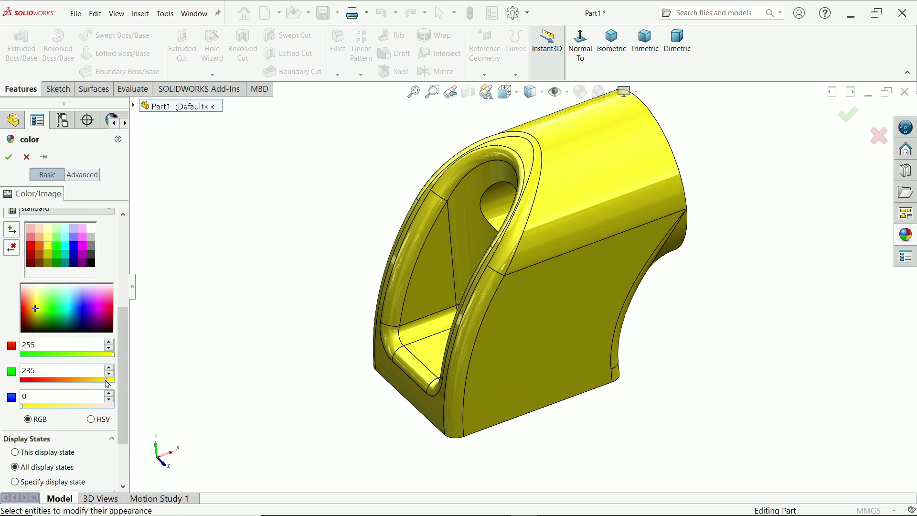
click(8, 157)
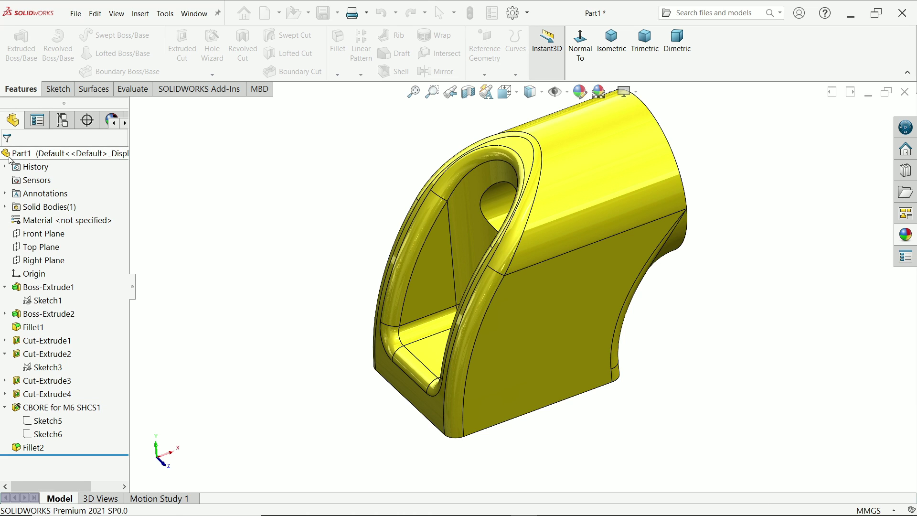
Apply a red appearance to just the Fillet2 feature's faces.
click(5, 406)
click(34, 421)
click(33, 421)
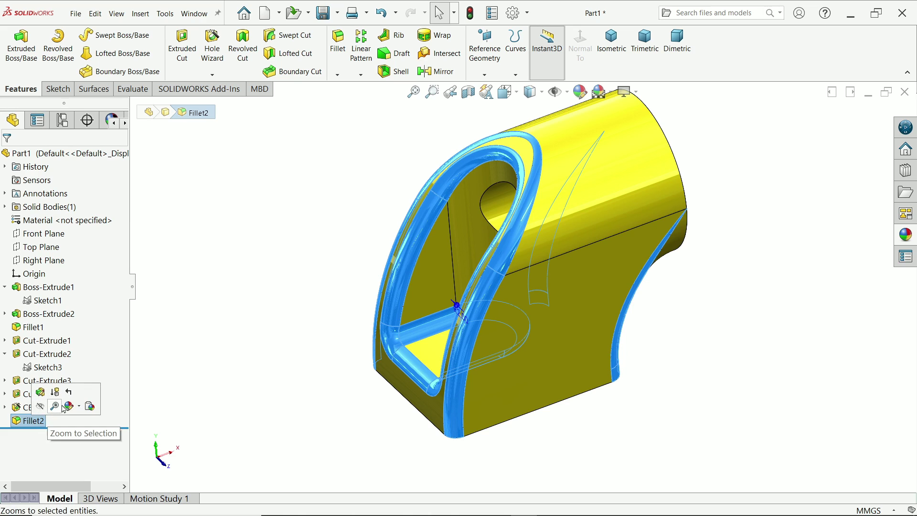
click(80, 409)
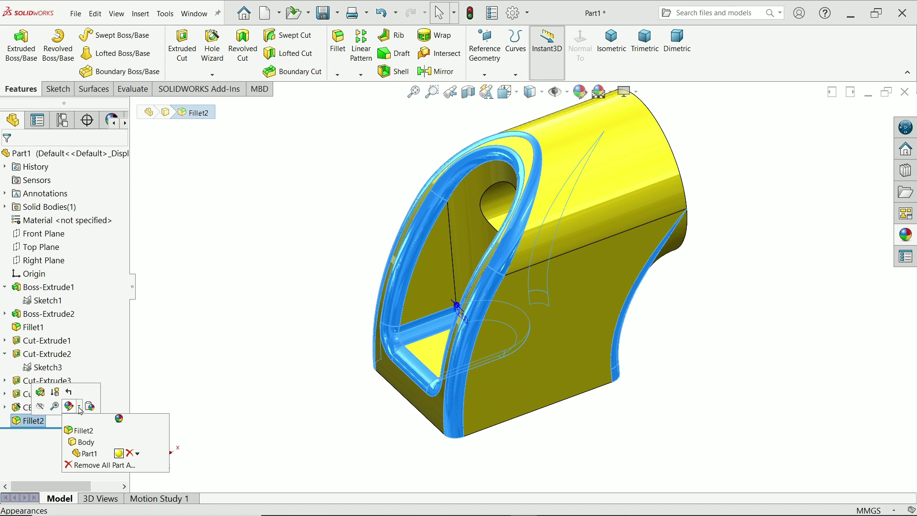
click(83, 436)
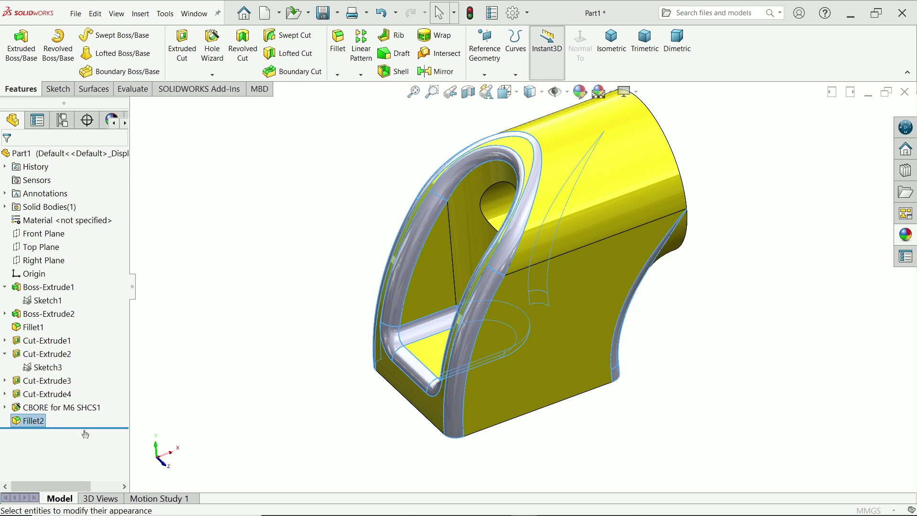
scroll(119, 339, down, 3)
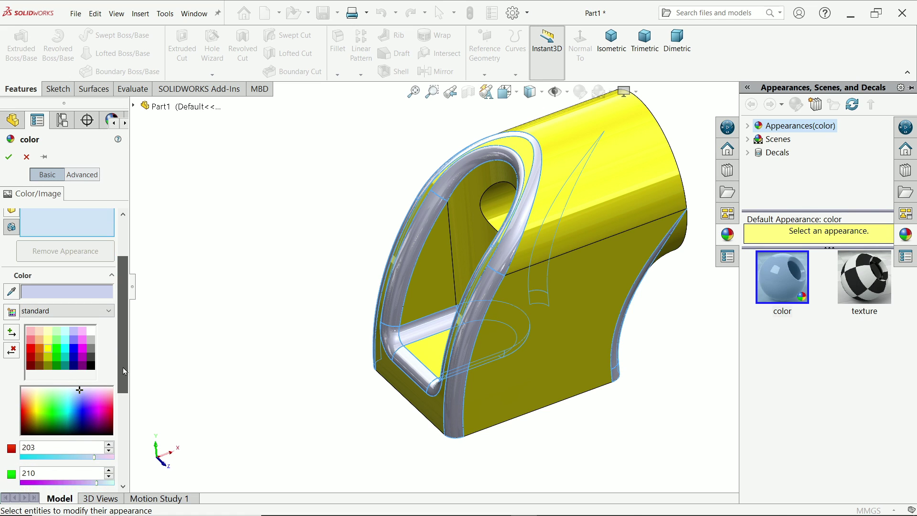
click(31, 349)
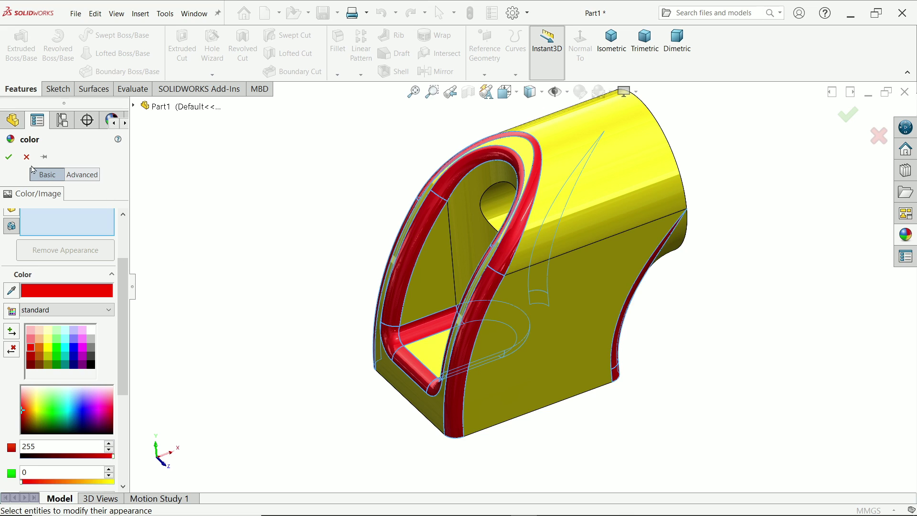
click(9, 157)
middle_drag(296, 329, 221, 309)
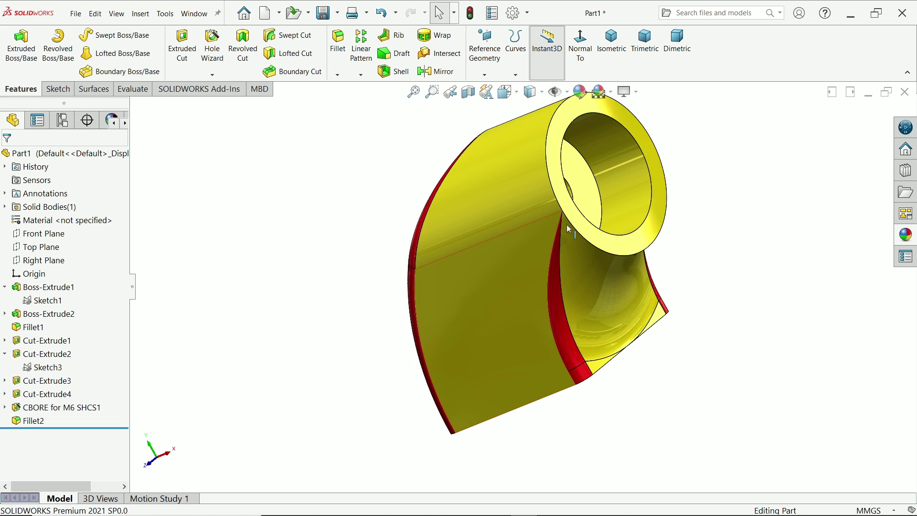
Colour the cylinder's inner bore face green.
click(629, 187)
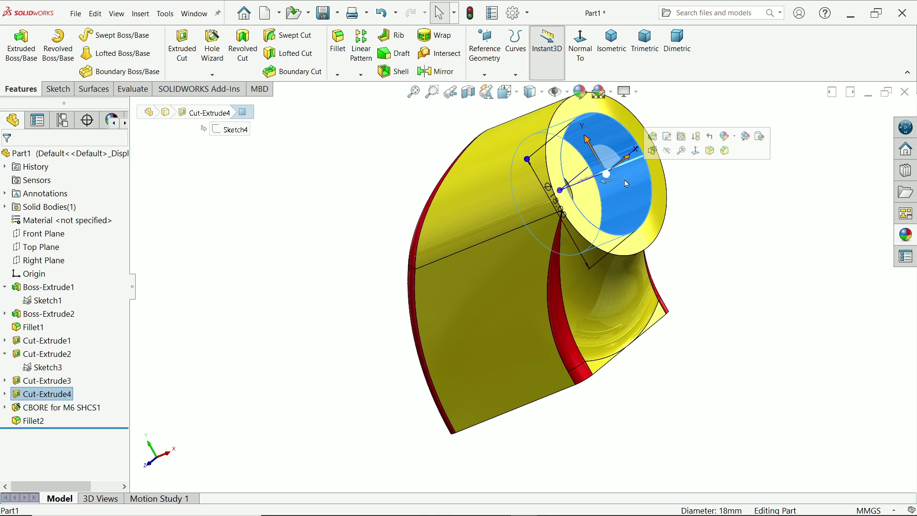
click(737, 139)
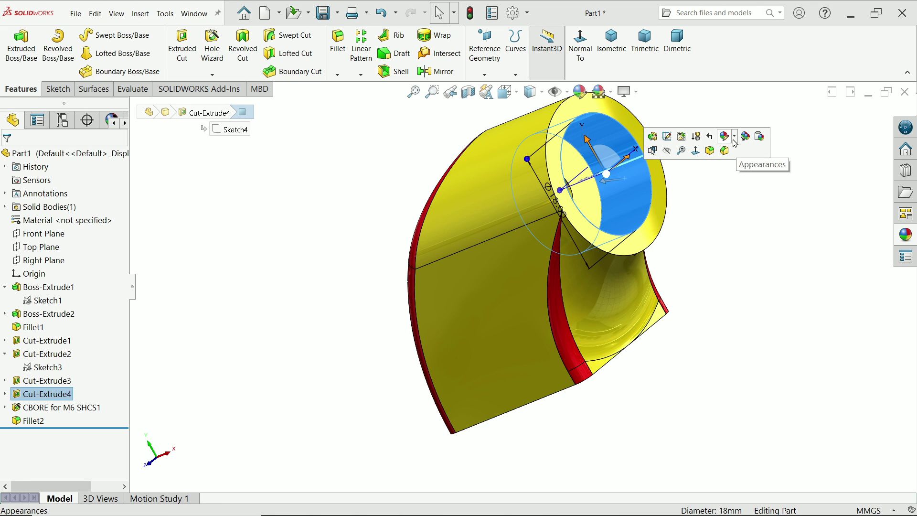
click(735, 140)
click(737, 162)
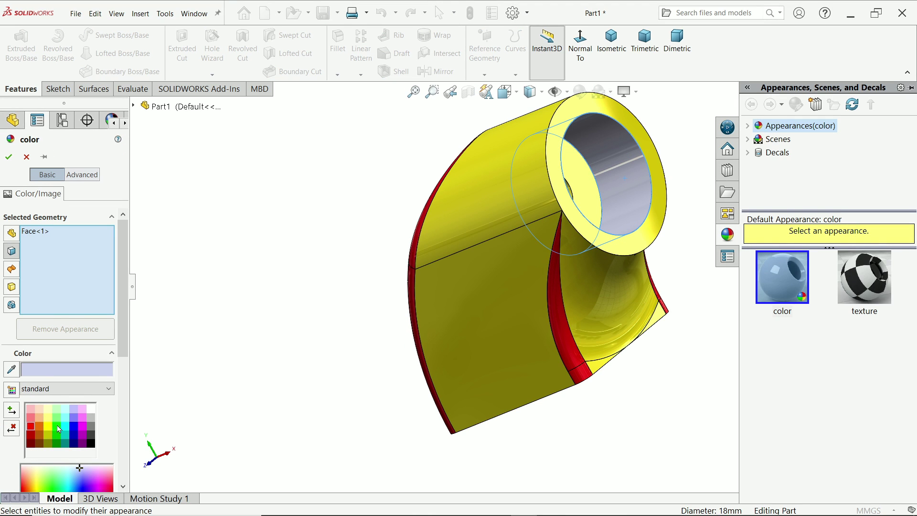
click(58, 428)
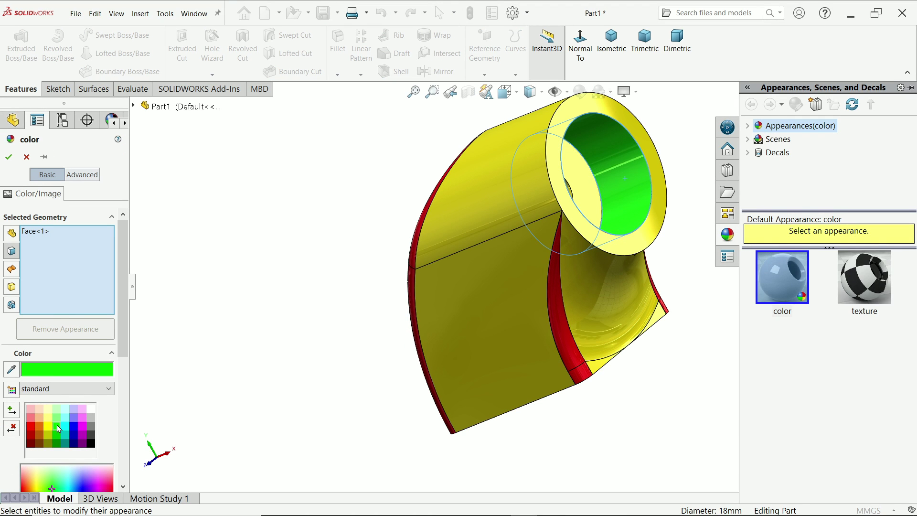
click(9, 157)
Colour the flat end face and its hole cyan with green near 240, then switch to Photos.
middle_drag(329, 368, 307, 164)
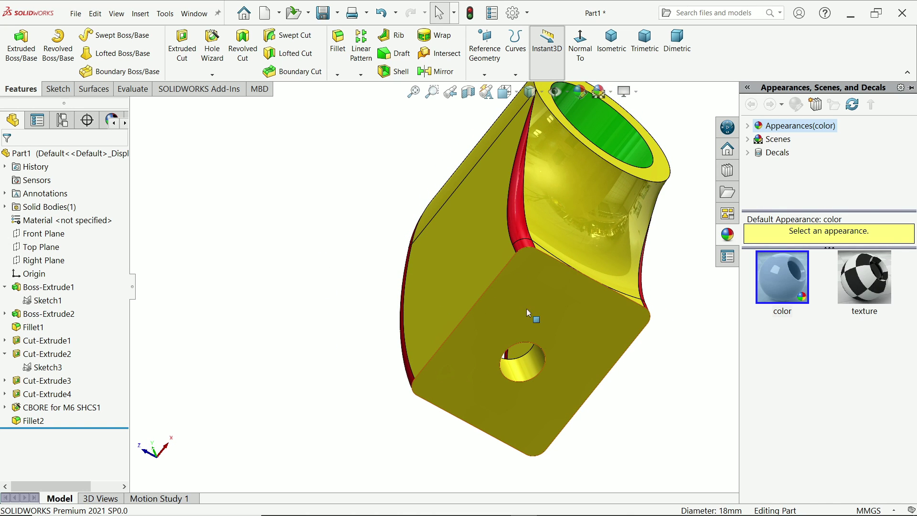
click(526, 348)
ctrl+click(526, 351)
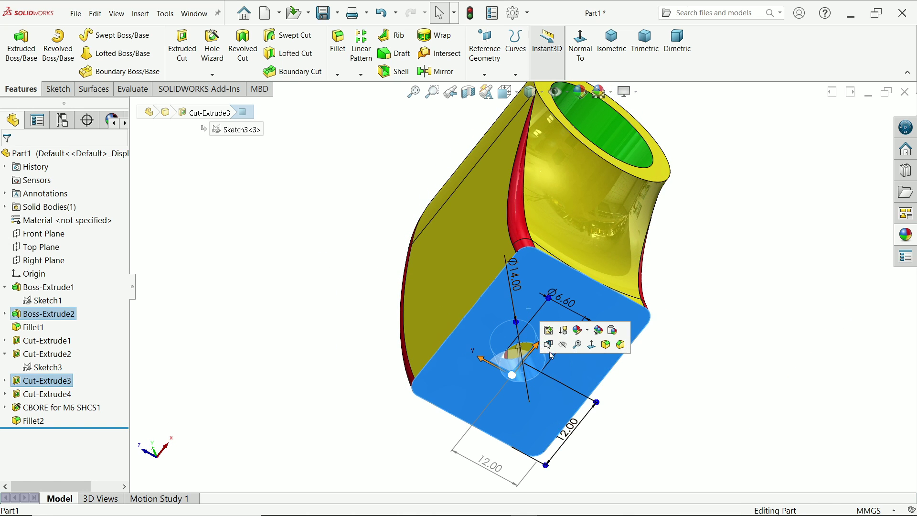
click(589, 337)
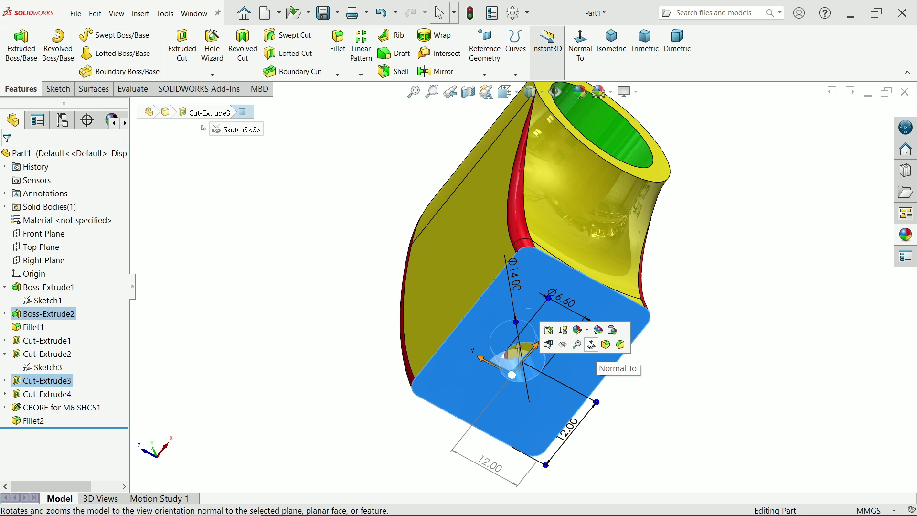
click(590, 333)
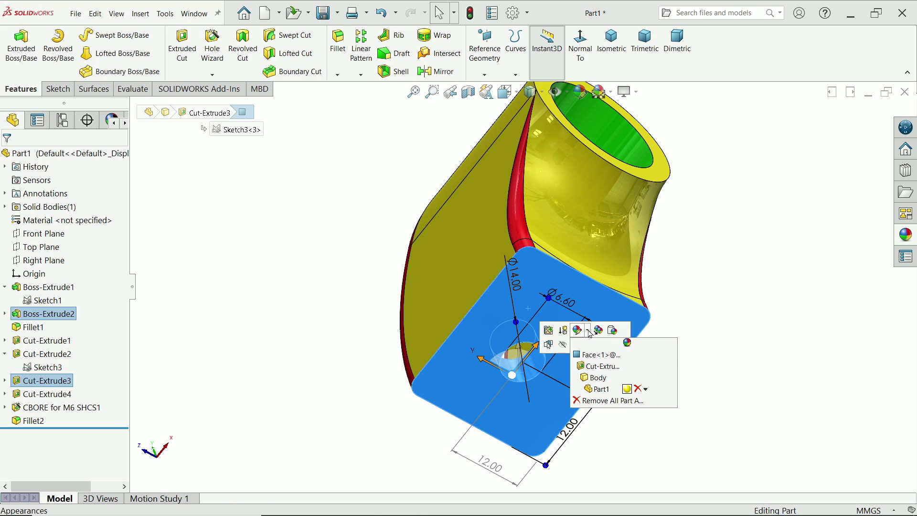
click(585, 356)
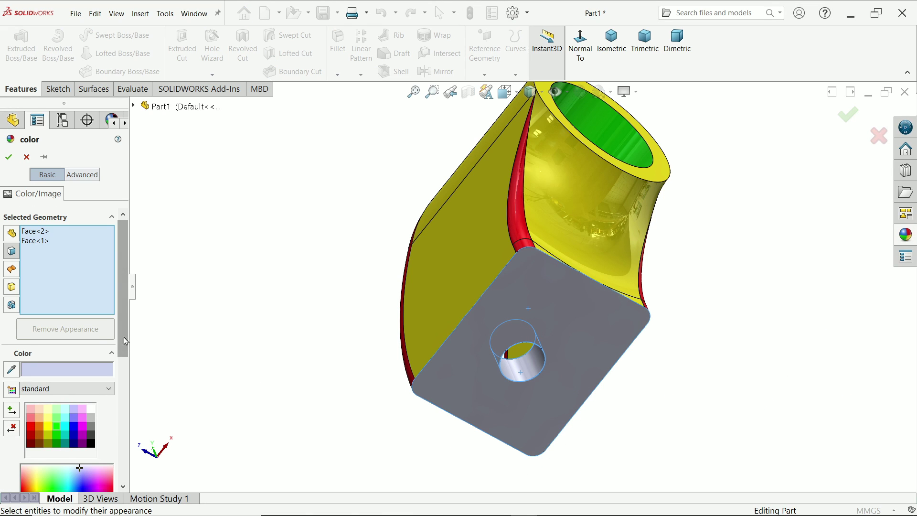
scroll(76, 340, down, 3)
click(65, 329)
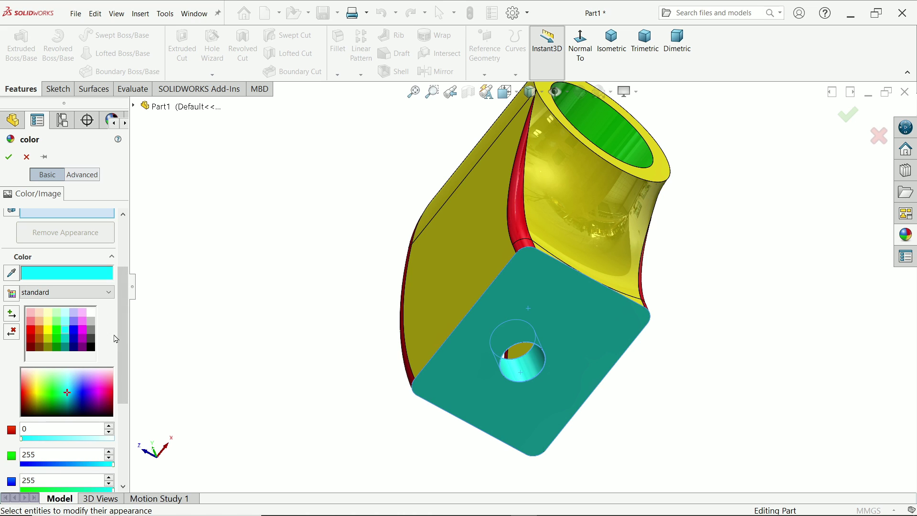
drag(117, 351, 116, 383)
click(102, 397)
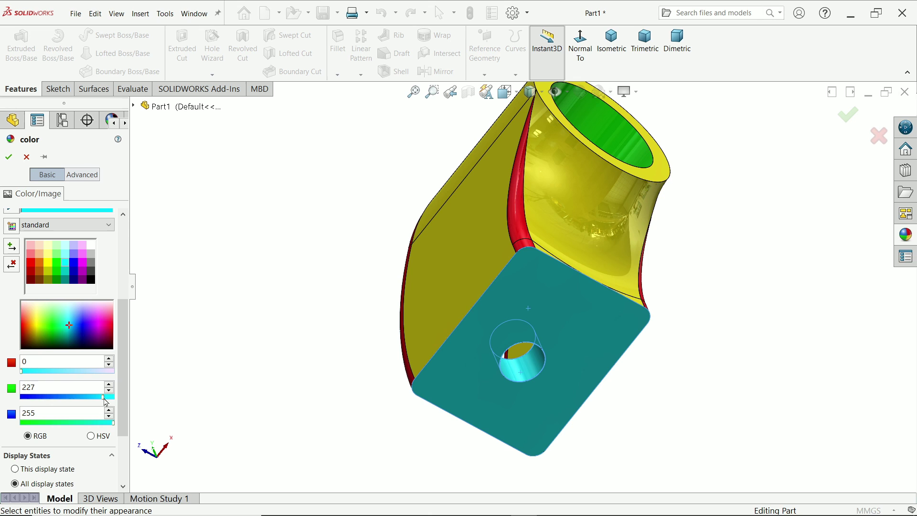
drag(104, 397, 107, 397)
click(9, 157)
middle_drag(190, 317, 501, 443)
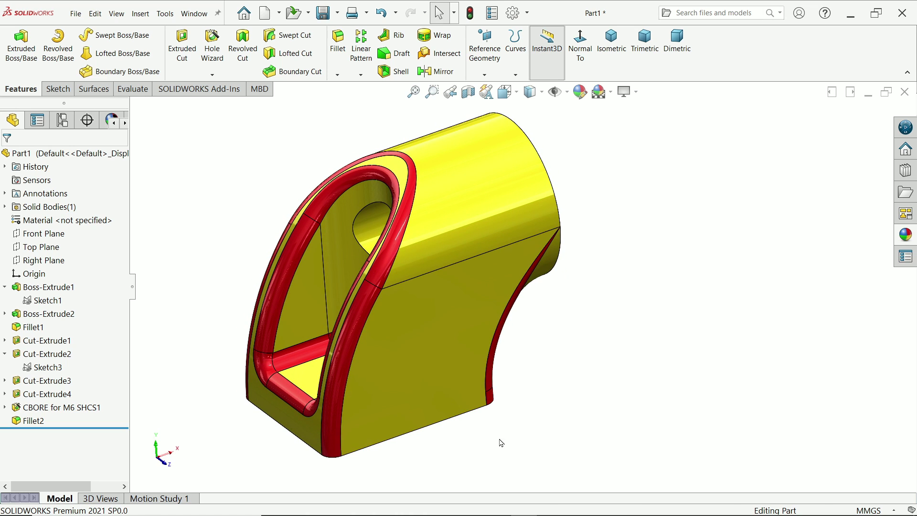
key(alt+Tab)
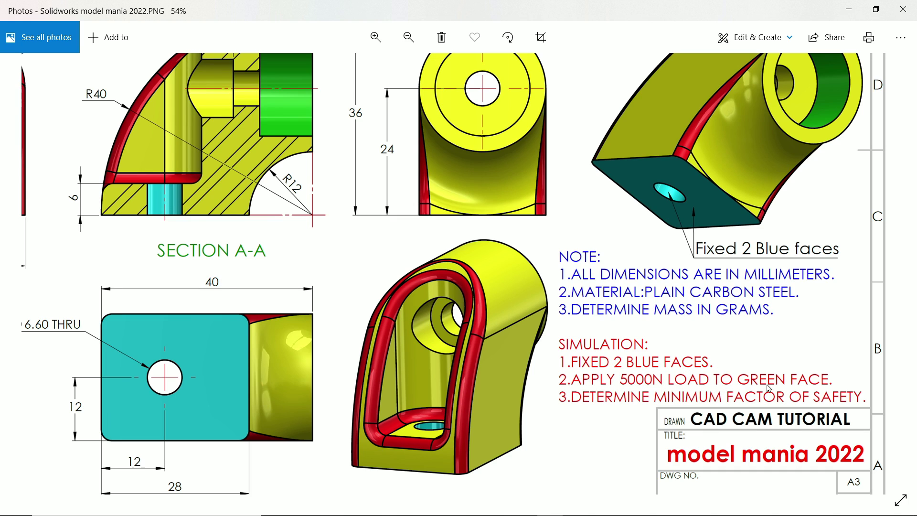
Read the drawing's material, mass and simulation notes, then go back to SOLIDWORKS.
scroll(791, 358, up, 5)
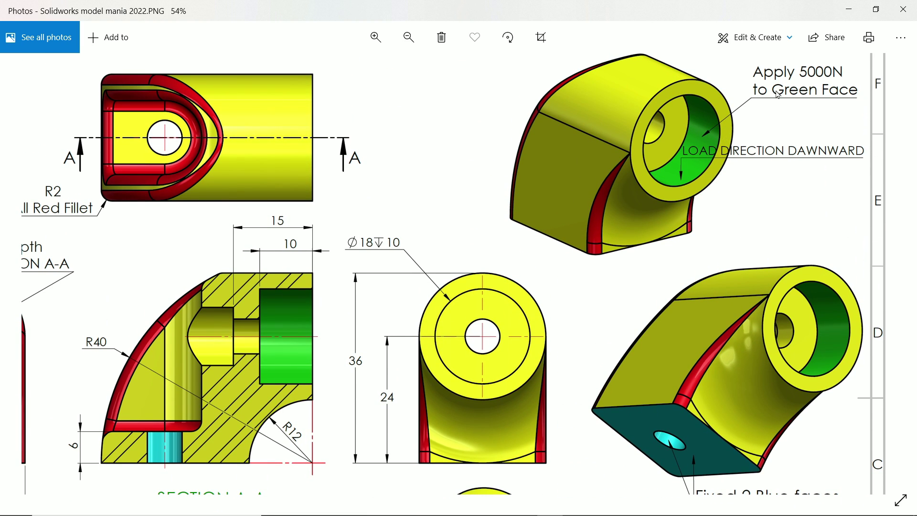
scroll(733, 188, down, 4)
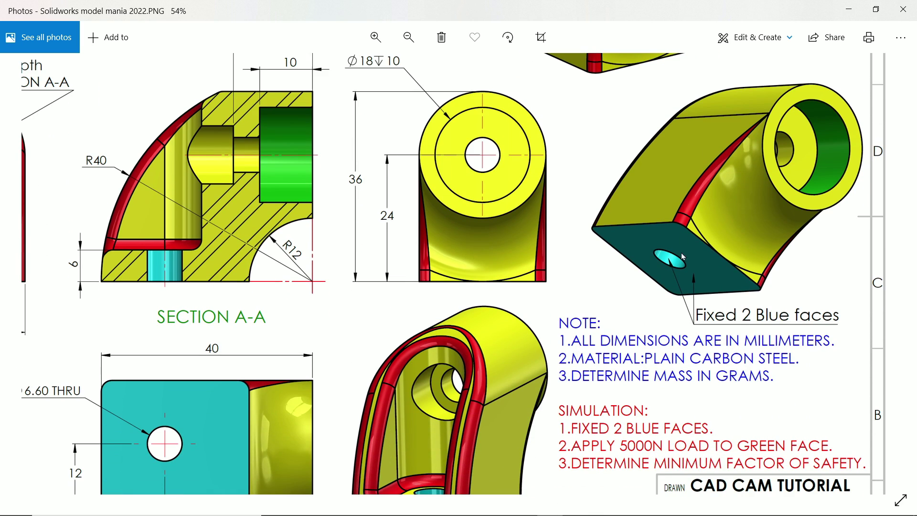
drag(679, 380, 681, 350)
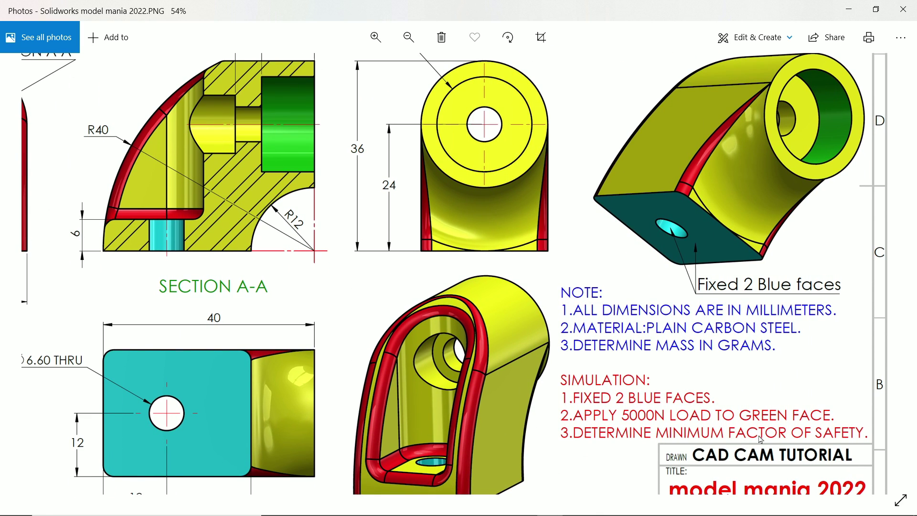
ctrl+scroll(669, 223, down, 5)
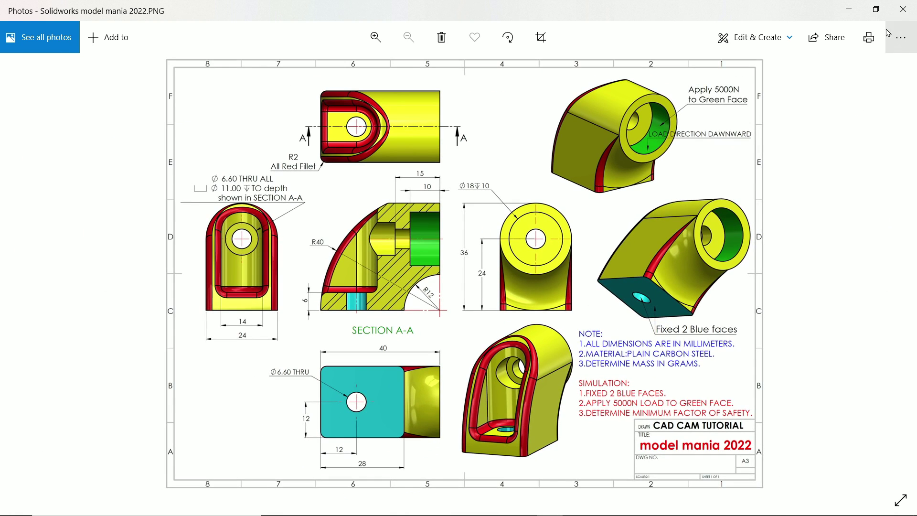
click(849, 9)
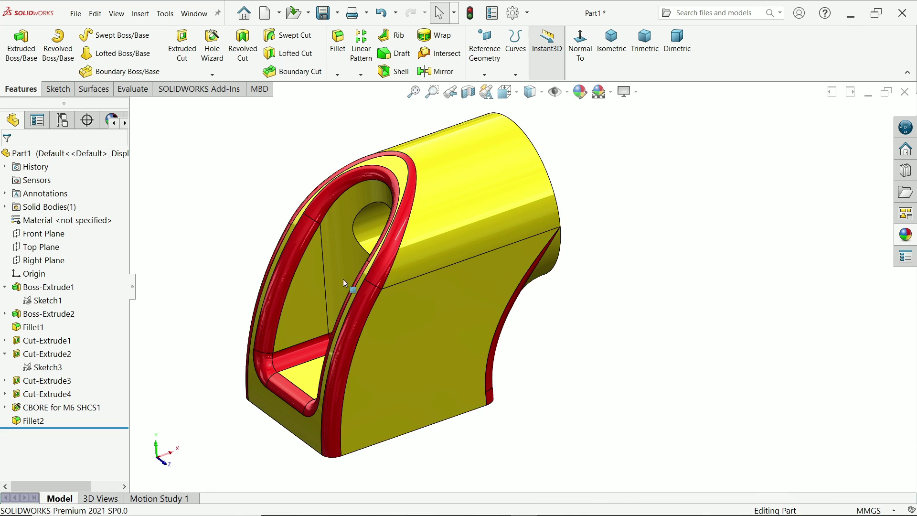
Assign Plain Carbon Steel to the part and confirm its mass of 128.69 grams.
right_click(67, 222)
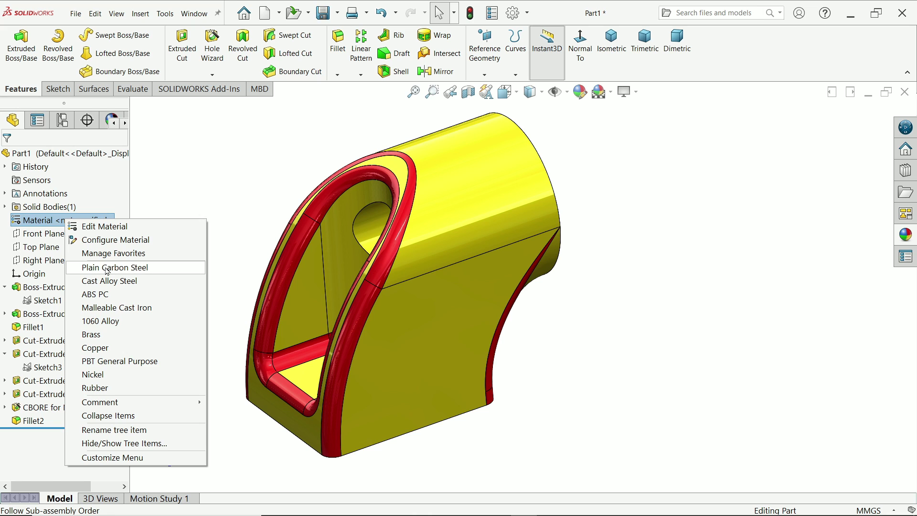
click(107, 270)
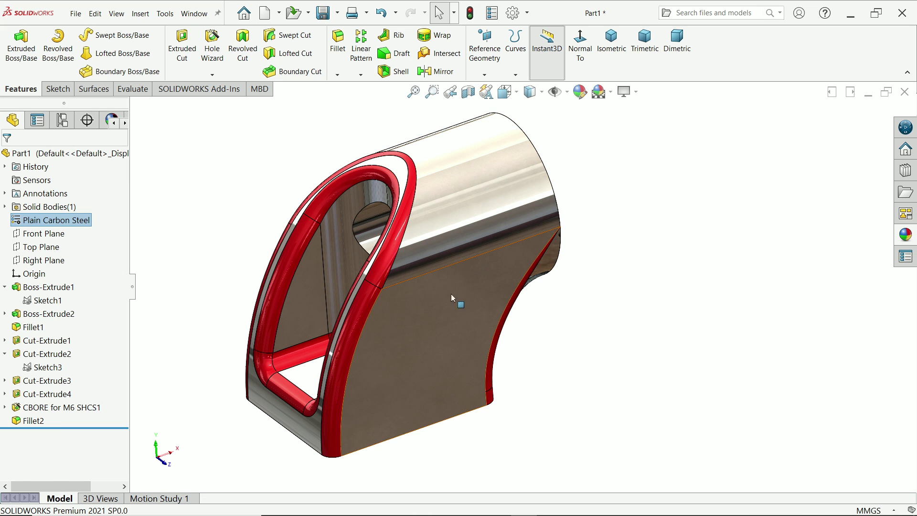
click(133, 89)
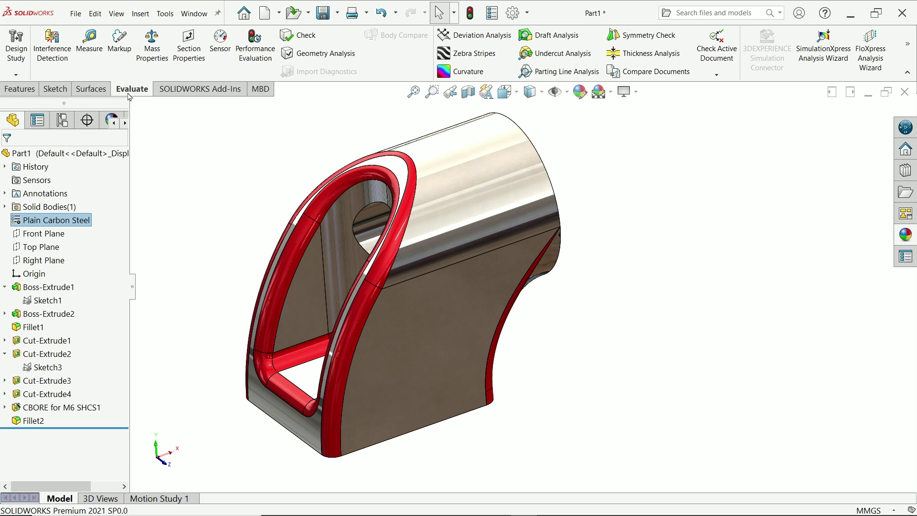
click(157, 52)
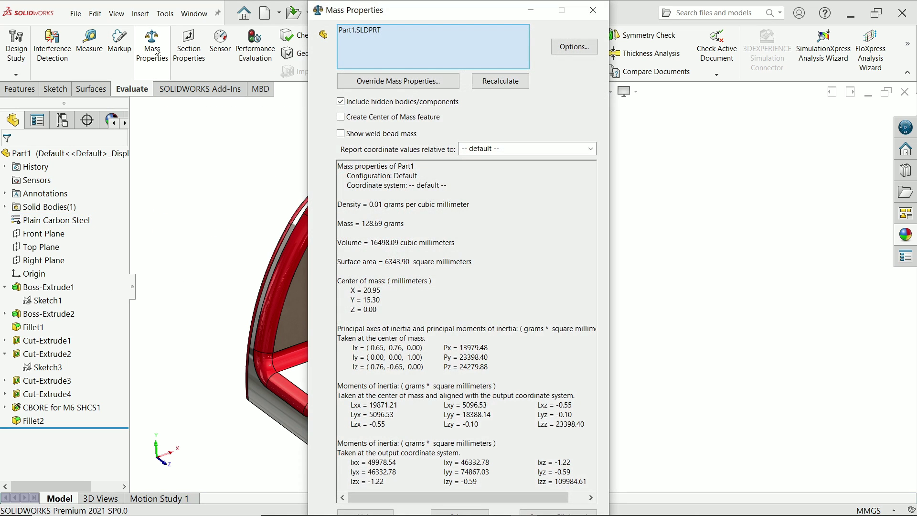
drag(410, 223, 331, 225)
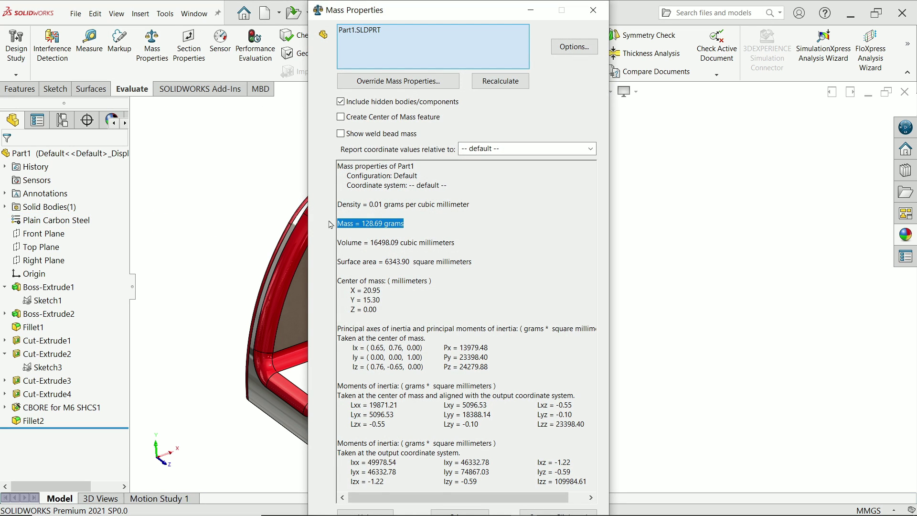
click(414, 224)
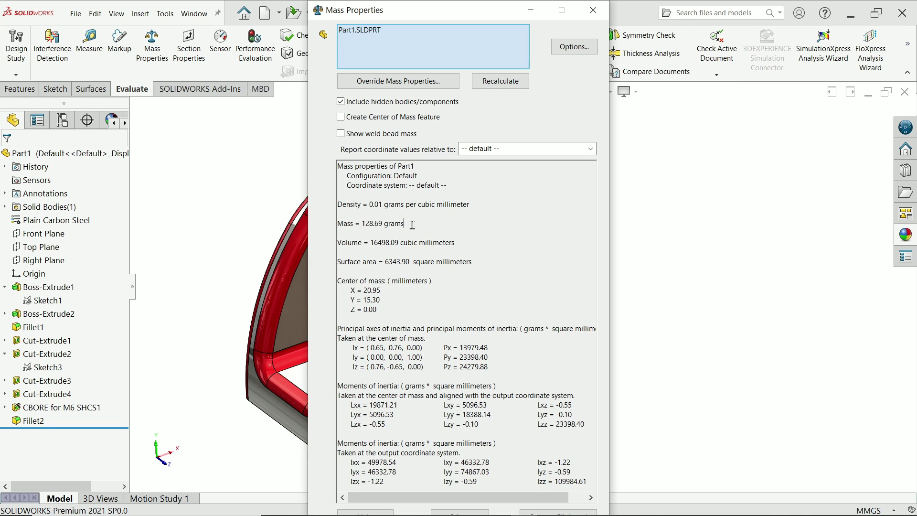
drag(412, 225, 336, 223)
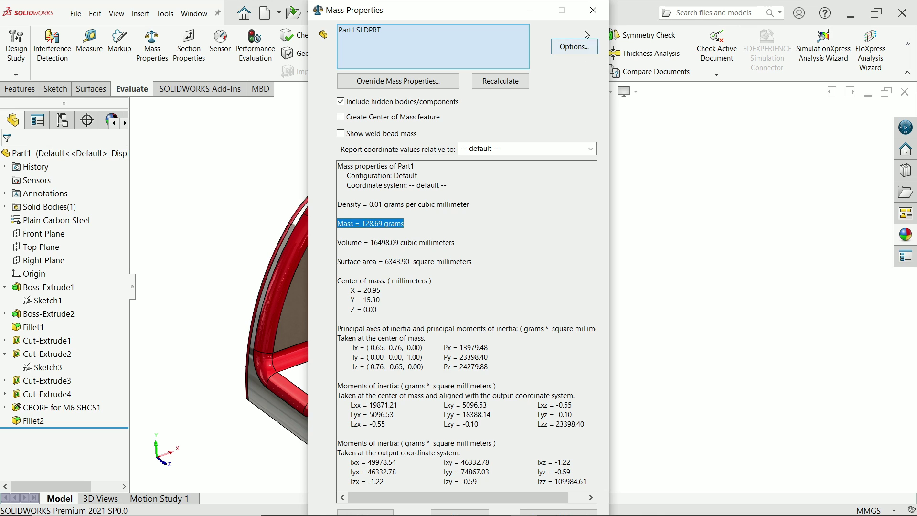
click(593, 10)
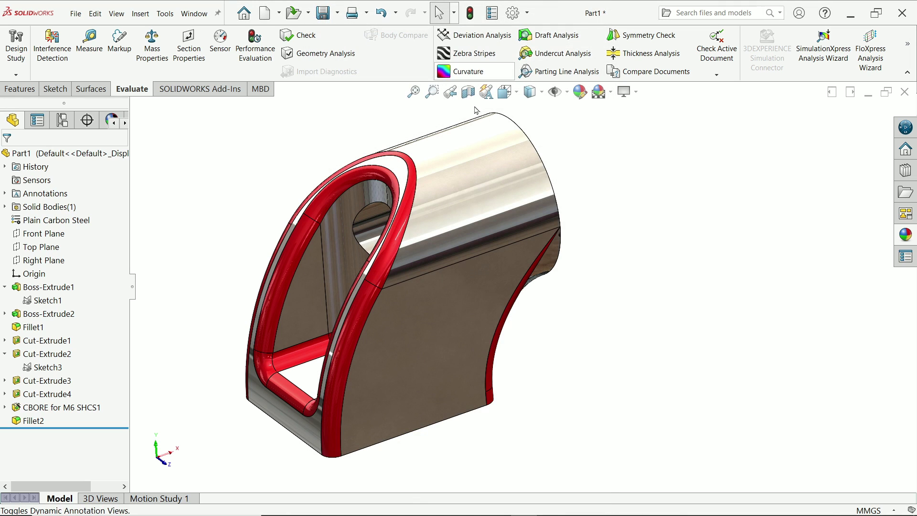
Launch the SimulationXpress Analysis Wizard and advance to the fixtures step.
click(819, 67)
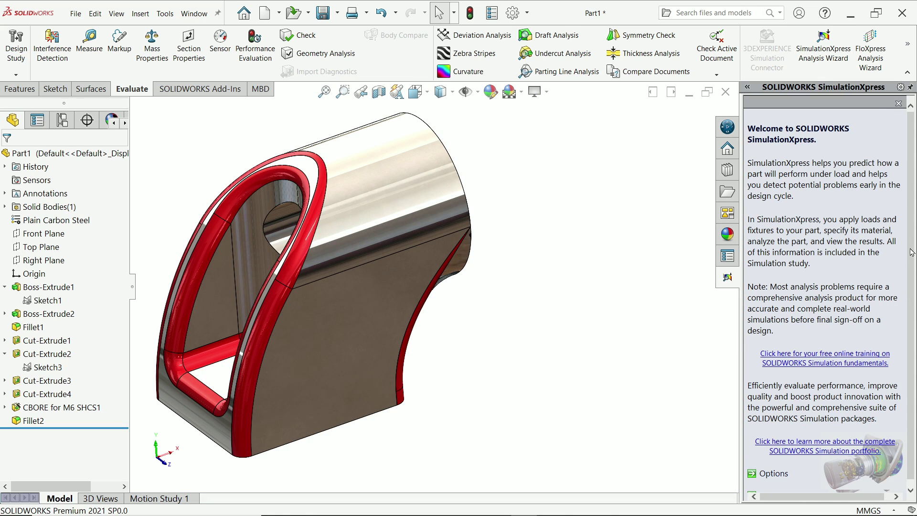
scroll(911, 252, down, 1)
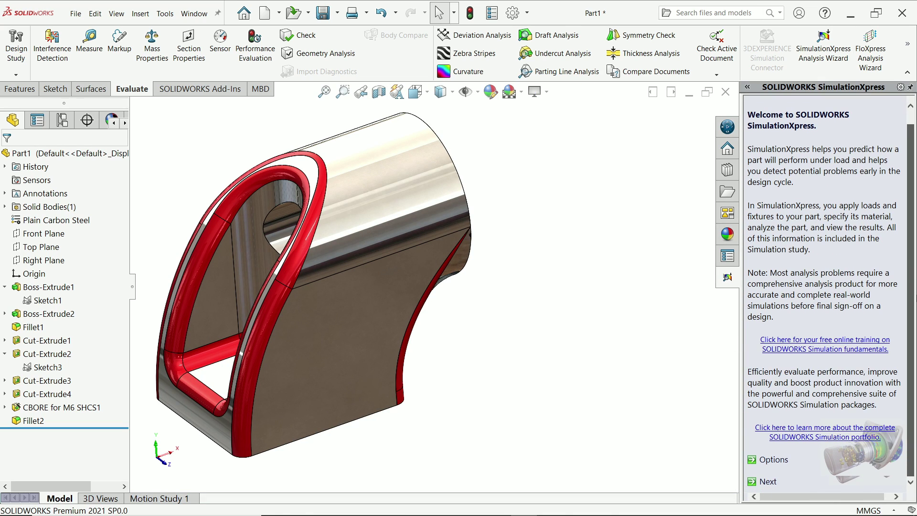
click(752, 482)
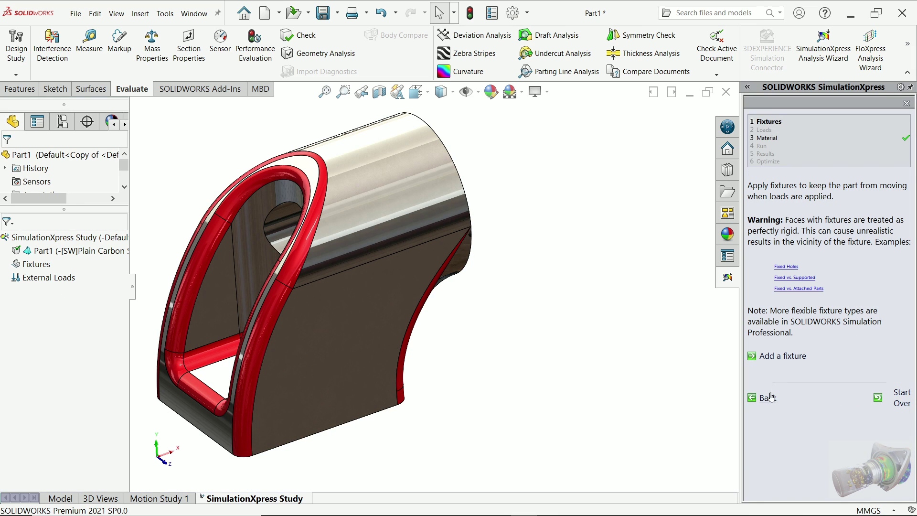
Add fixture Fixed-1 on the flat bottom face and the hole through it.
click(779, 357)
middle_drag(482, 434, 499, 264)
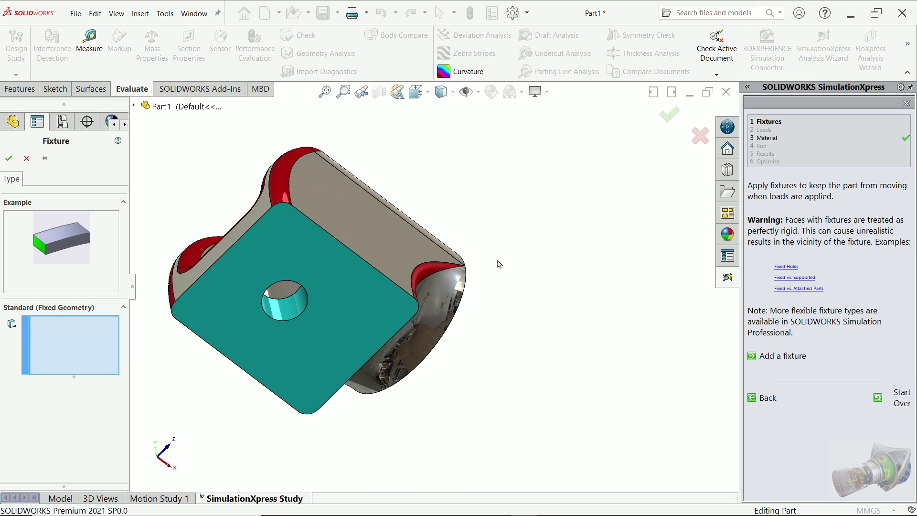
click(337, 325)
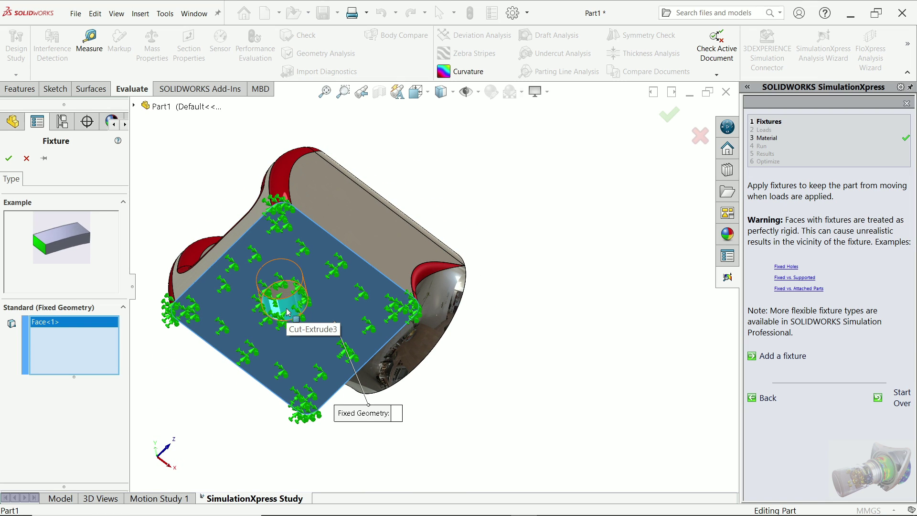
click(288, 312)
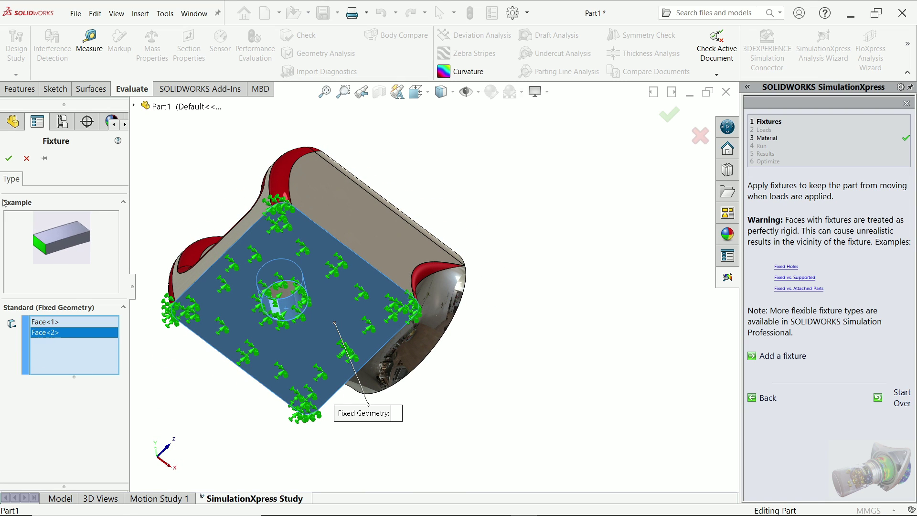
click(9, 158)
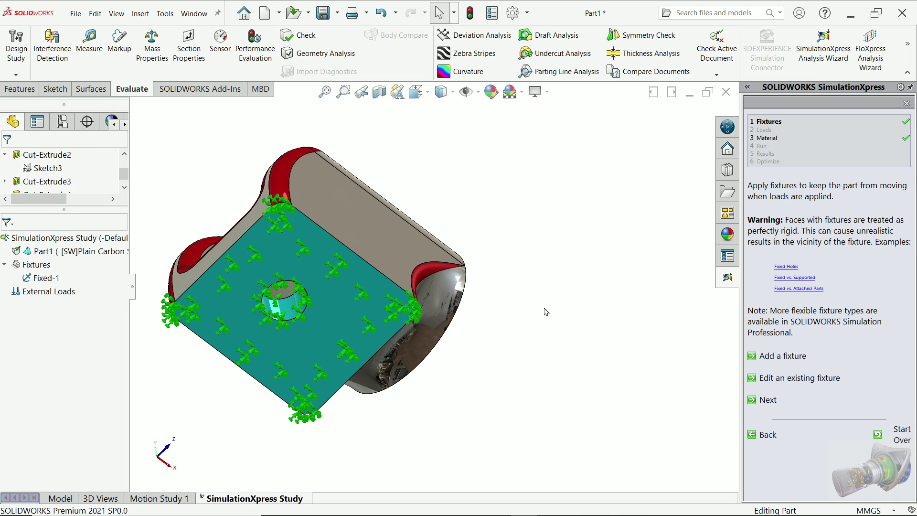
Add a force load on the inside face of the bore.
click(753, 404)
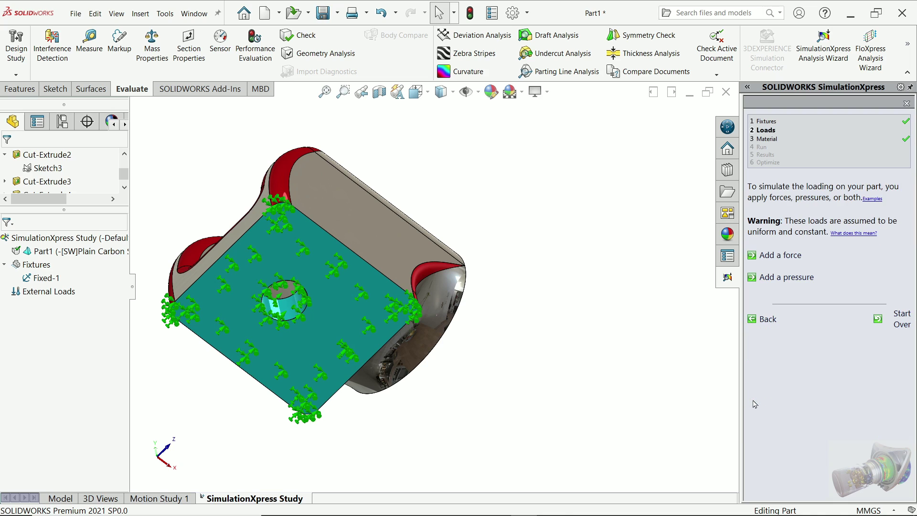
click(780, 256)
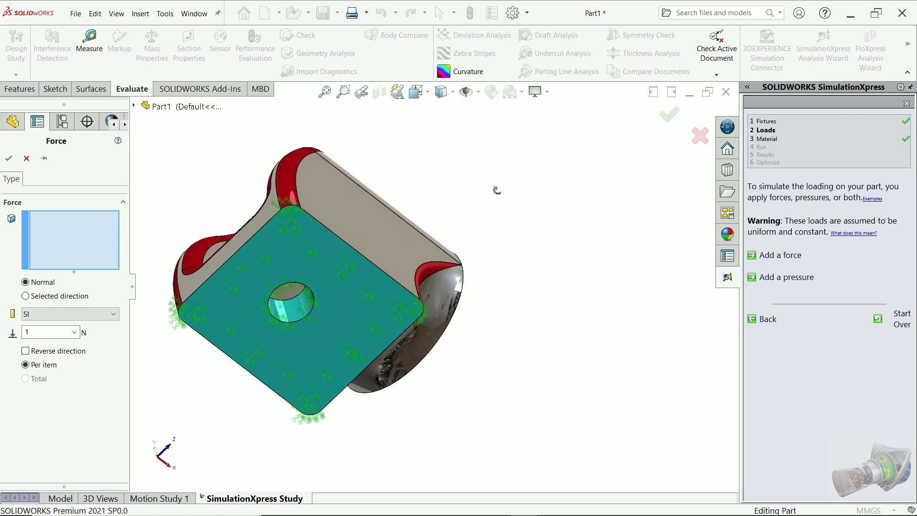
middle_drag(495, 190, 434, 303)
click(434, 303)
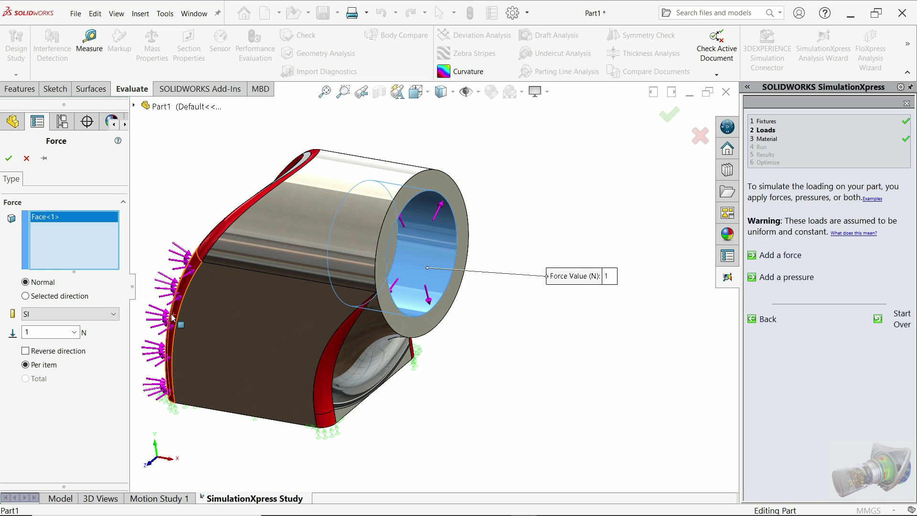
Set the force to 5000 N normal to Top Plane, reversed to point downward.
click(40, 298)
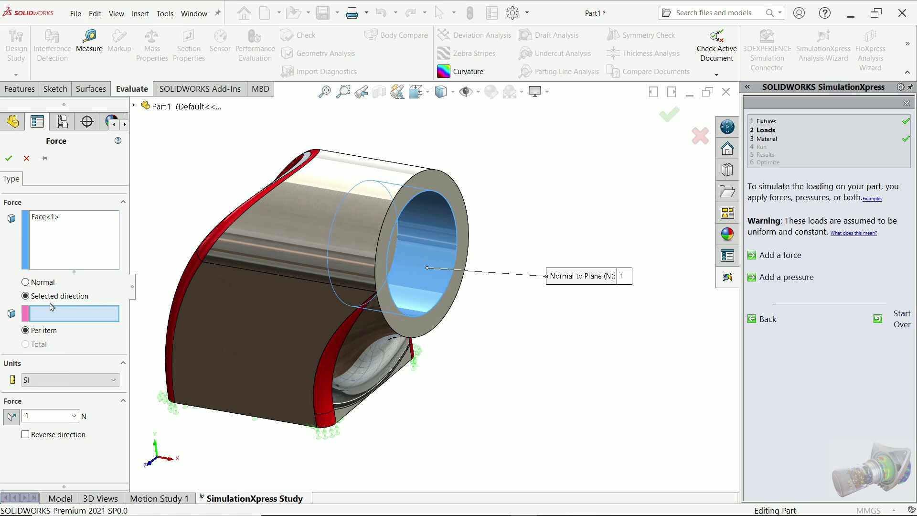
click(134, 104)
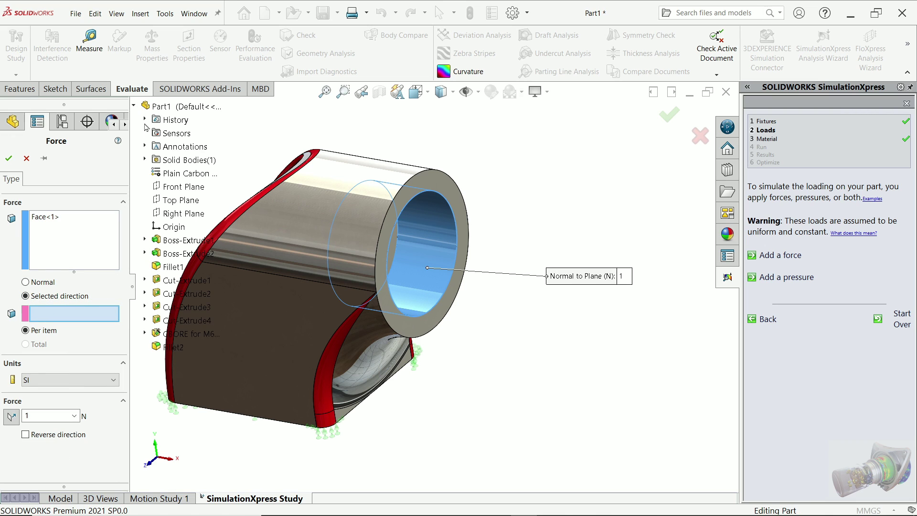
click(180, 201)
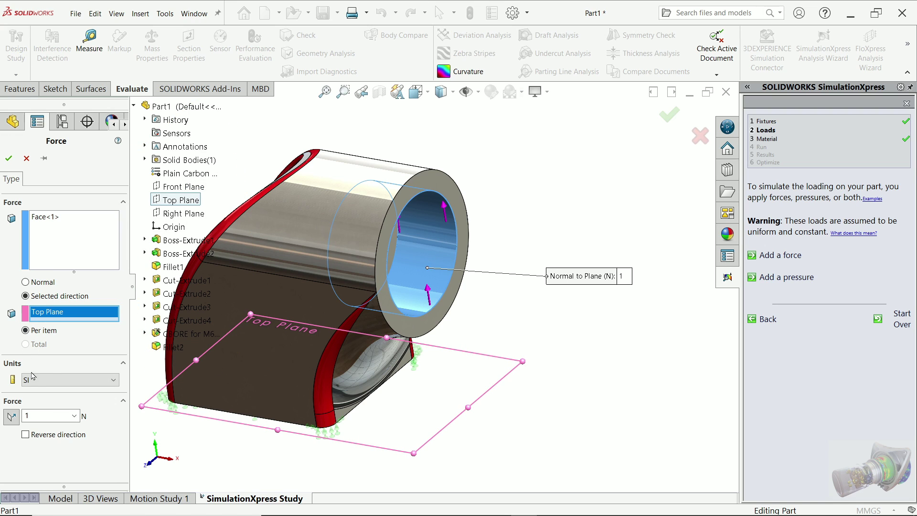
click(26, 435)
scroll(430, 297, down, 2)
scroll(433, 266, down, 3)
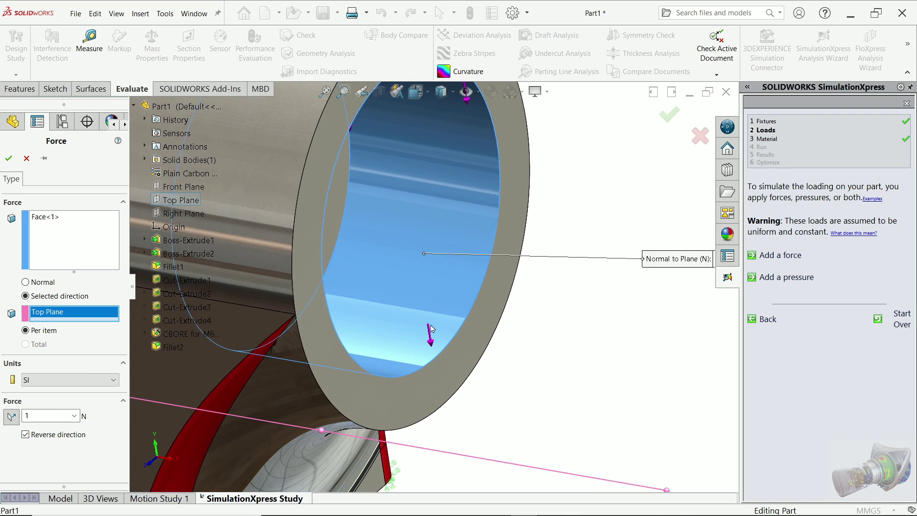
scroll(431, 318, up, 5)
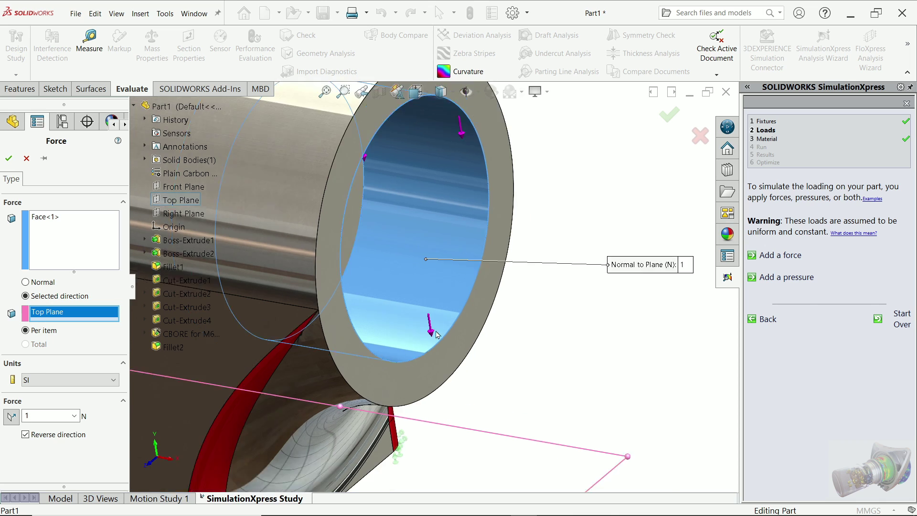
scroll(432, 310, down, 2)
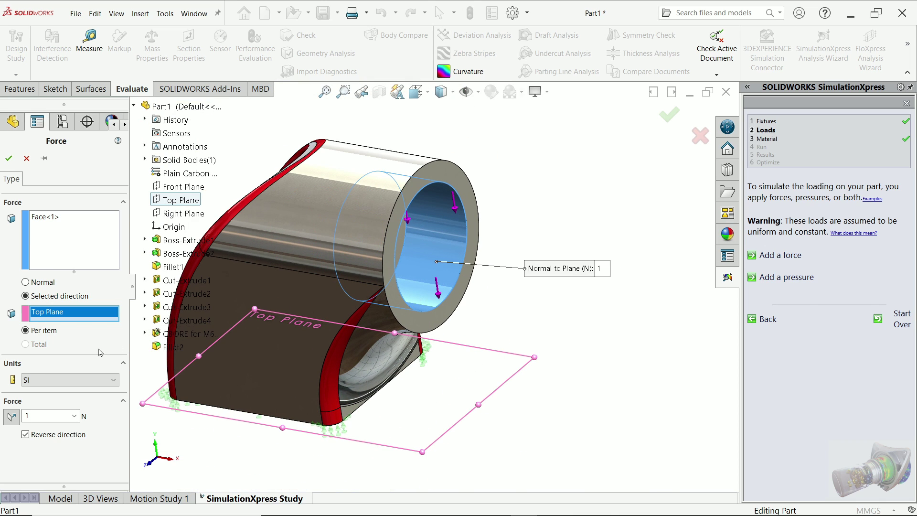
double_click(25, 416)
text(5000)
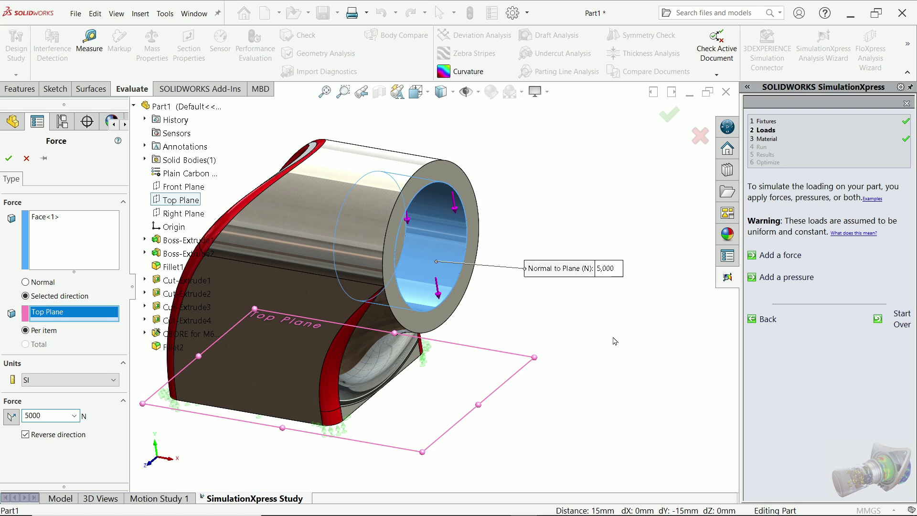
click(9, 159)
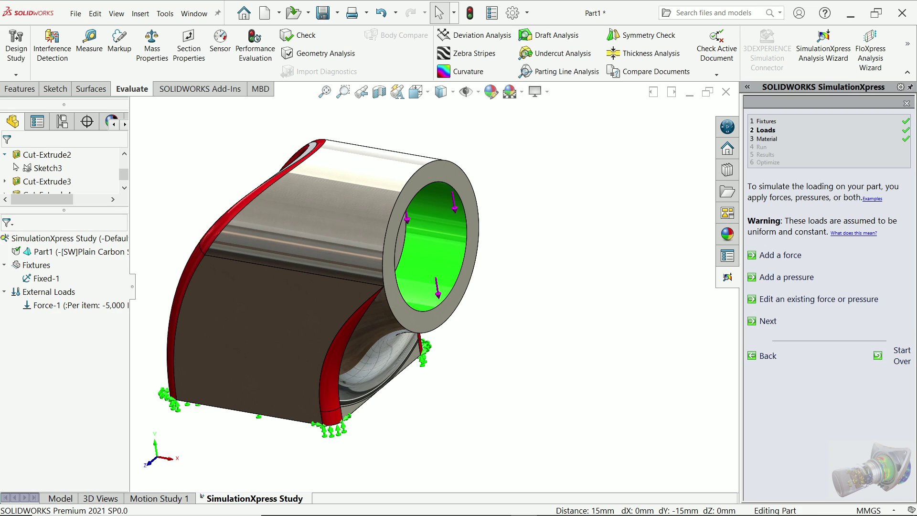
Keep plain carbon steel, run the simulation, and stop the deformation animation.
click(767, 324)
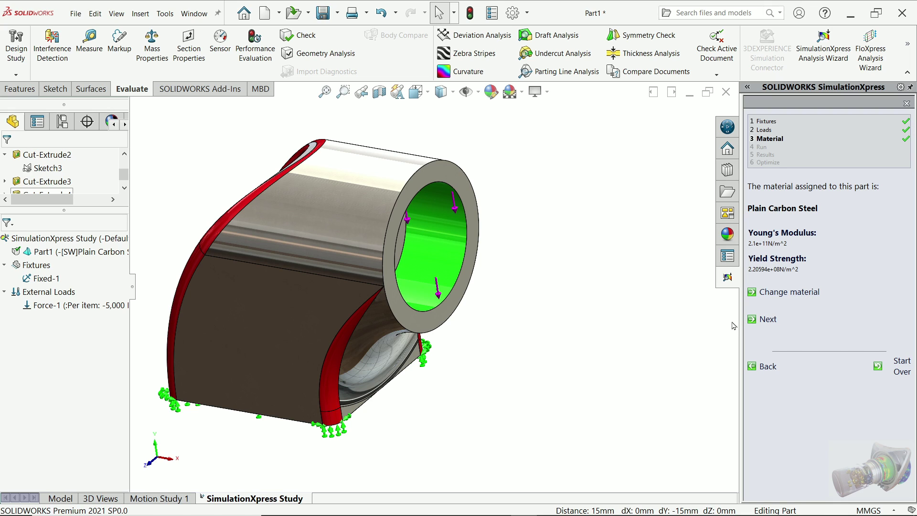
click(768, 320)
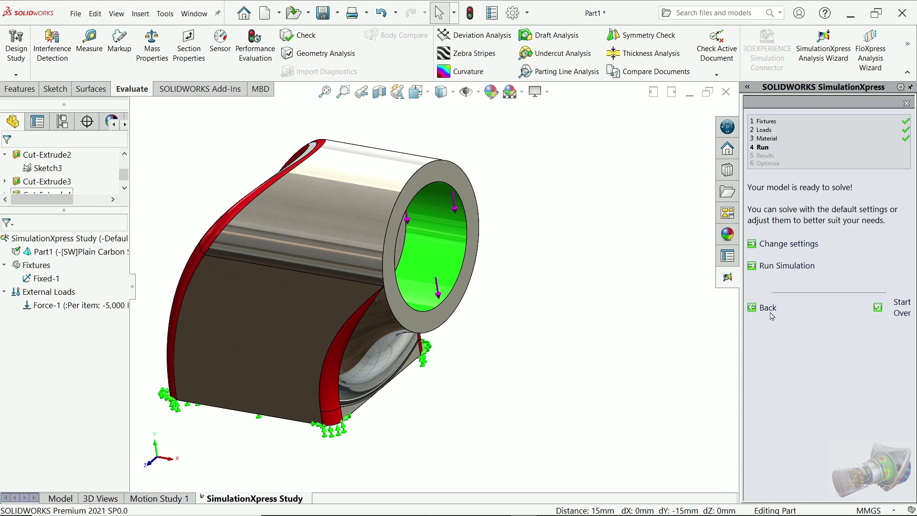
click(776, 271)
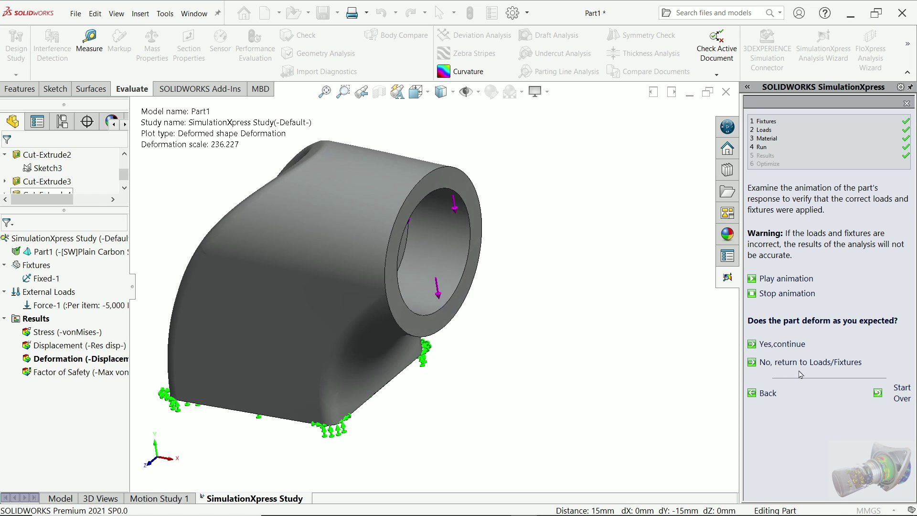
click(797, 295)
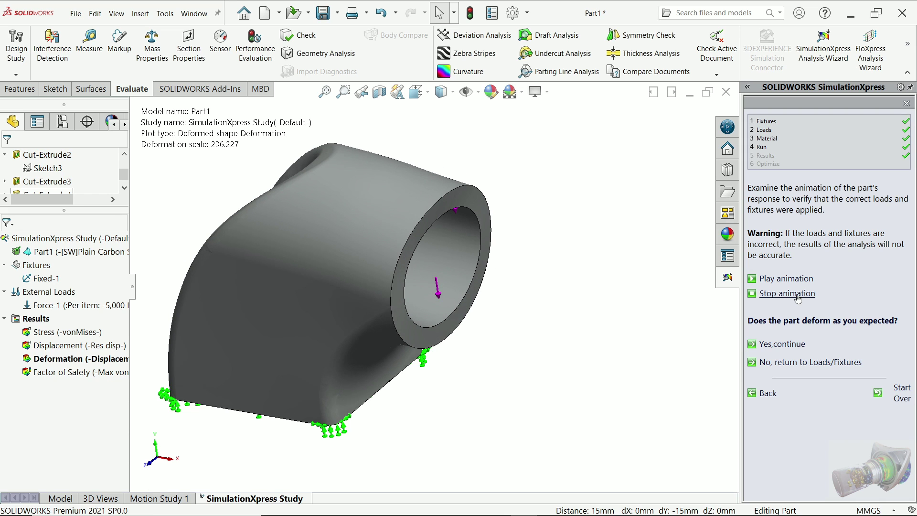
Accept the deformation and orbit the Factor of Safety plot, lowest FOS 2.42874.
click(782, 343)
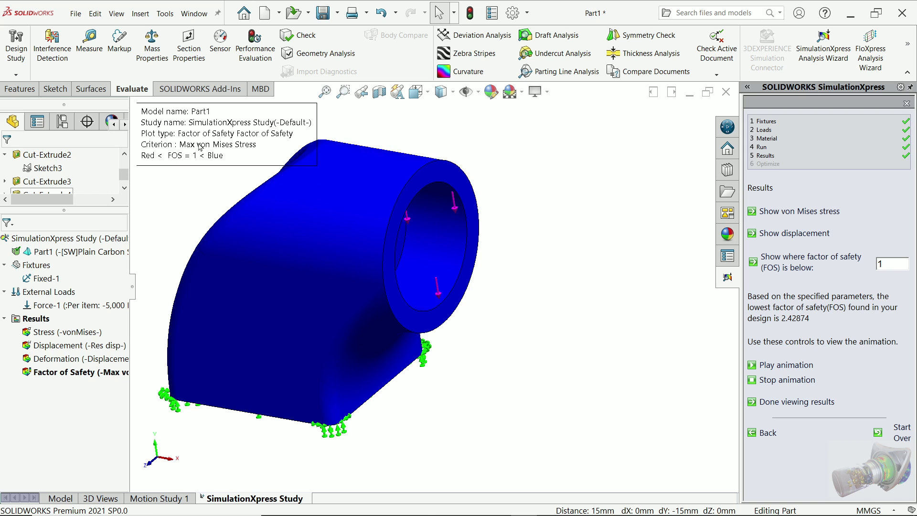
mouse_move(596, 292)
middle_down()
mouse_move(466, 286)
mouse_move(287, 255)
mouse_move(441, 282)
mouse_move(380, 304)
mouse_move(507, 292)
mouse_move(415, 298)
middle_up()
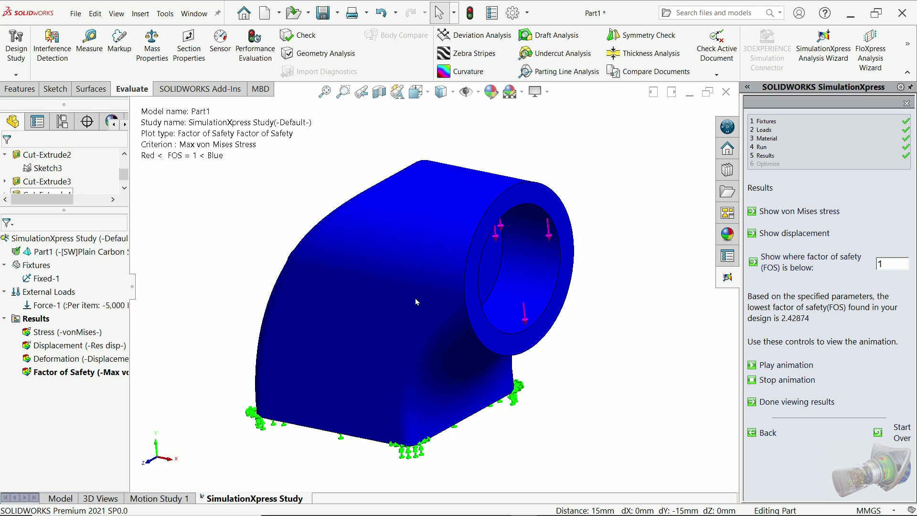